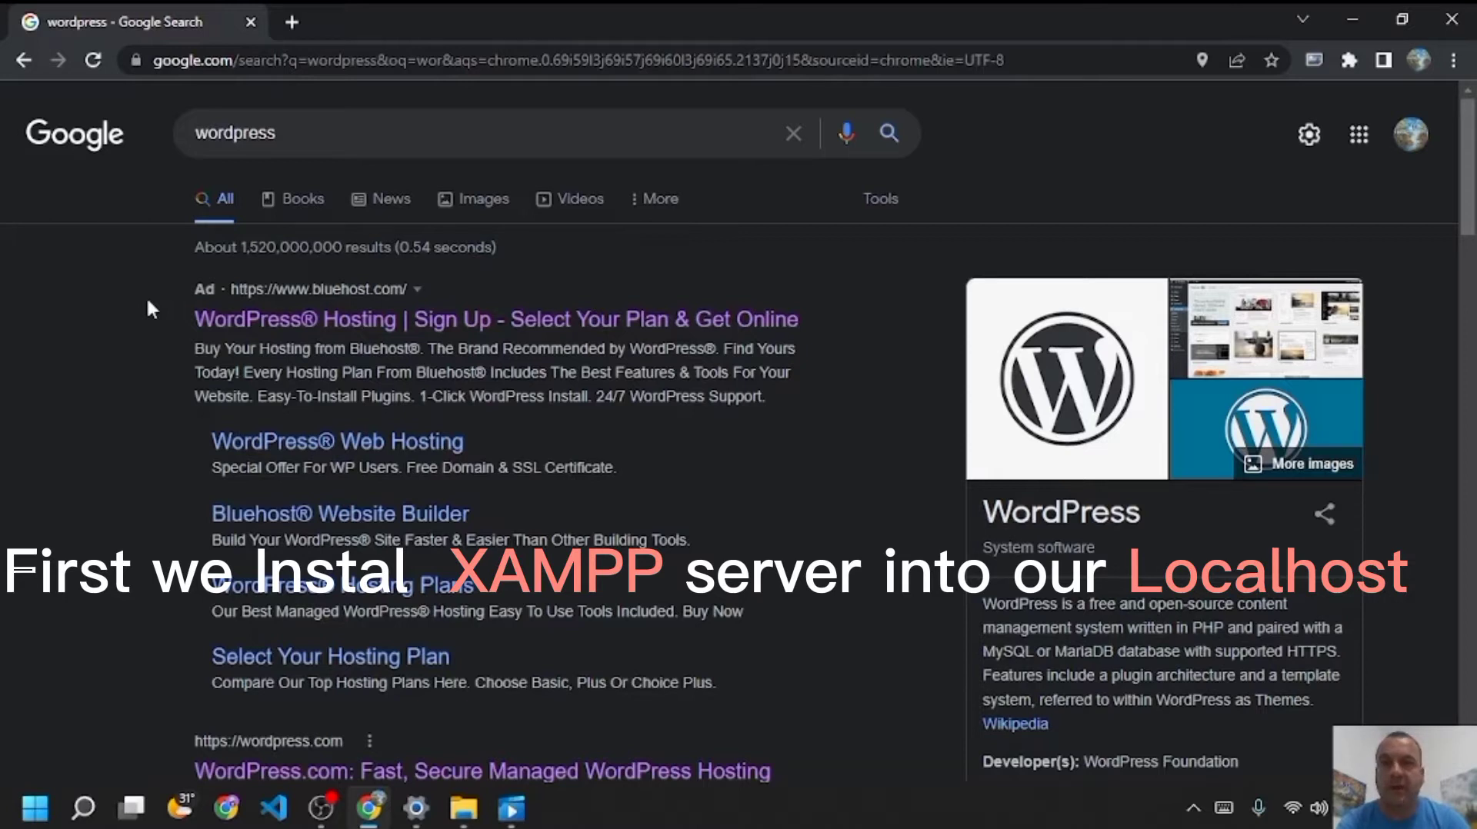
- Replace the 'wordpress' query with 'xampp' and bring up its search results
{"action": "left_click", "coordinate": [311, 150]}
{"action": "key", "text": "BackSpace"}
{"action": "key", "text": "BackSpace"}
{"action": "key", "text": "BackSpace"}
{"action": "key", "text": "BackSpace"}
{"action": "key", "text": "BackSpace"}
{"action": "key", "text": "BackSpace"}
{"action": "key", "text": "BackSpace"}
{"action": "key", "text": "BackSpace"}
{"action": "key", "text": "BackSpace"}
{"action": "type", "text": "xampp"}
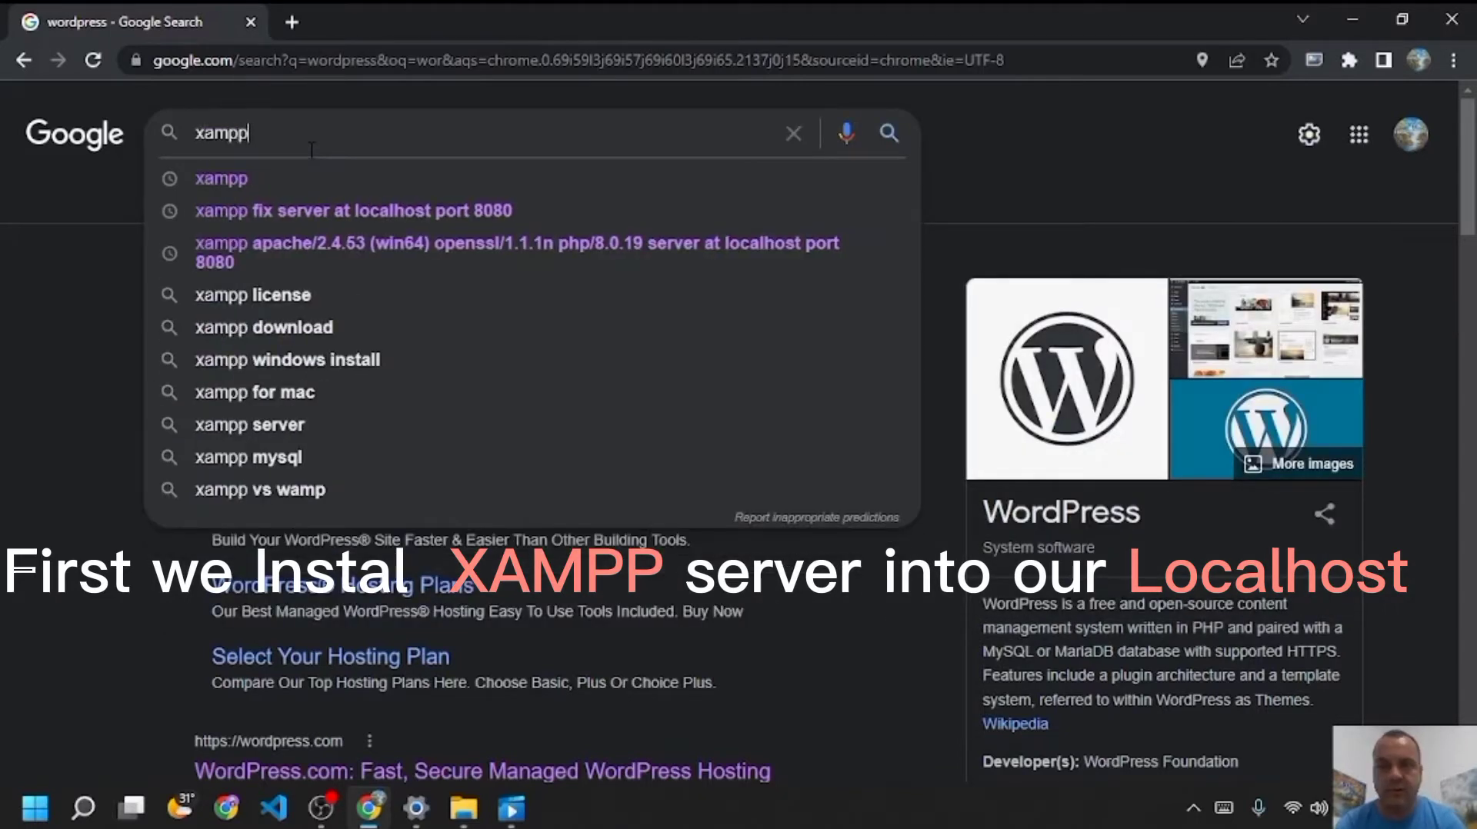
{"action": "left_click", "coordinate": [260, 177]}
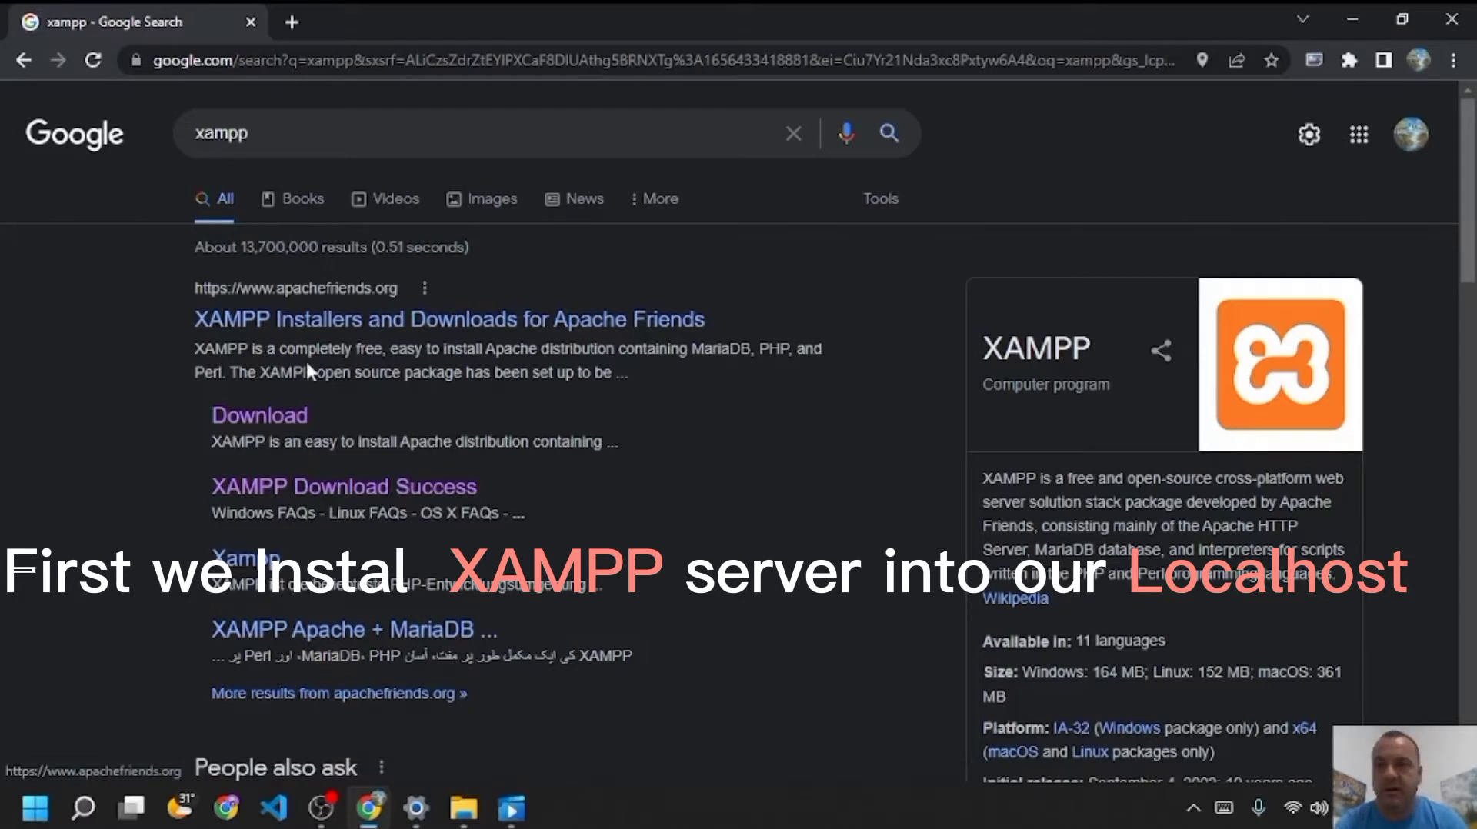
- Download the XAMPP 7.4.29 64-bit Windows installer from the Apache Friends download page
{"action": "left_click", "coordinate": [285, 419]}
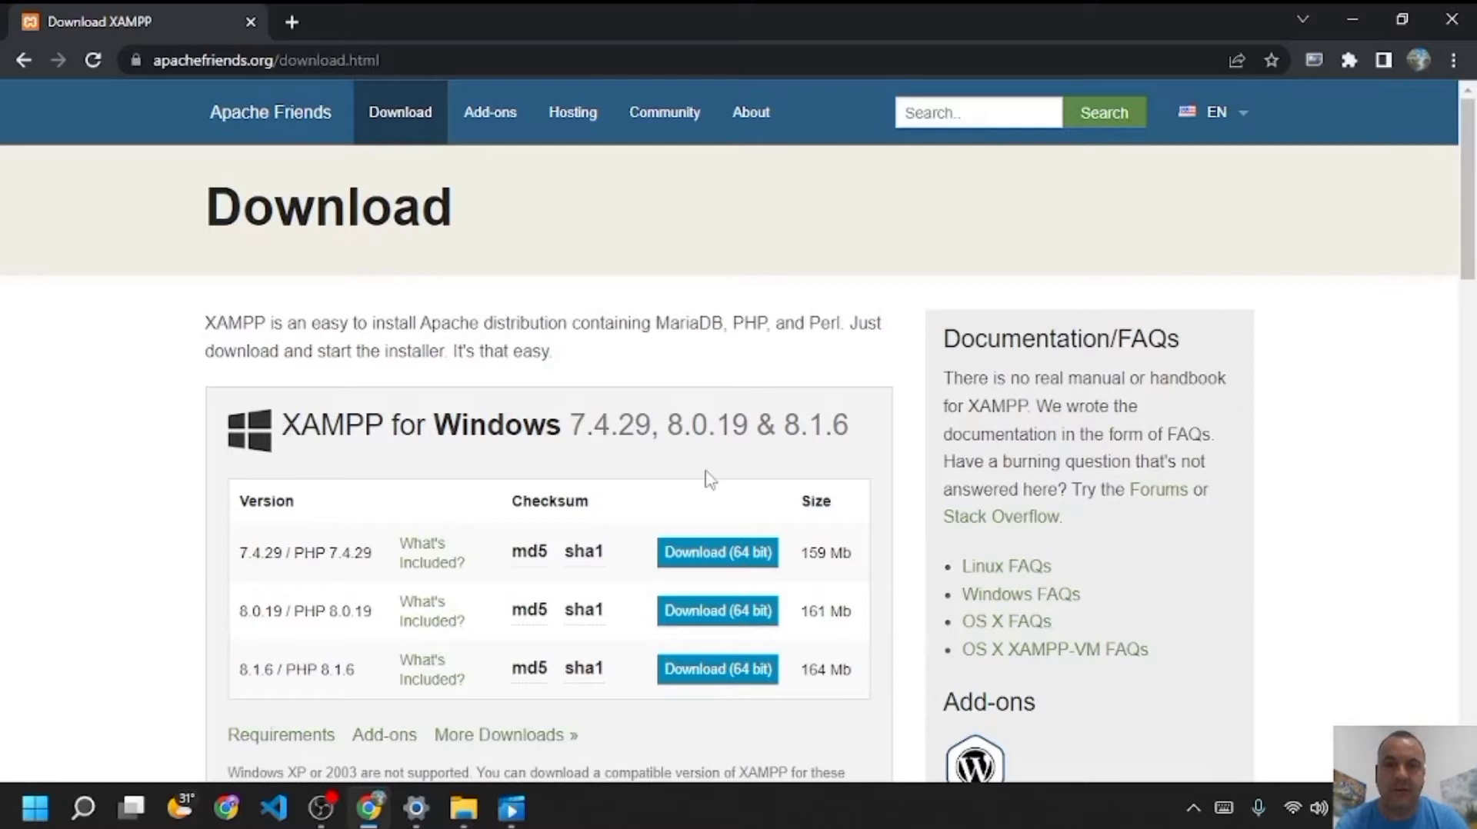
{"action": "left_click", "coordinate": [699, 559]}
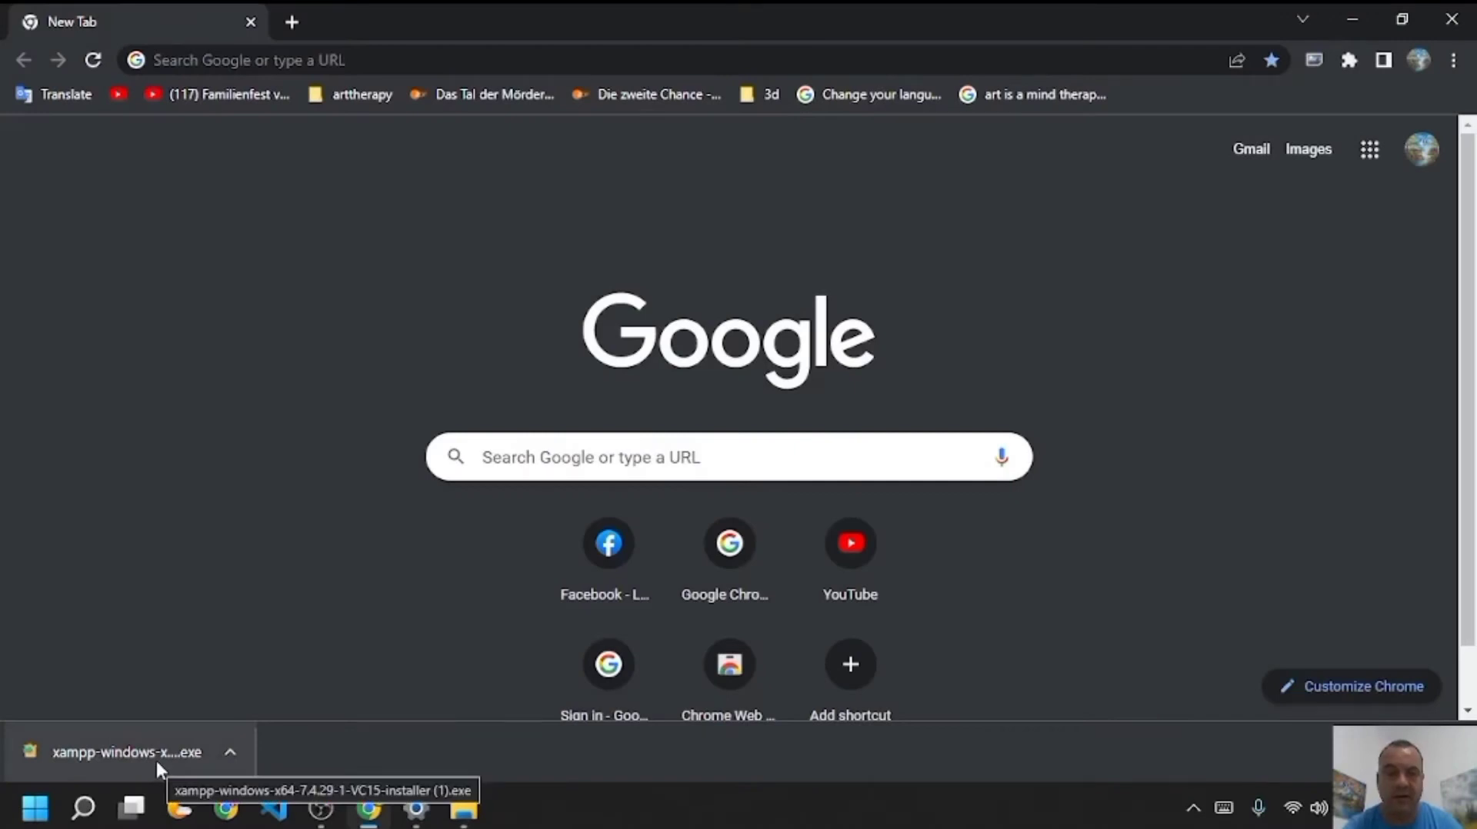
{"action": "left_click", "coordinate": [230, 756]}
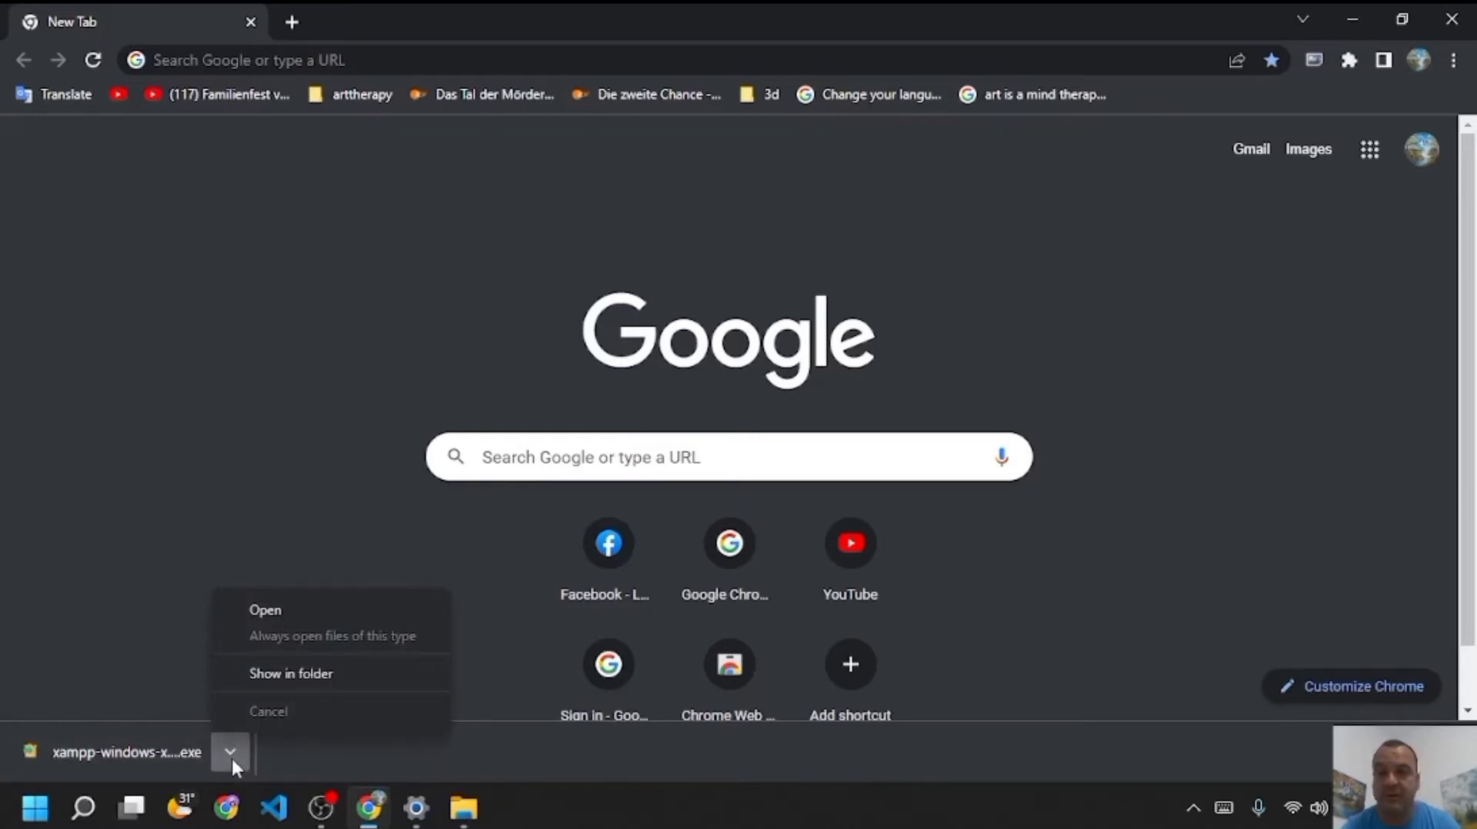
- Launch the XAMPP installer and keep all components selected
{"action": "left_click", "coordinate": [270, 612]}
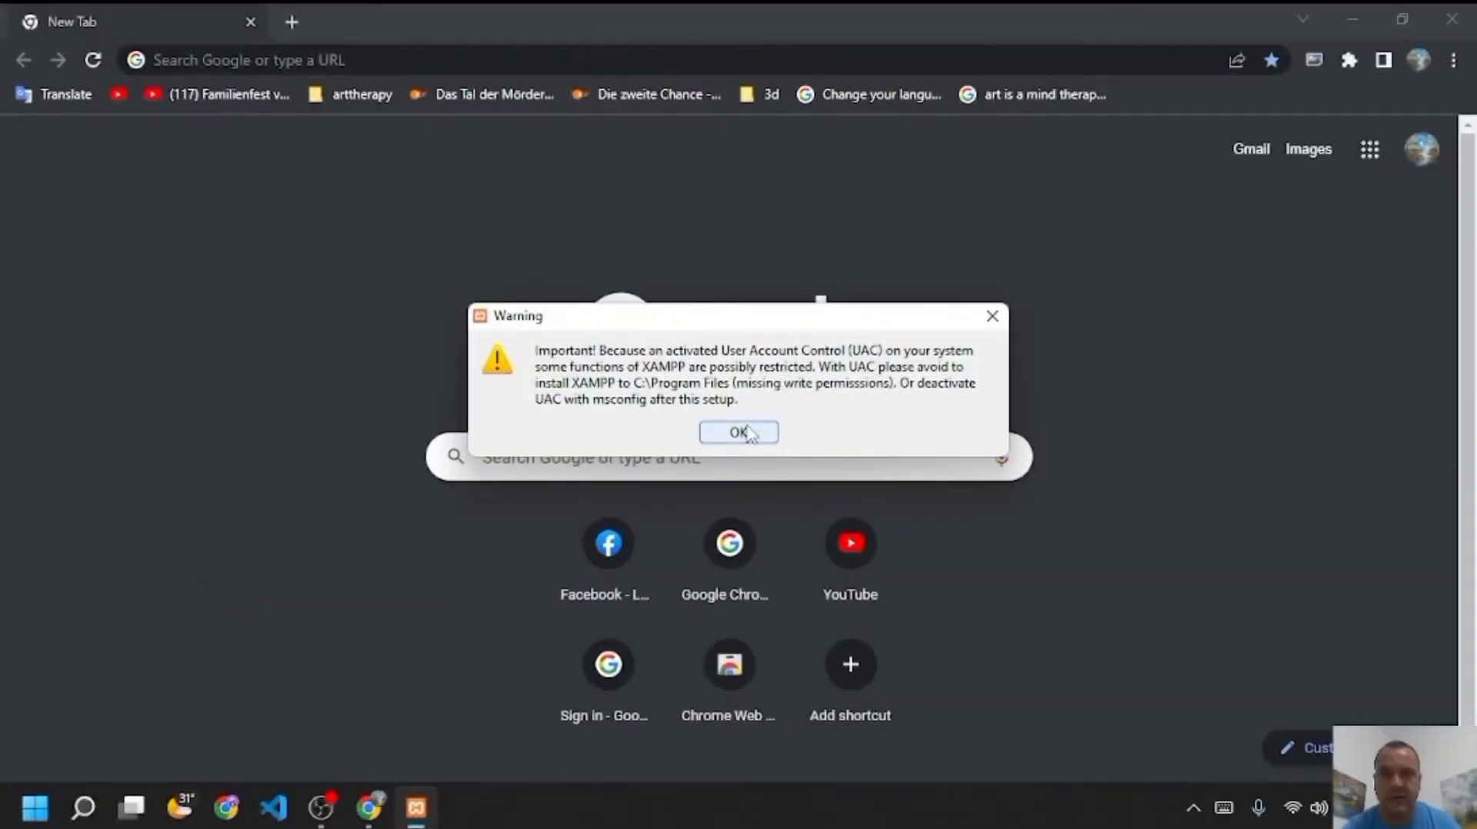
{"action": "left_click", "coordinate": [738, 432]}
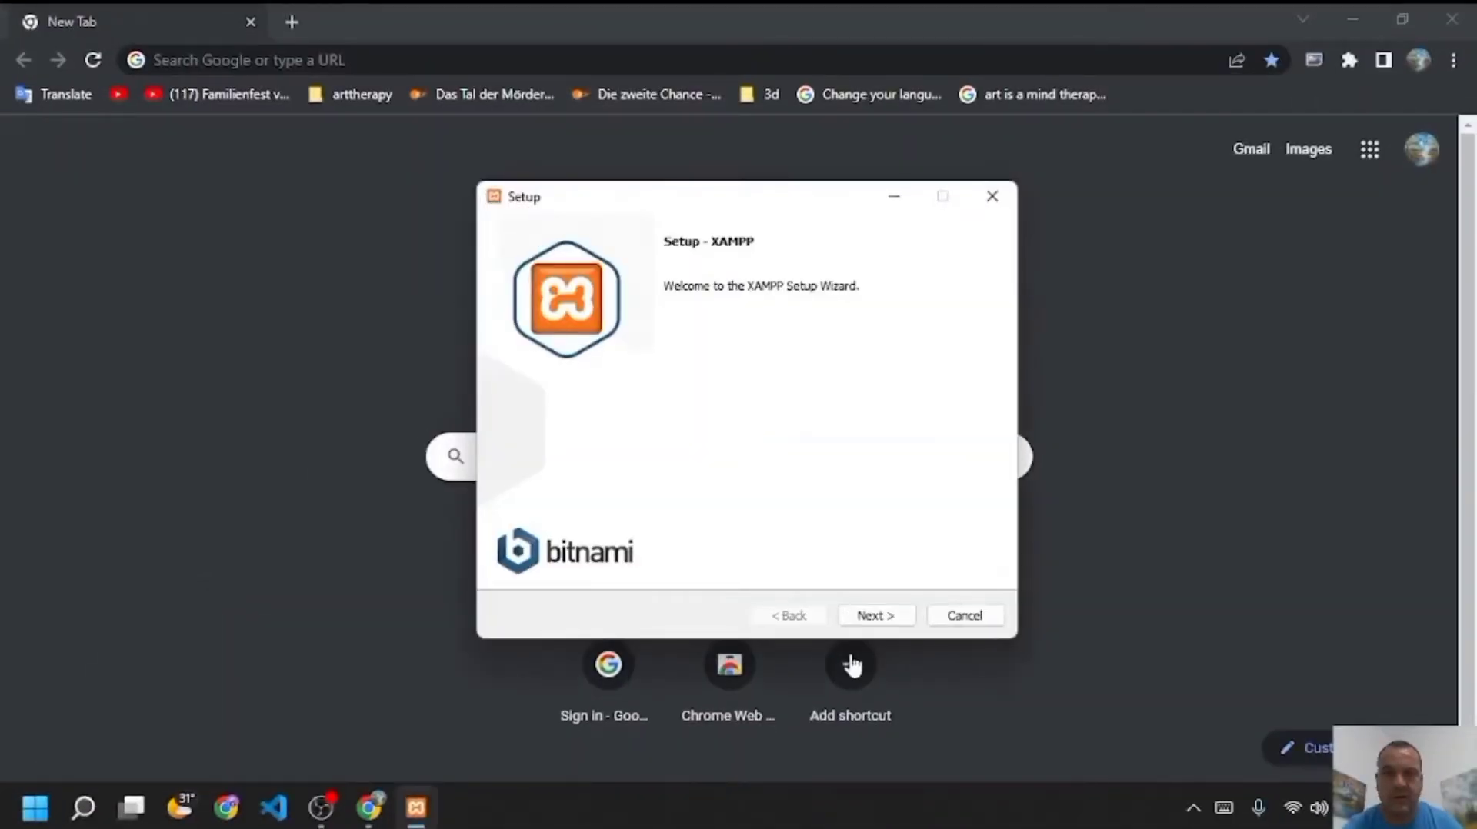
{"action": "left_click", "coordinate": [882, 620]}
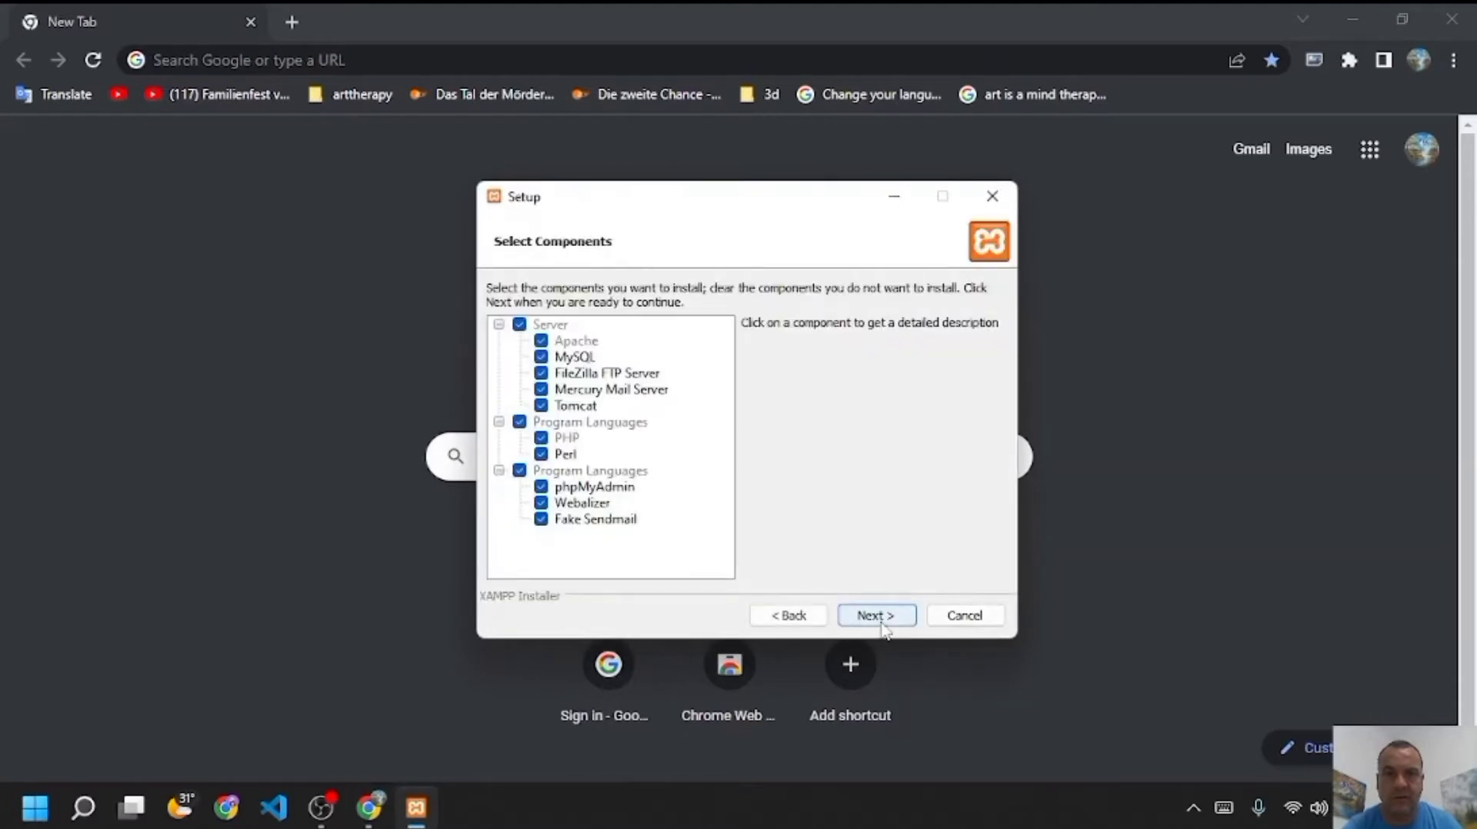
{"action": "left_click", "coordinate": [882, 625]}
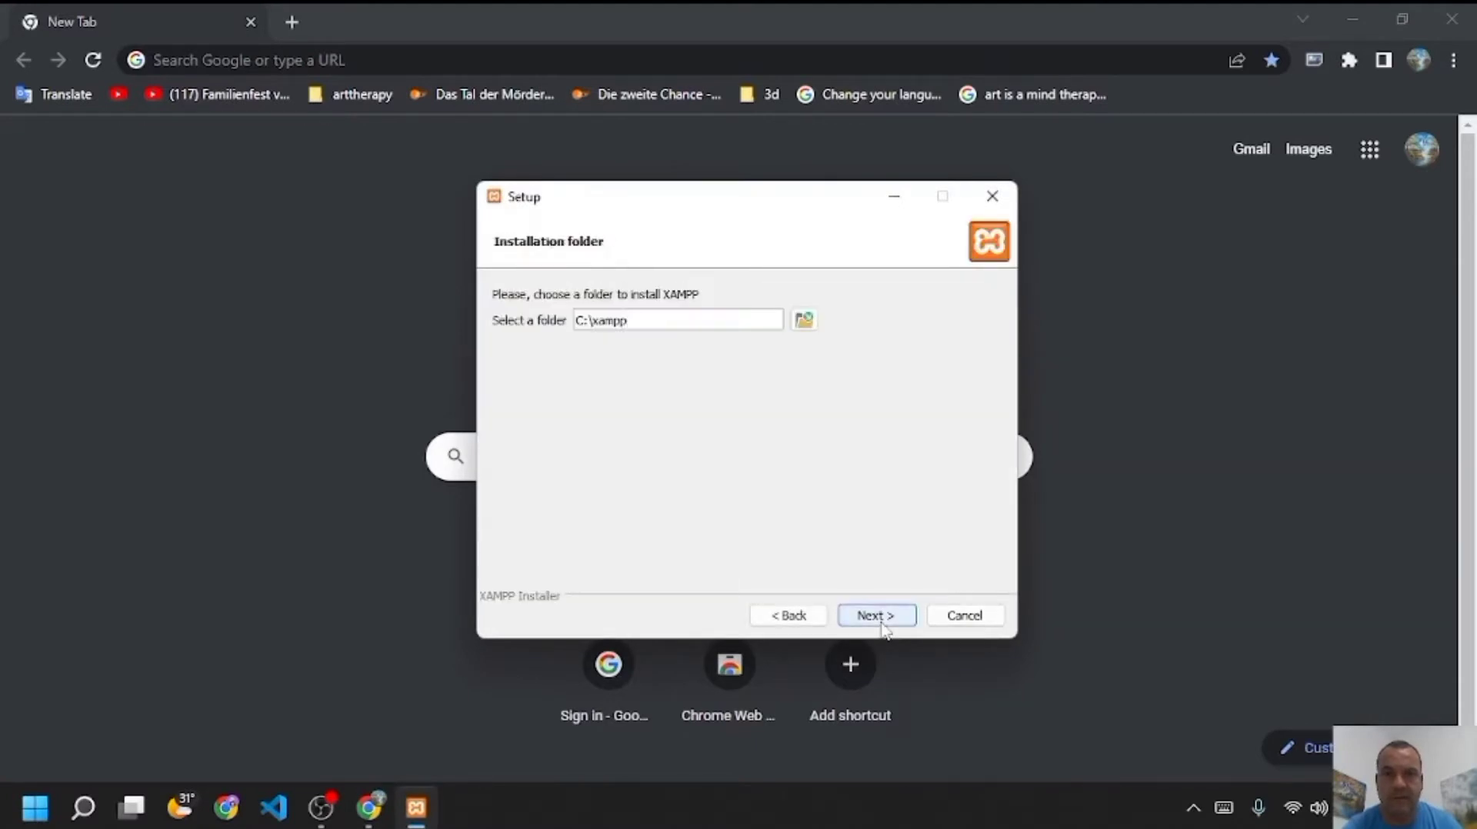
- Set the install location to a newly created New folder (2) inside C:\xampp
{"action": "left_click", "coordinate": [882, 619]}
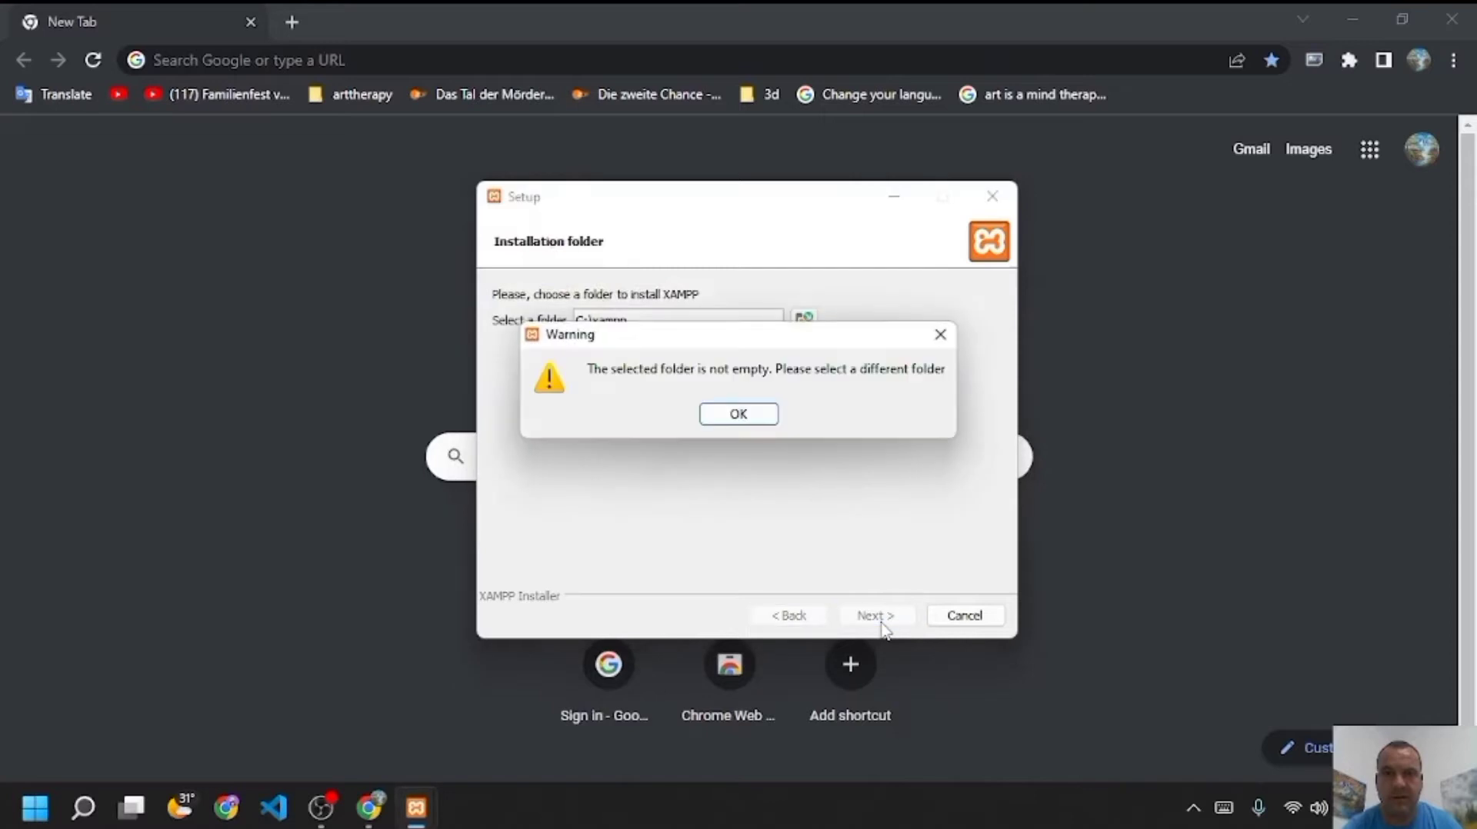
{"action": "left_click", "coordinate": [729, 419]}
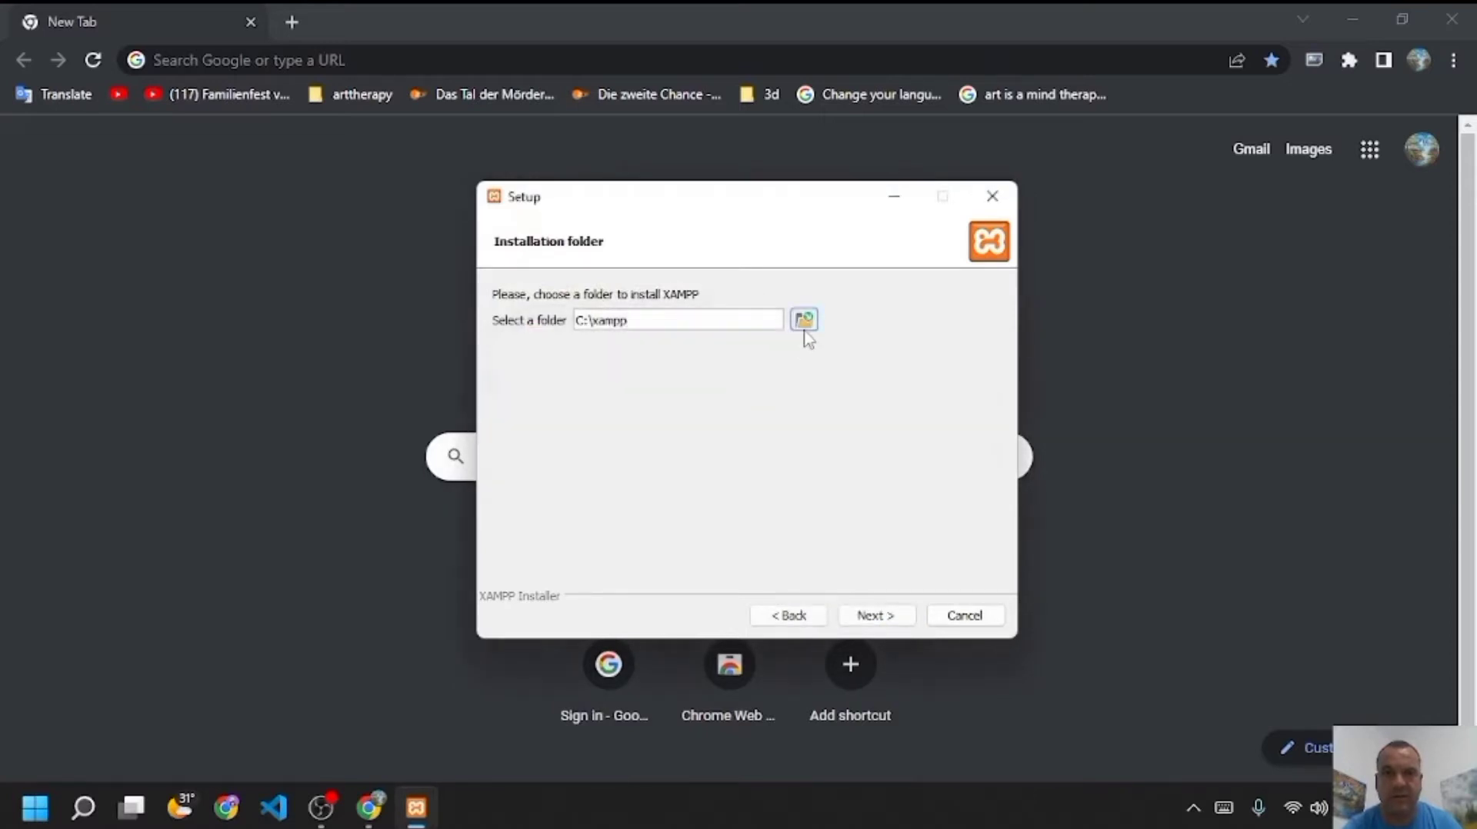
{"action": "left_click", "coordinate": [802, 321]}
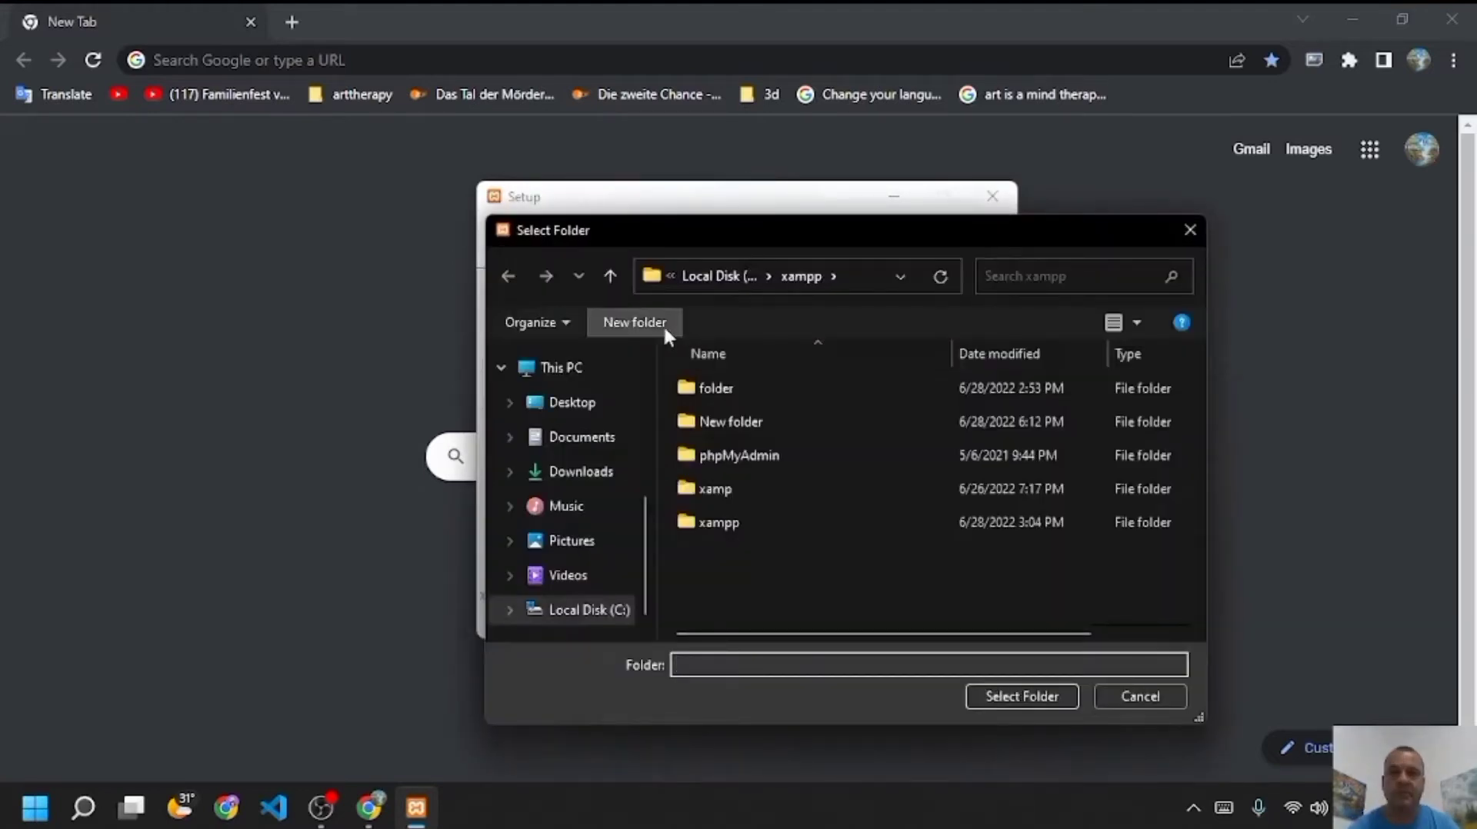
{"action": "left_click", "coordinate": [663, 324]}
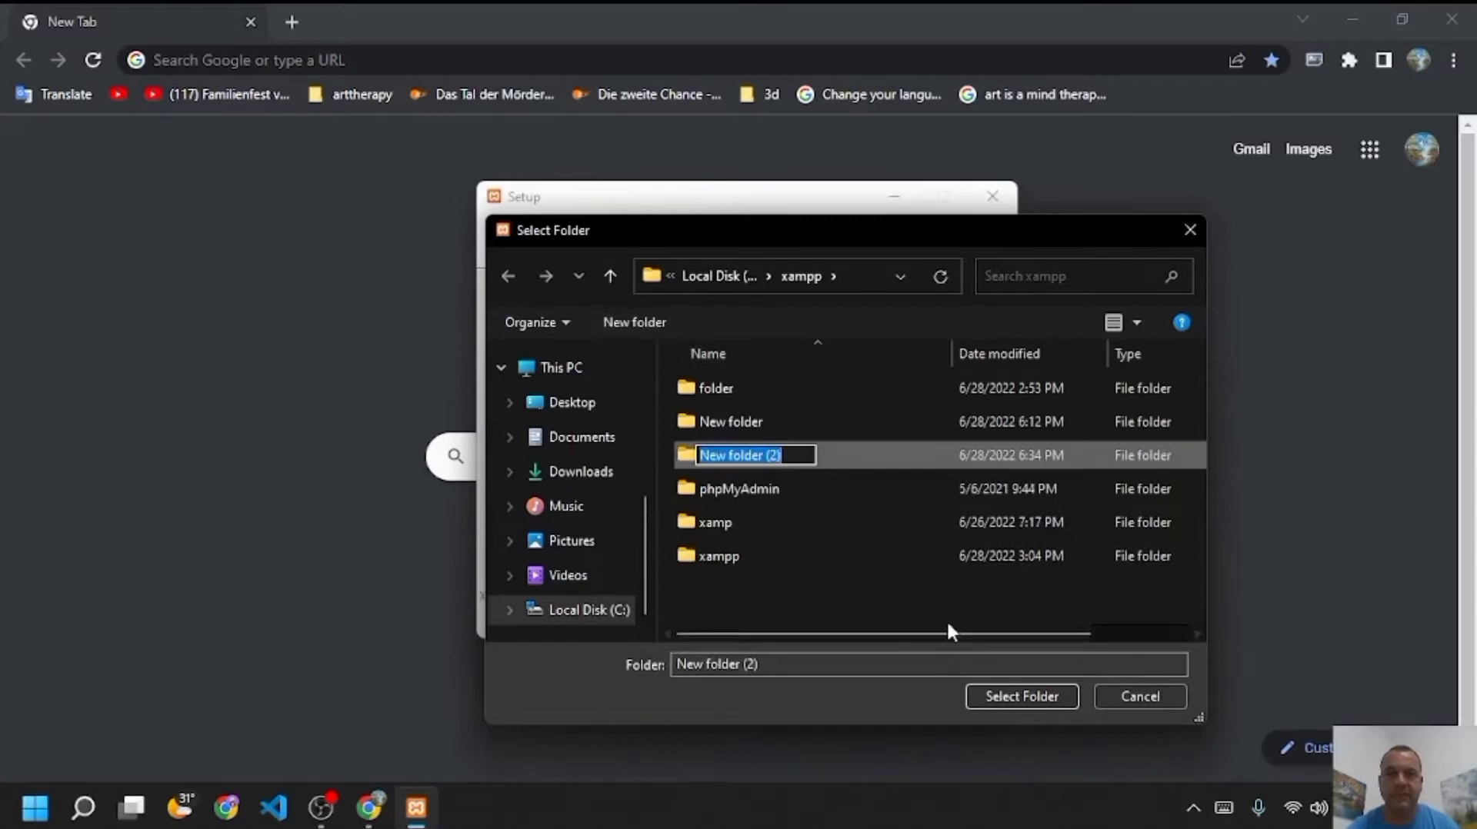
{"action": "left_click", "coordinate": [1004, 696]}
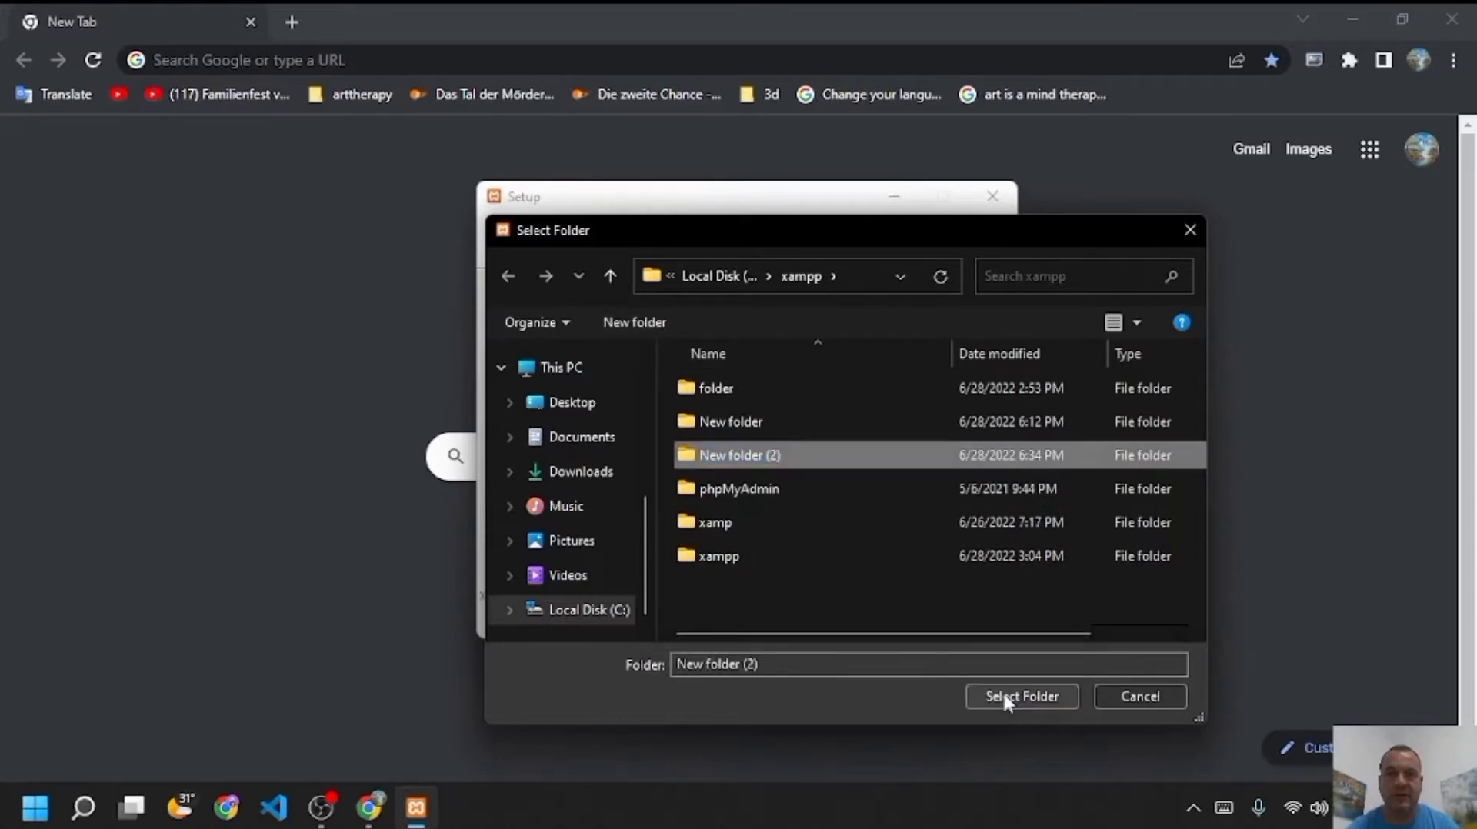
{"action": "left_click", "coordinate": [1003, 691]}
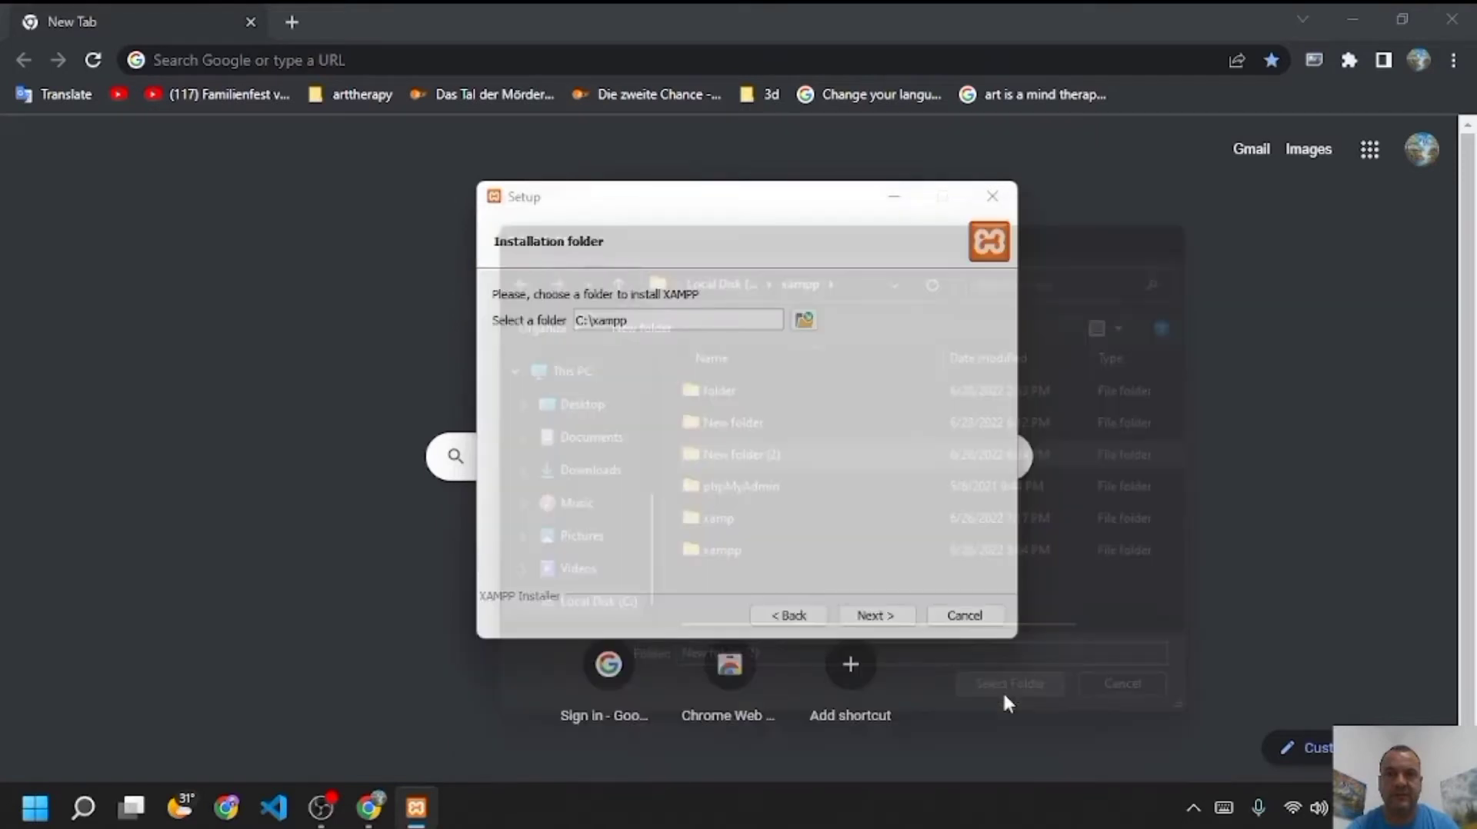
- Keep English as the language and continue past the Bitnami page to Ready to Install
{"action": "left_click", "coordinate": [892, 617]}
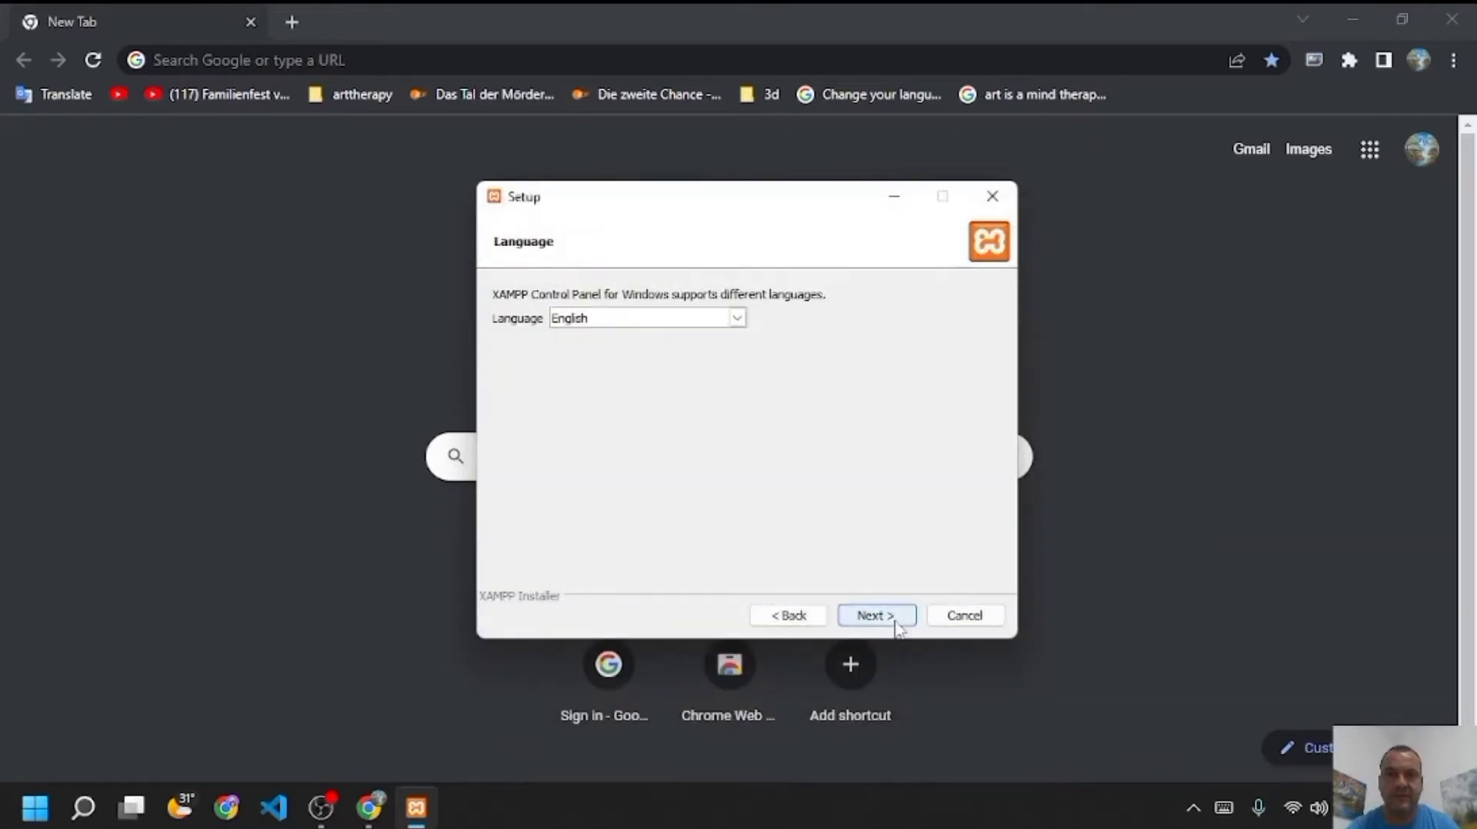
{"action": "left_click", "coordinate": [896, 619]}
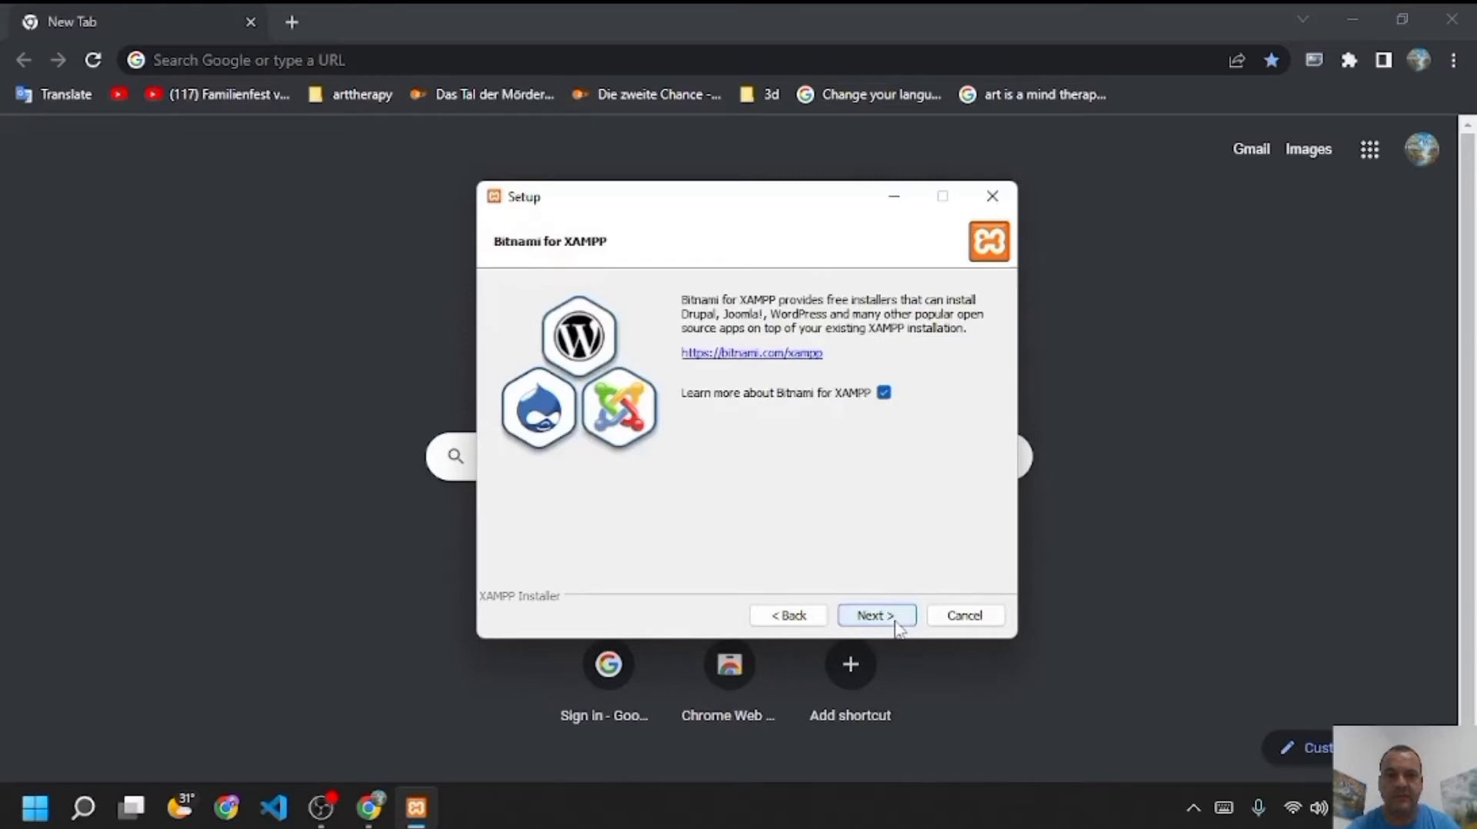
{"action": "left_click", "coordinate": [877, 616]}
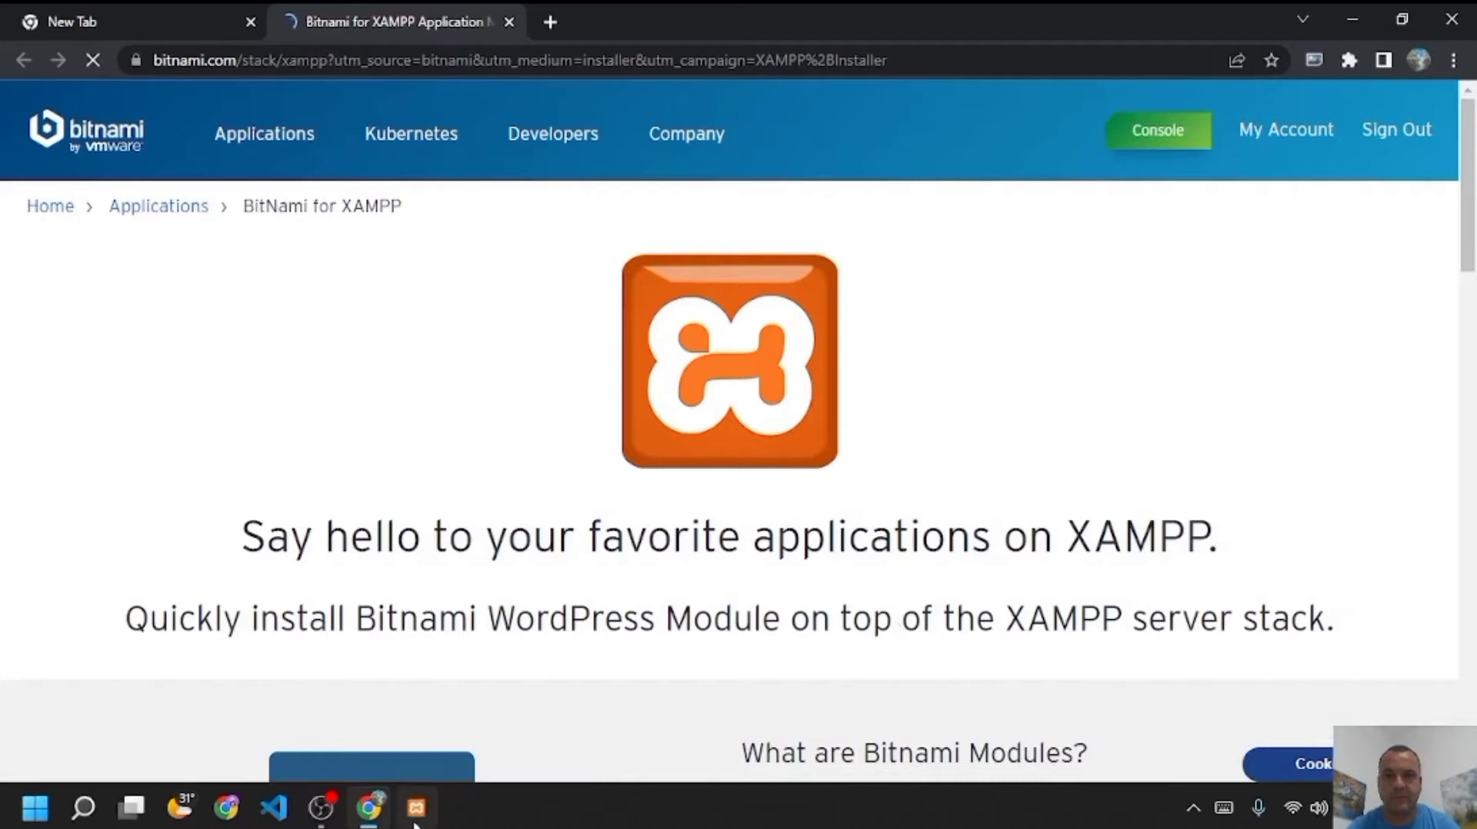
{"action": "left_click", "coordinate": [415, 820]}
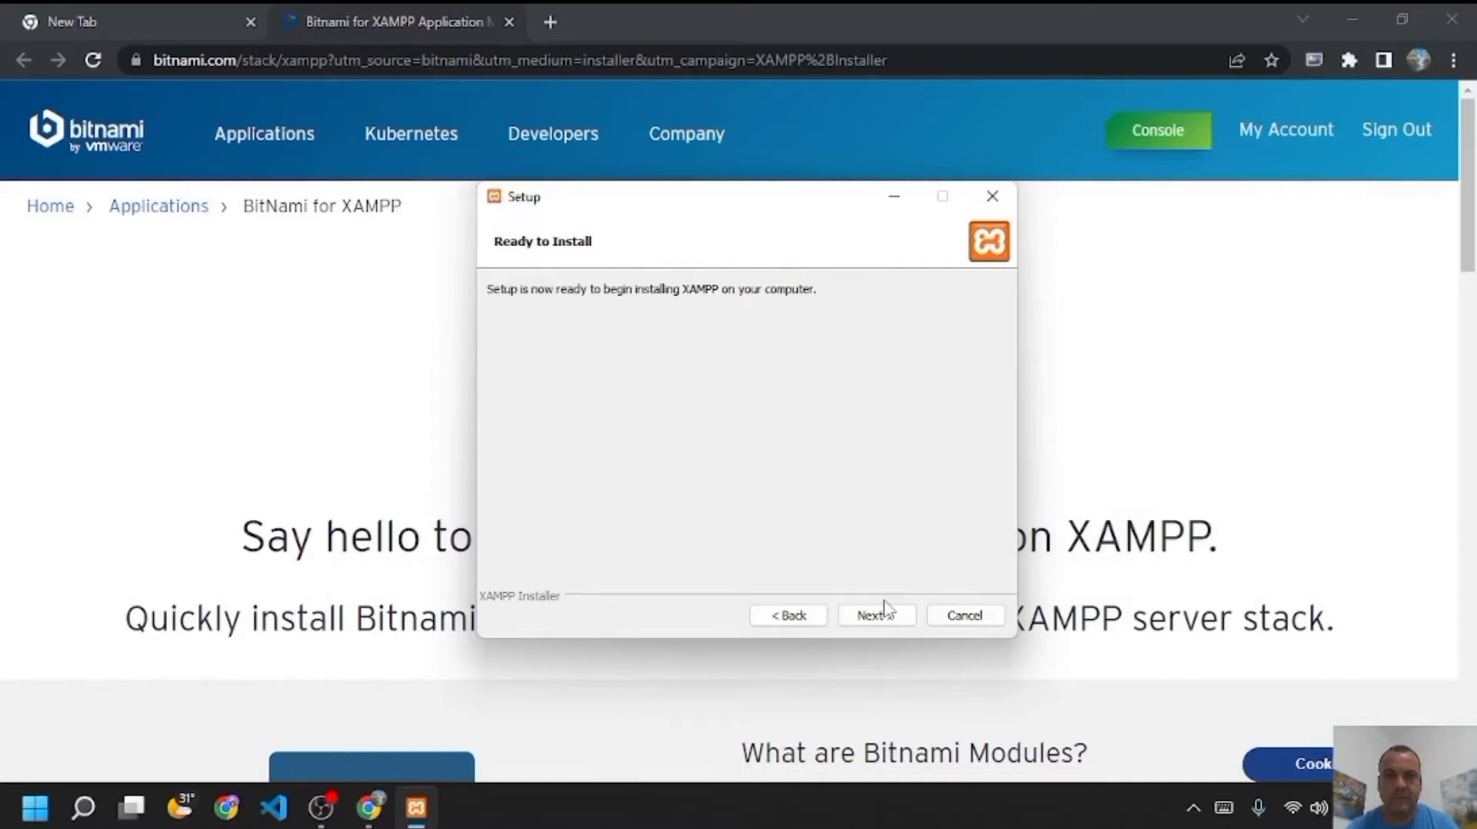
- Install XAMPP, let XAMPP Control Panel v3.3.0 open, then close it
{"action": "left_click", "coordinate": [886, 613]}
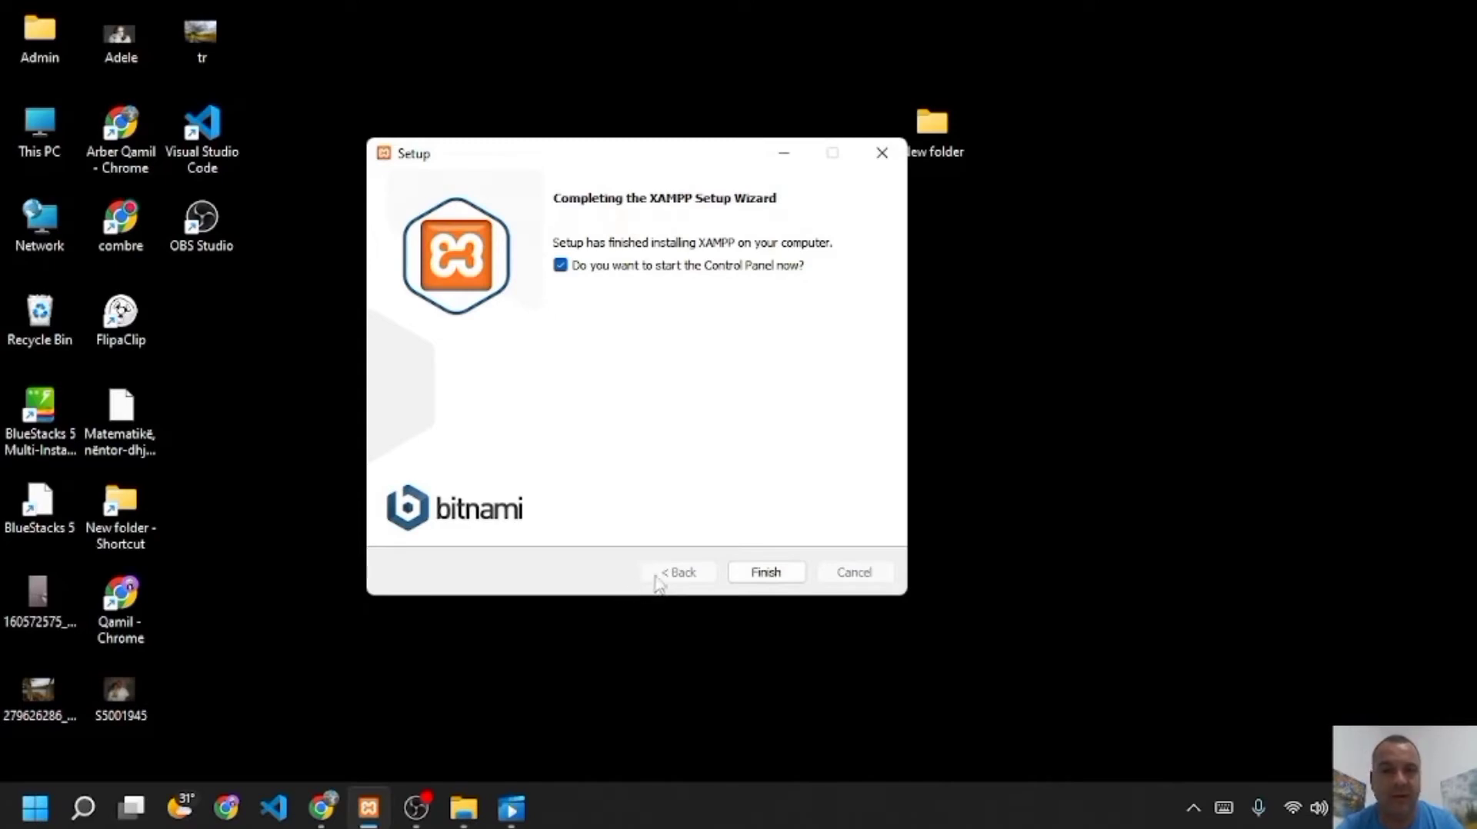
{"action": "left_click", "coordinate": [746, 576]}
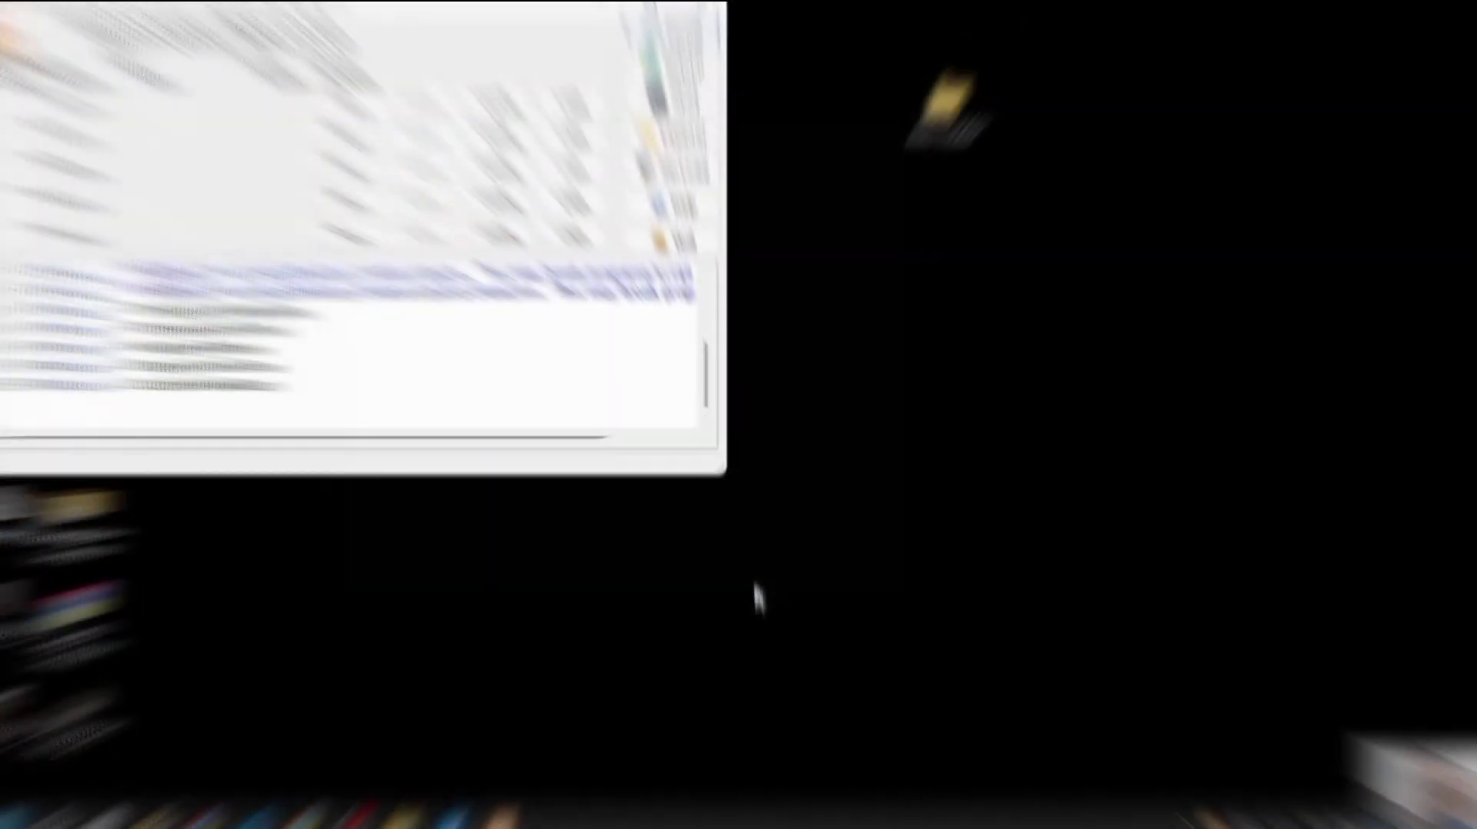
{"action": "left_click_drag", "start_coordinate": [469, 32], "coordinate": [686, 55]}
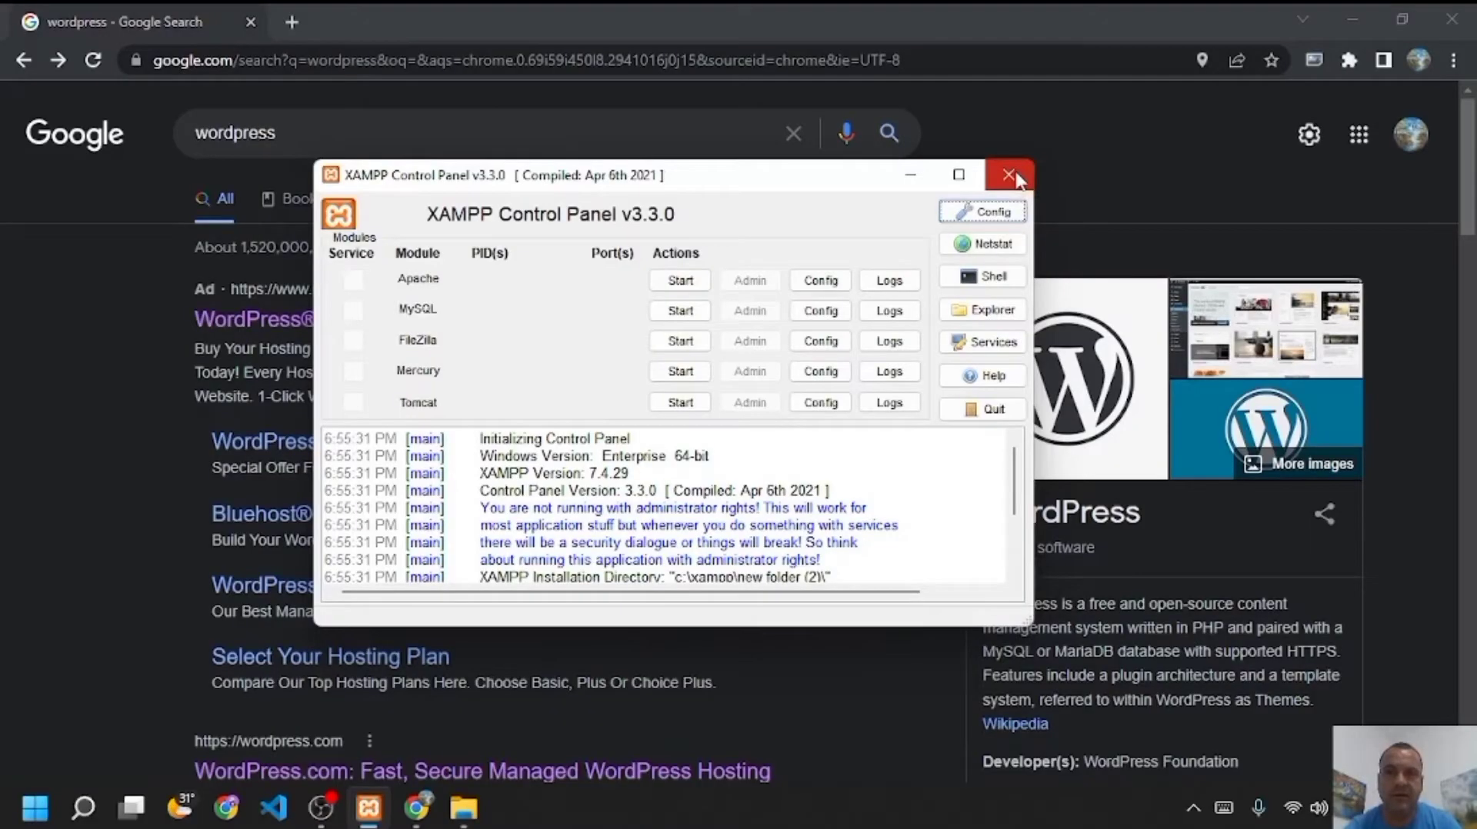
{"action": "left_click", "coordinate": [1018, 180]}
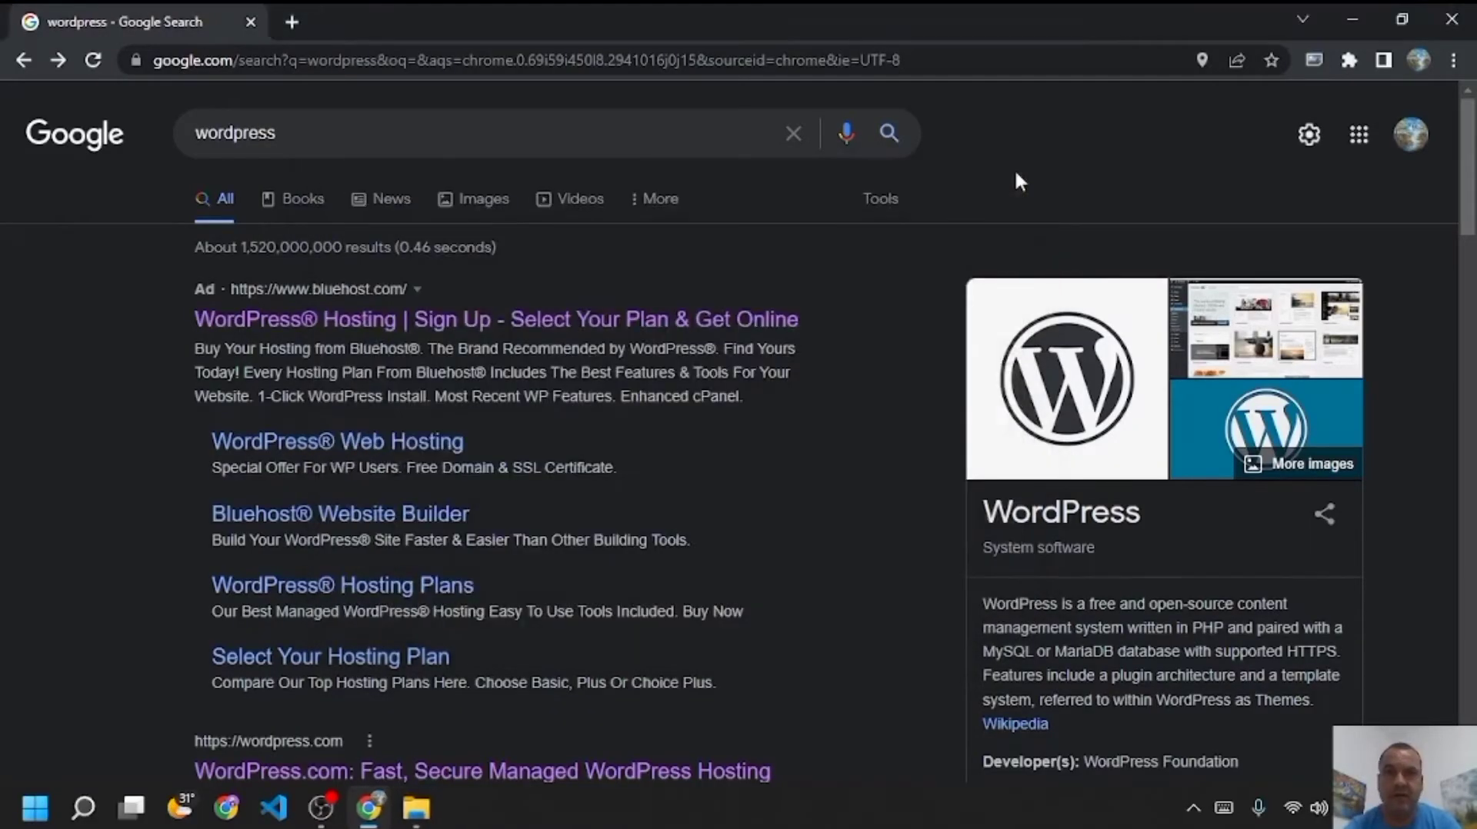
- Rerun the 'wordpress' search and scroll down to the Download | WordPress.org result
{"action": "left_click", "coordinate": [658, 136]}
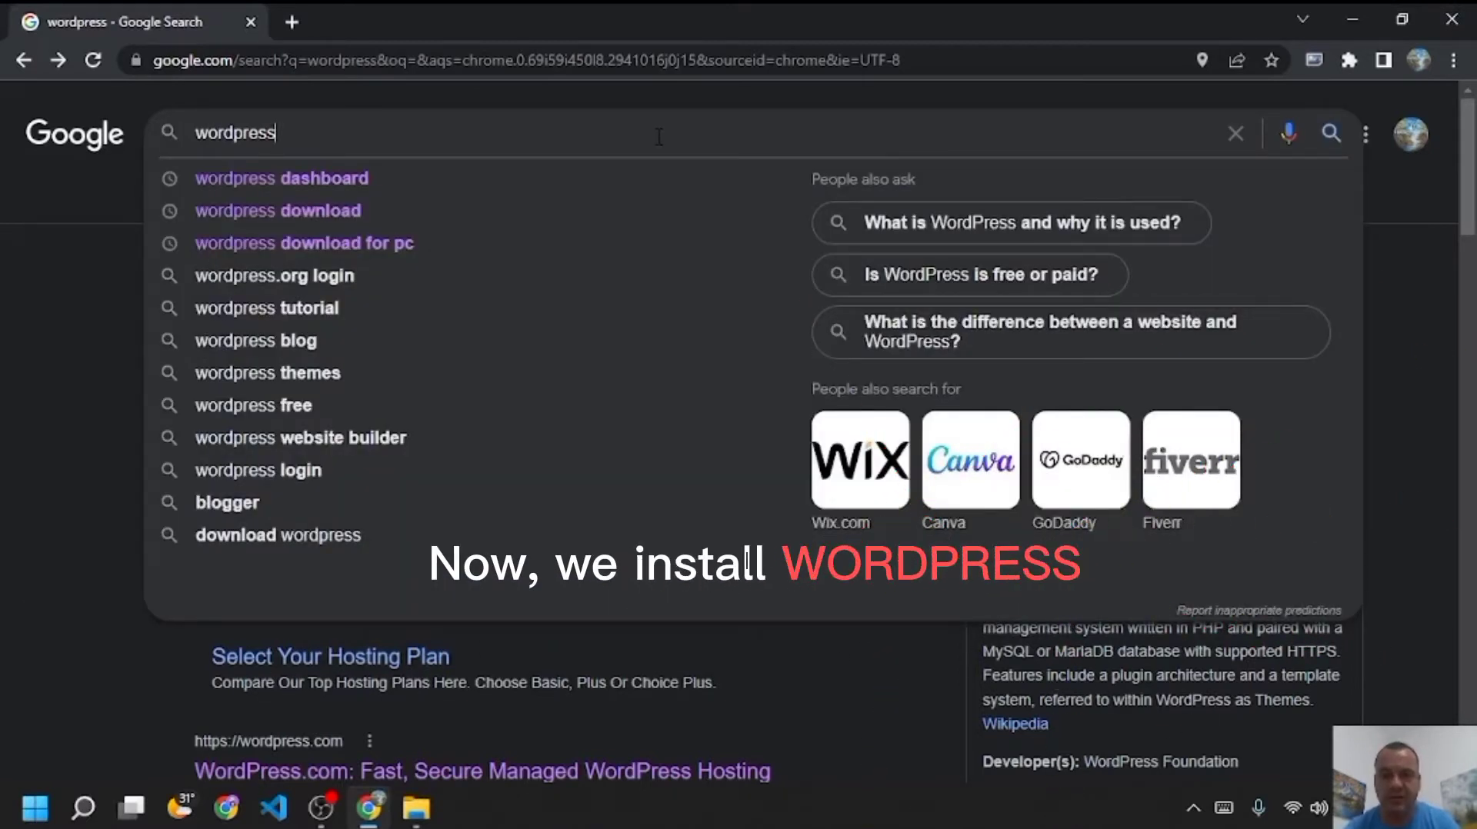
{"action": "key", "text": "Return"}
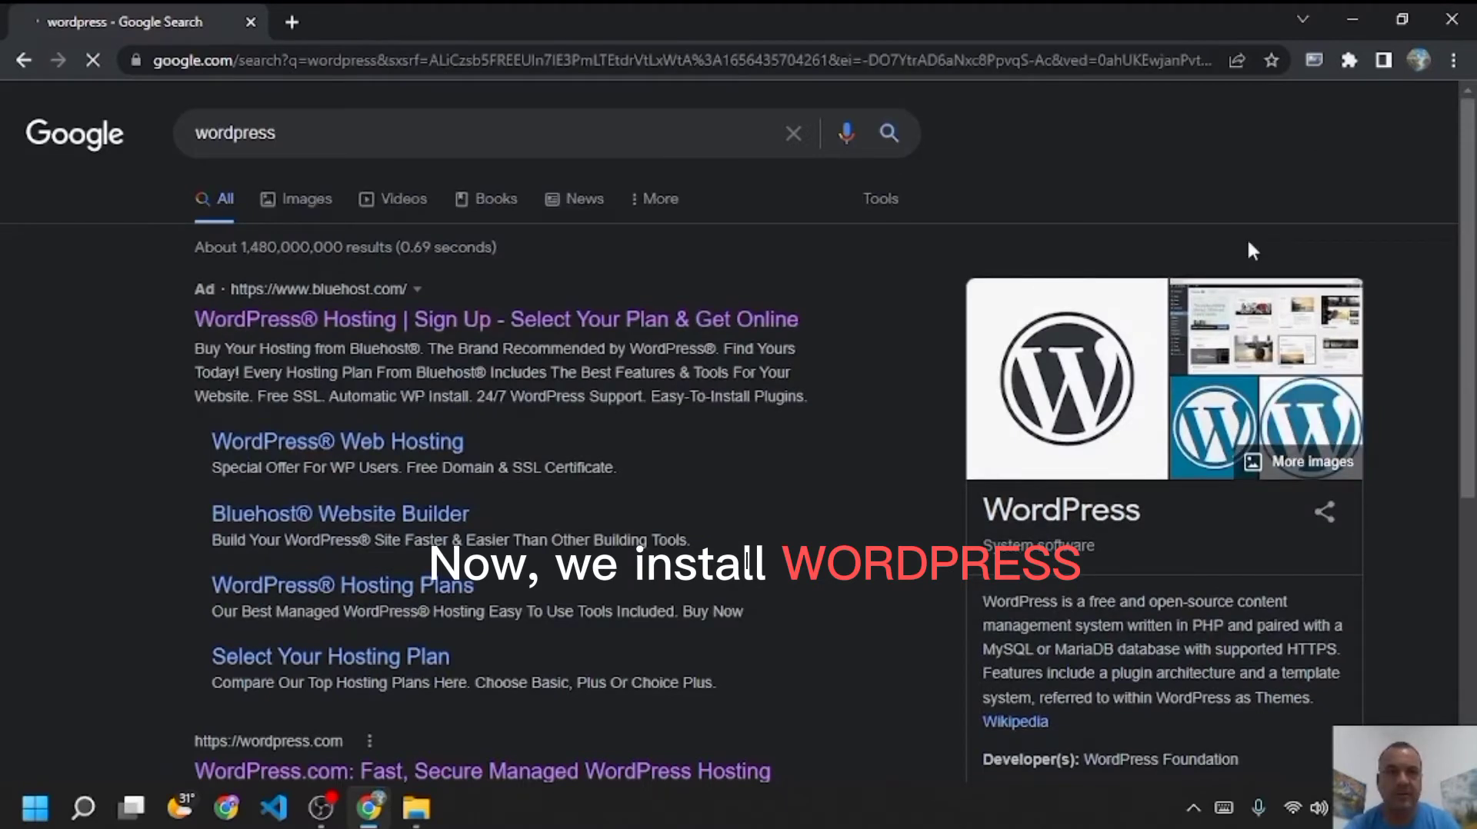
{"action": "left_click_drag", "start_coordinate": [1468, 119], "coordinate": [1469, 223]}
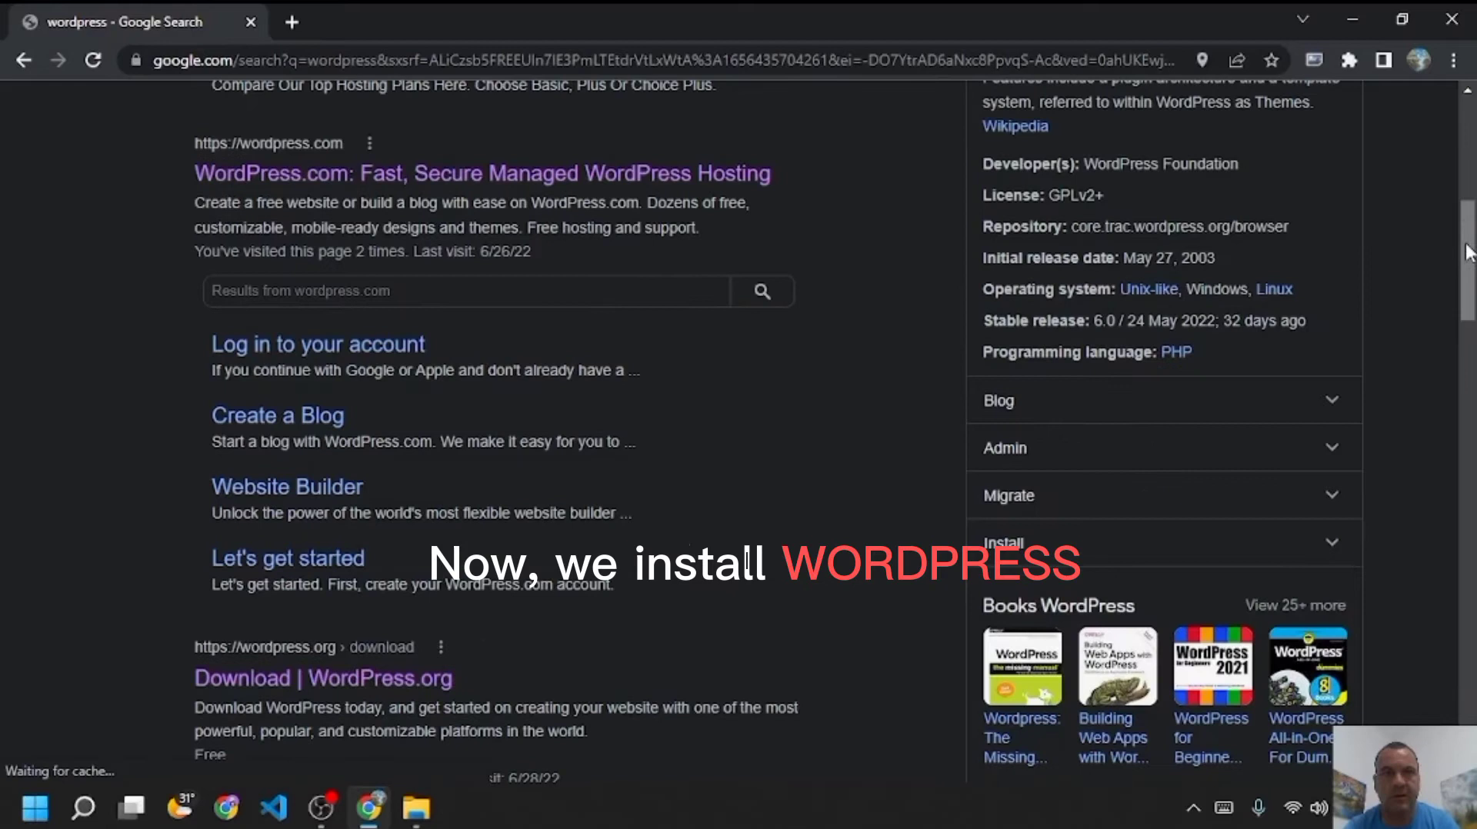
{"action": "scroll", "coordinate": [1468, 300], "scroll_direction": "down", "scroll_amount": 2}
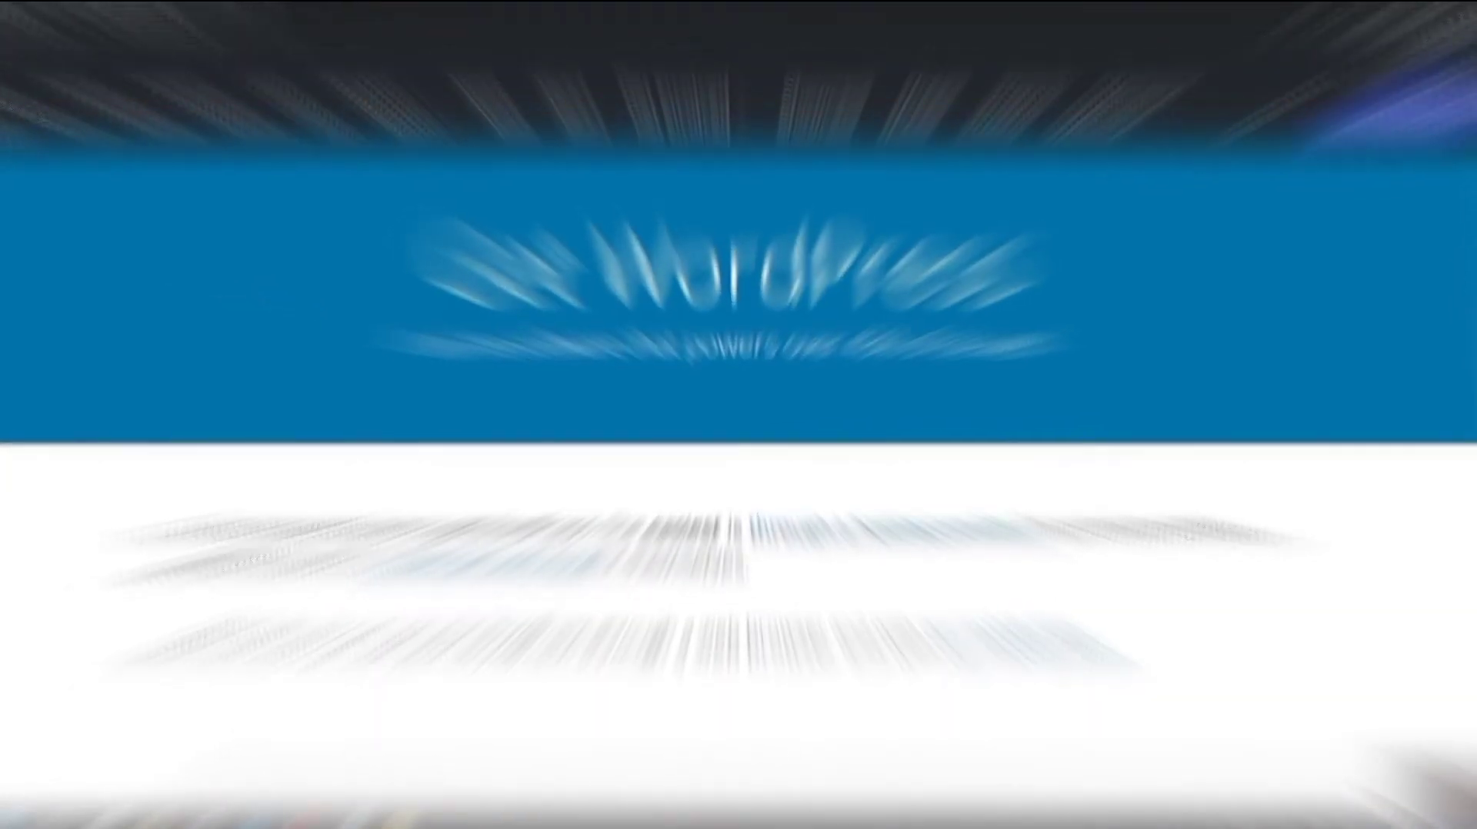
- Scroll down the WordPress.org download page to the Download WordPress 6.0 option
{"action": "scroll", "coordinate": [1473, 323], "scroll_direction": "down", "scroll_amount": 3}
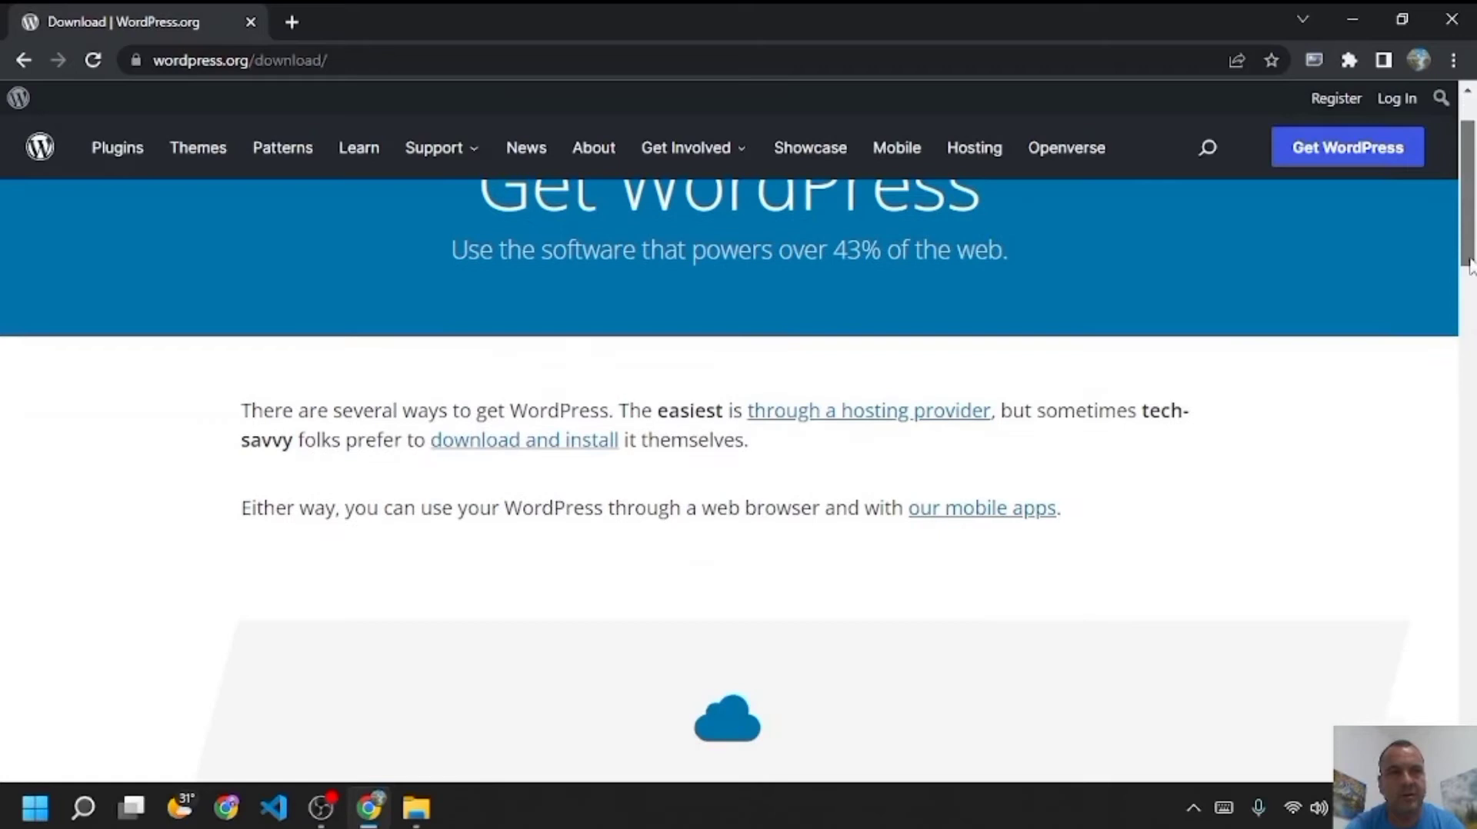
{"action": "scroll", "coordinate": [1473, 324], "scroll_direction": "down", "scroll_amount": 2}
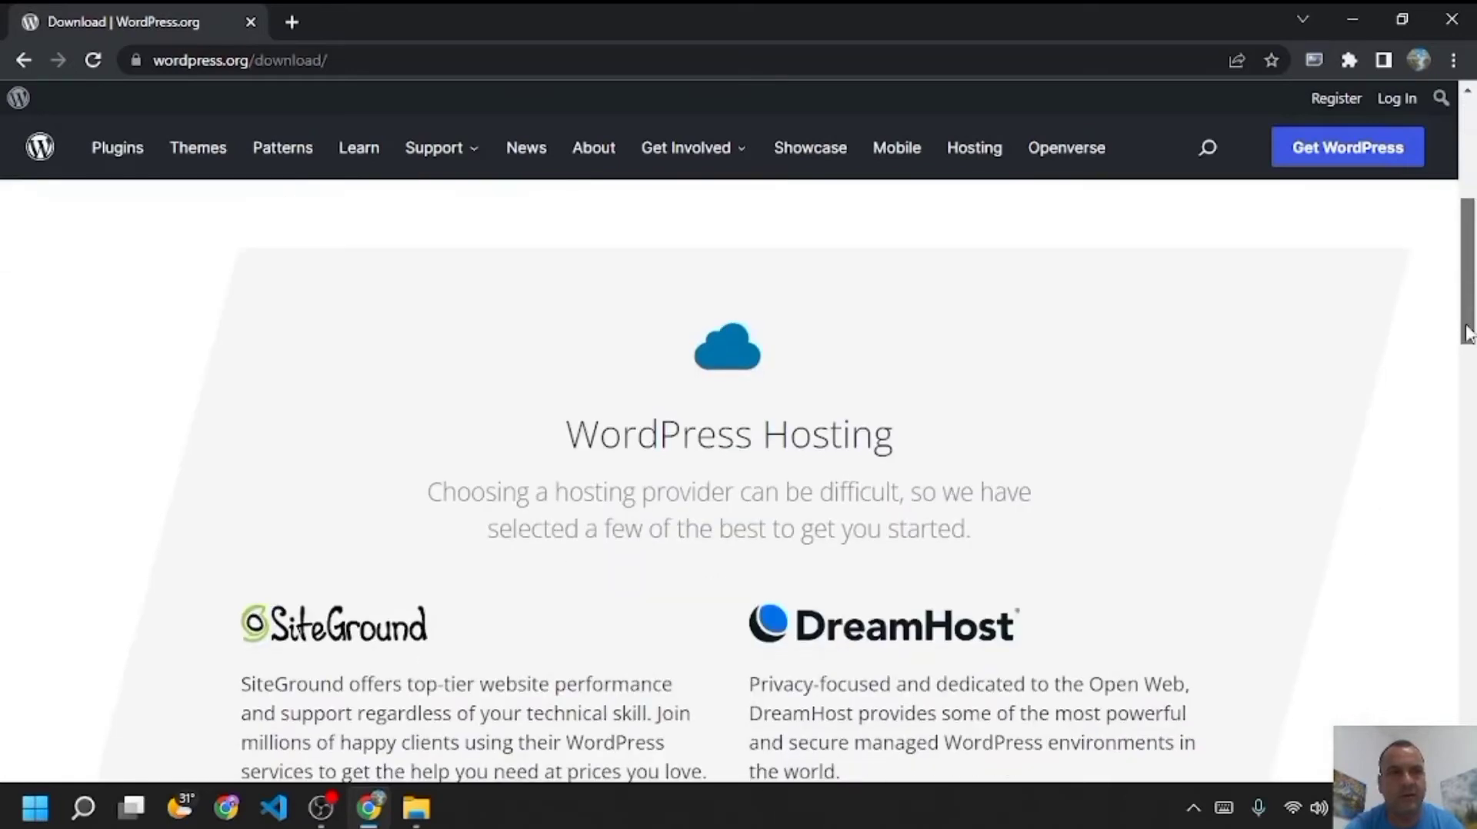
{"action": "scroll", "coordinate": [1470, 402], "scroll_direction": "down", "scroll_amount": 3}
{"action": "scroll", "coordinate": [1471, 402], "scroll_direction": "down", "scroll_amount": 5}
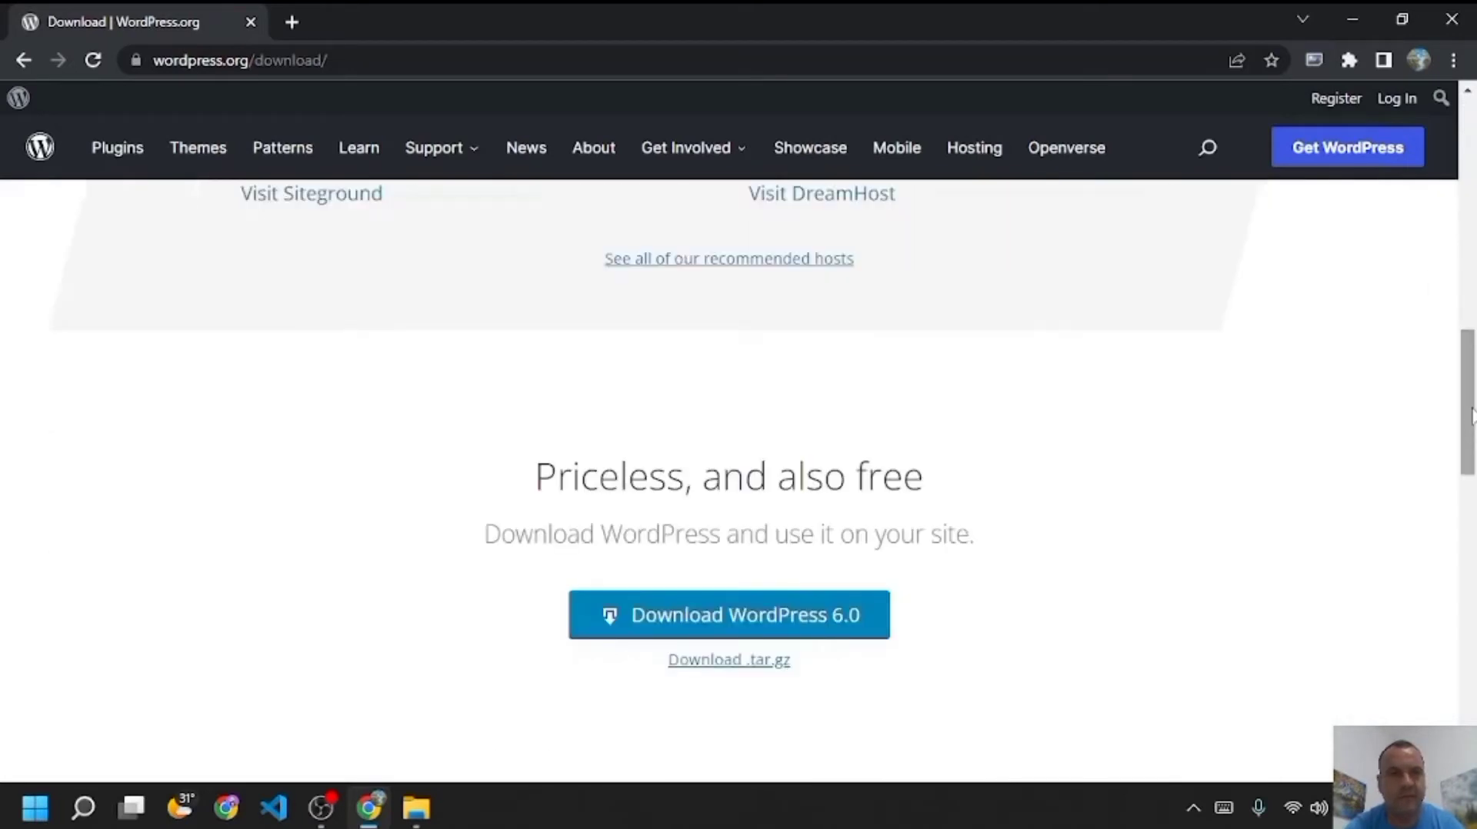
{"action": "scroll", "coordinate": [1472, 458], "scroll_direction": "down", "scroll_amount": 2}
{"action": "scroll", "coordinate": [1472, 457], "scroll_direction": "down", "scroll_amount": 1}
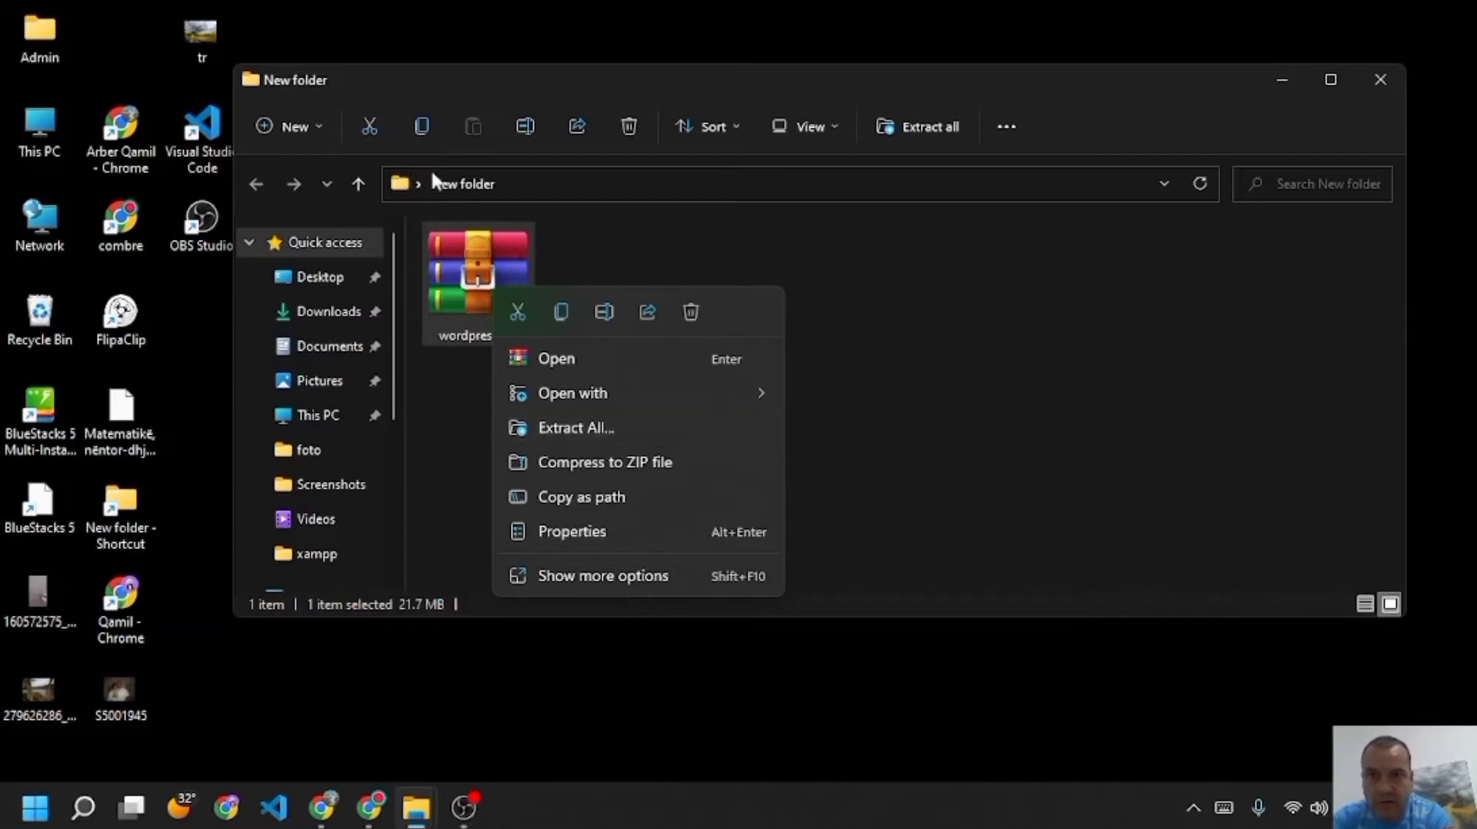
- Extract the WordPress zip into a wordpress-6.0 folder and open that folder
{"action": "left_click", "coordinate": [582, 429]}
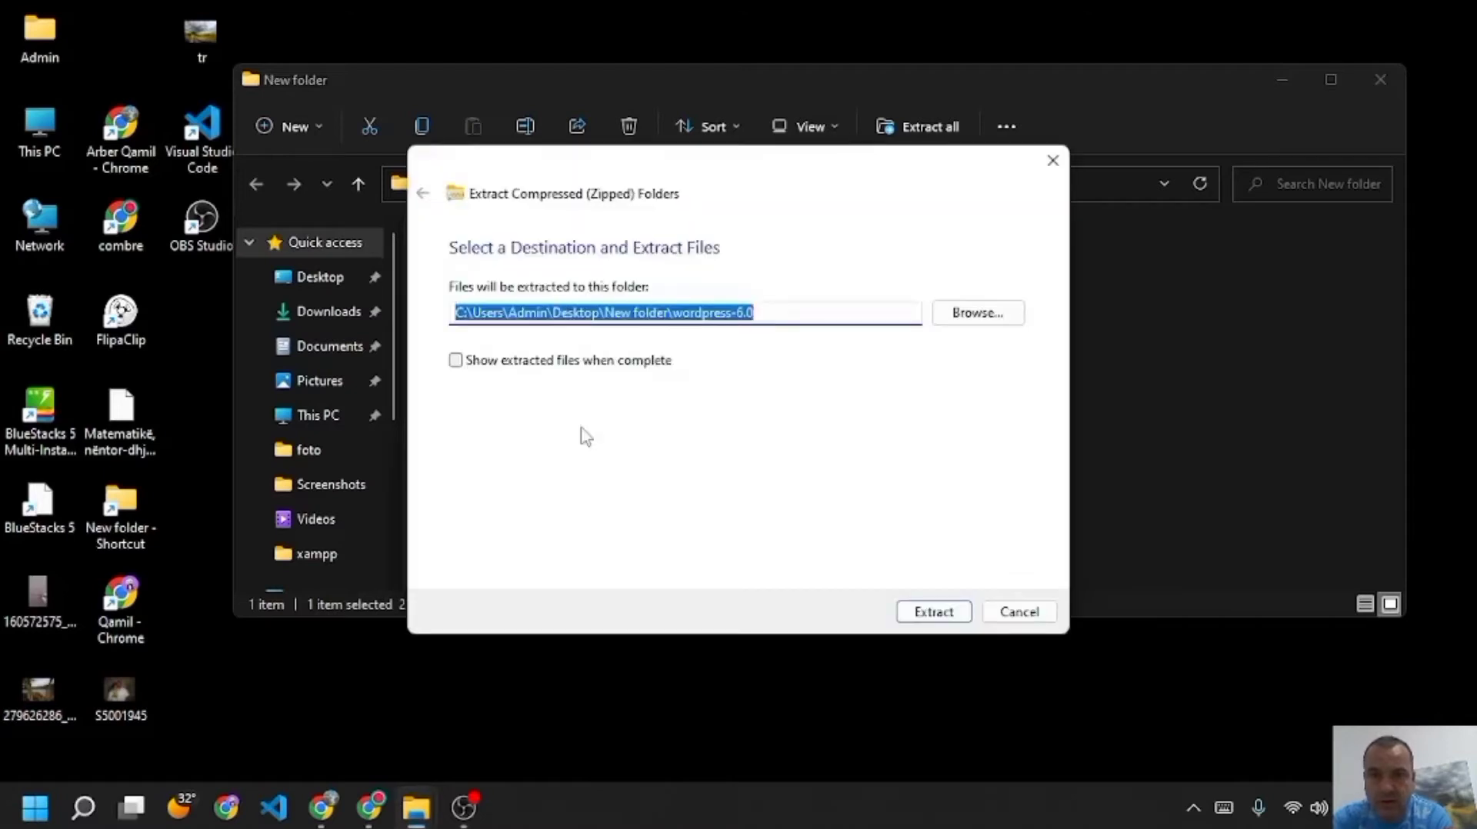
{"action": "left_click", "coordinate": [934, 613]}
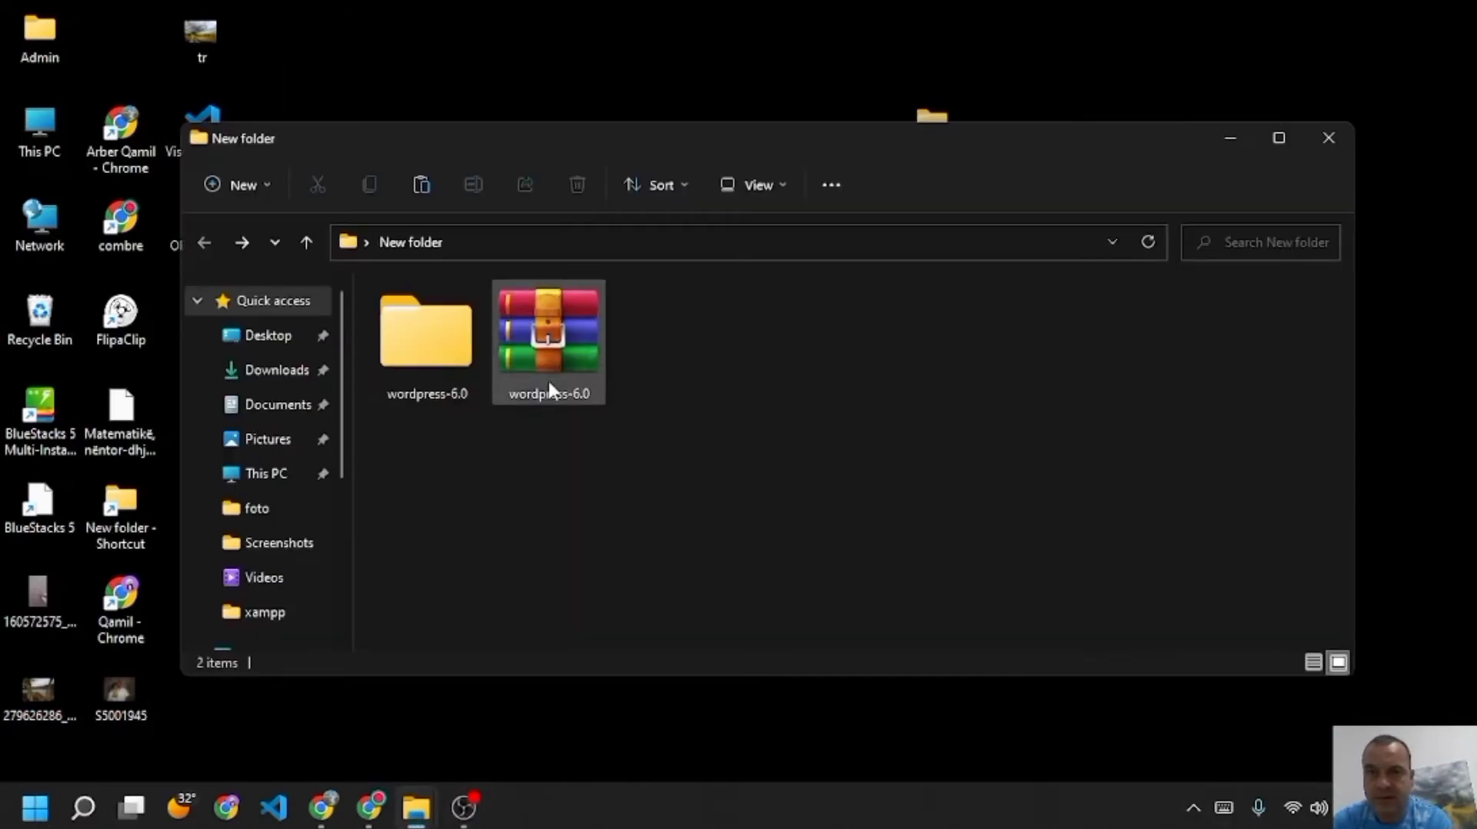
{"action": "double_click", "coordinate": [446, 345]}
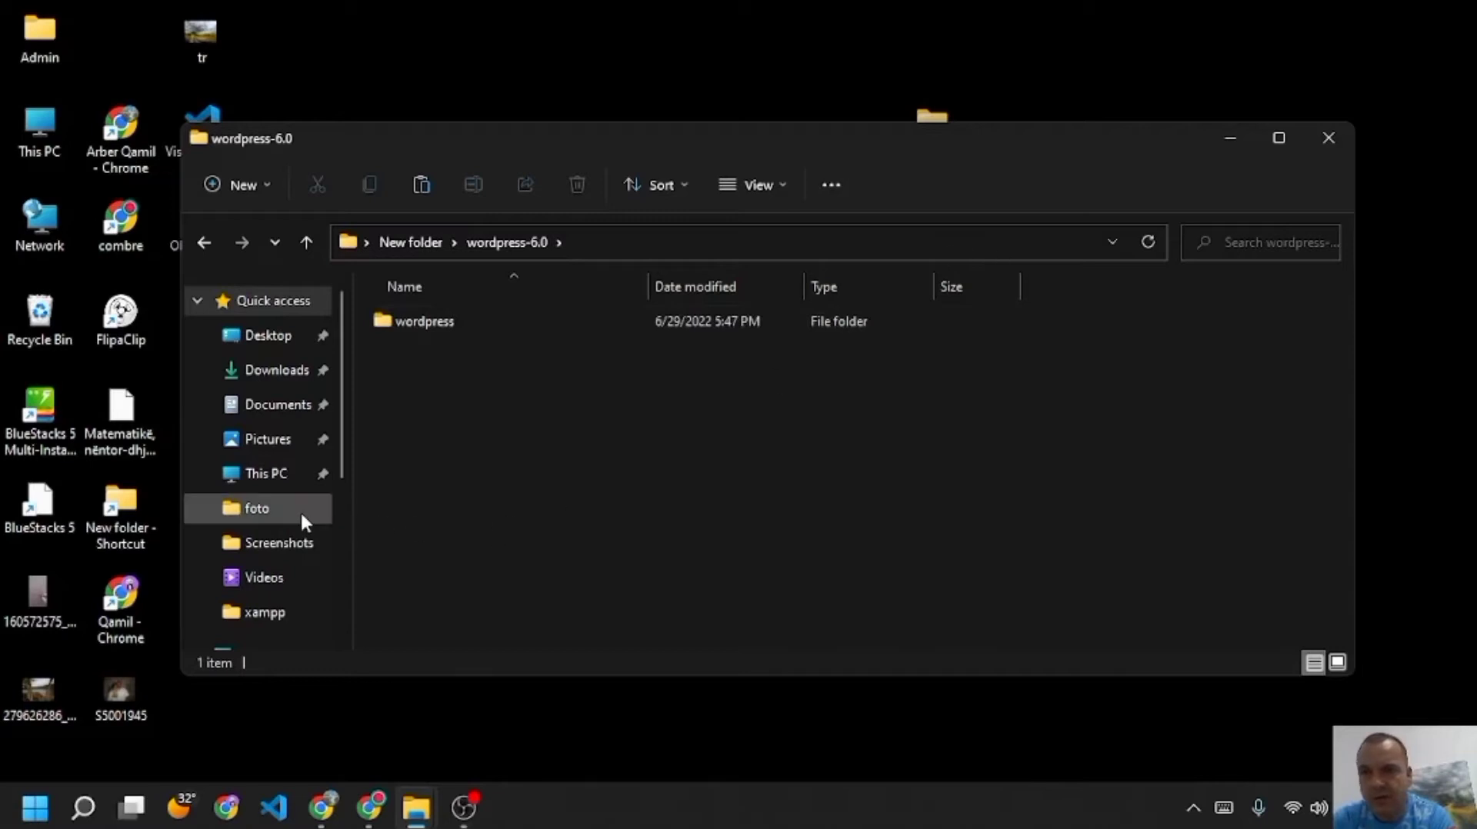
- Paste the wordpress folder into C:\xampp\New folder (2)\htdocs, keeping the name wordpress
{"action": "left_click", "coordinate": [283, 474]}
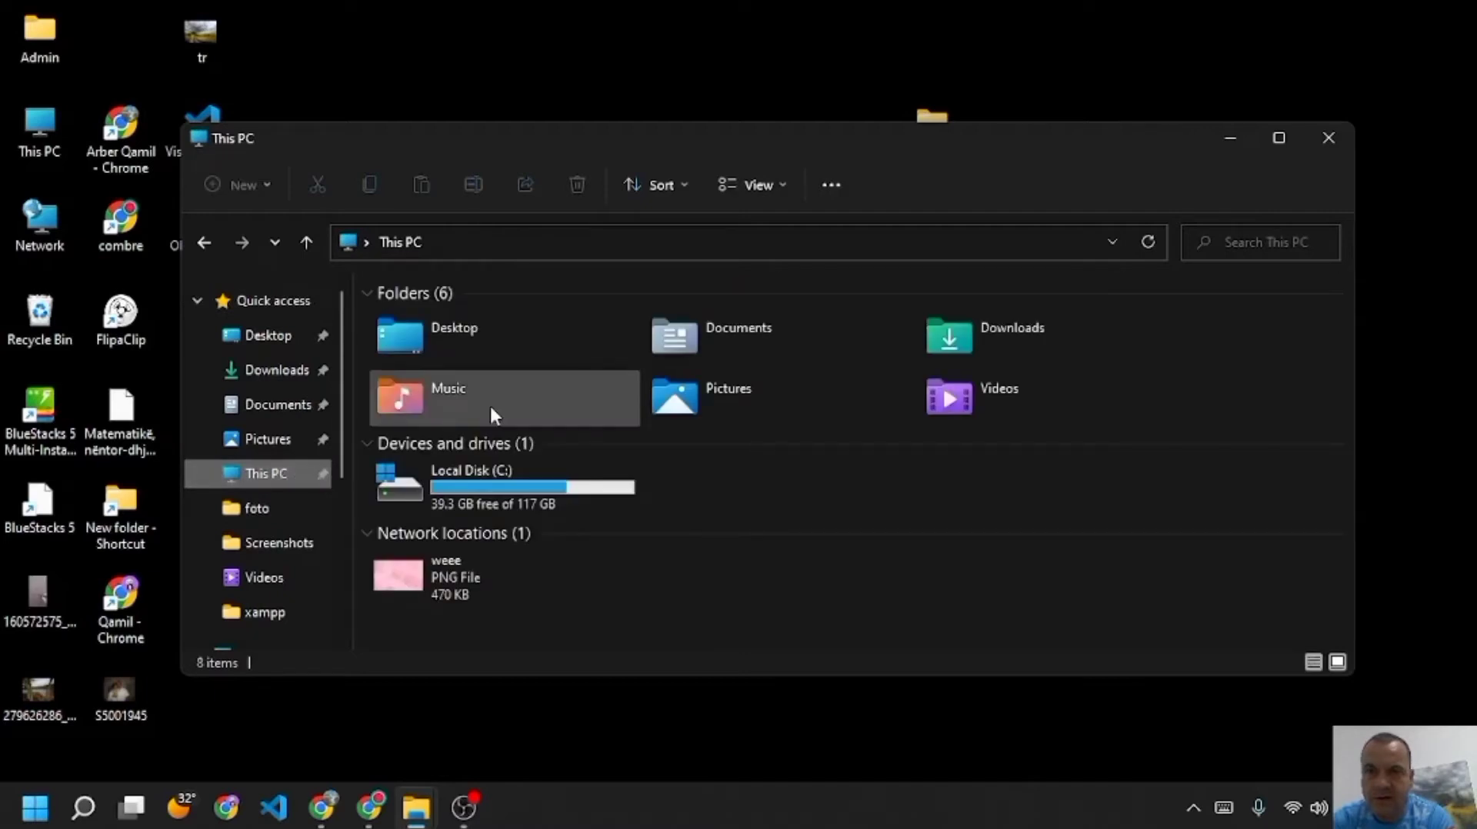
{"action": "double_click", "coordinate": [514, 489]}
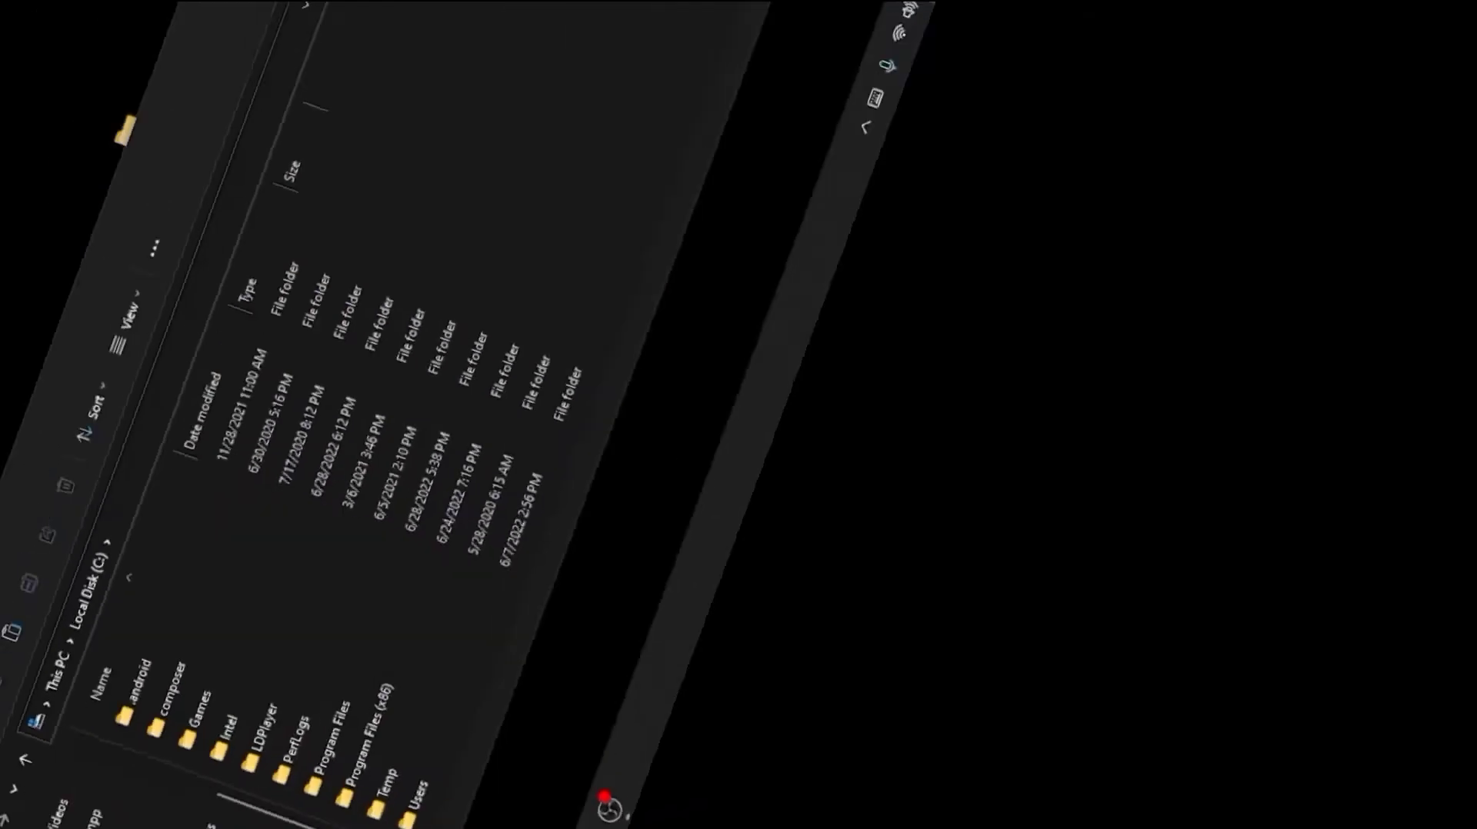
{"action": "left_click_drag", "start_coordinate": [1342, 366], "coordinate": [1342, 554]}
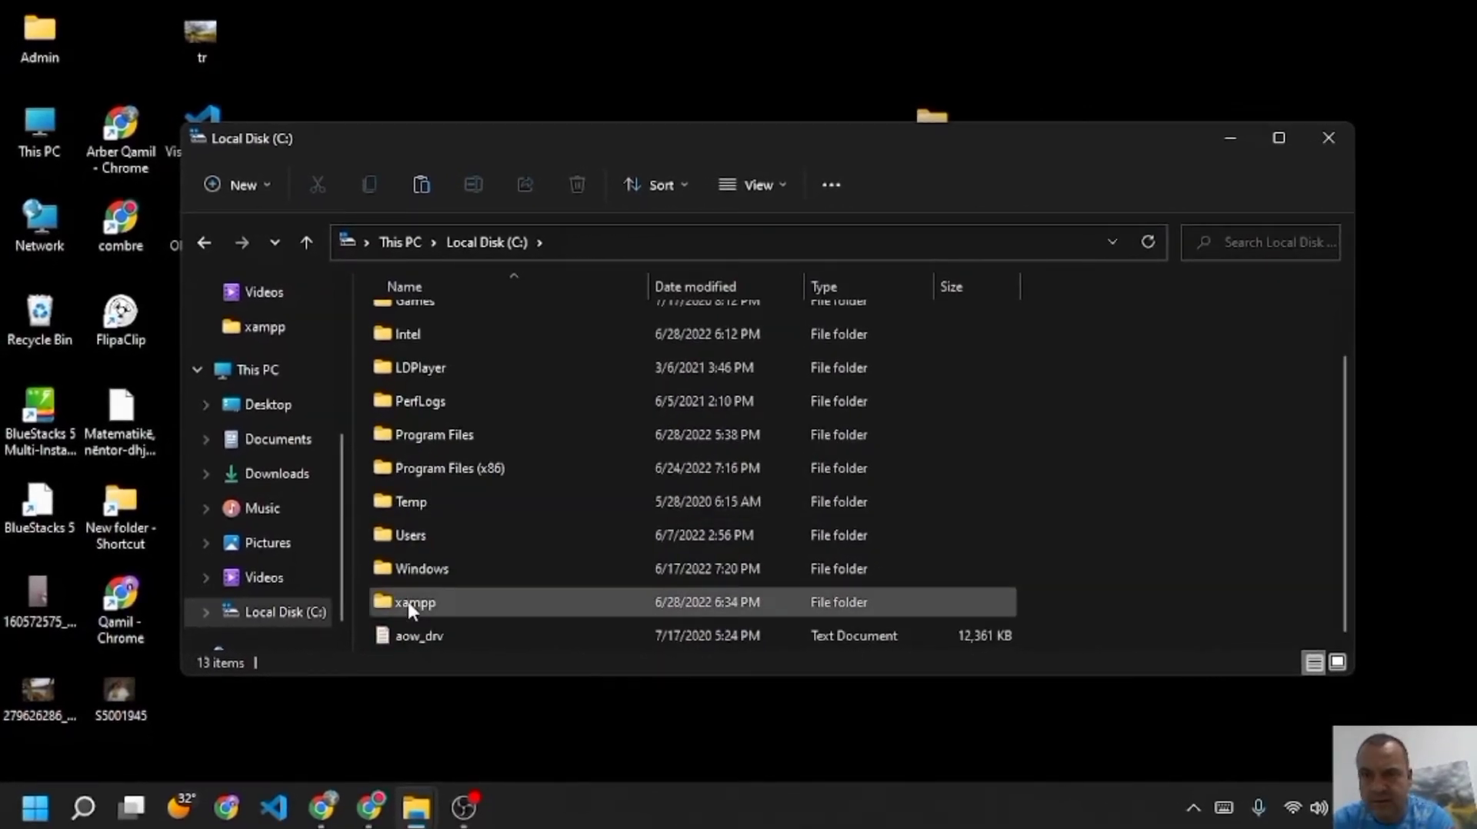
{"action": "double_click", "coordinate": [408, 604]}
{"action": "left_click", "coordinate": [432, 385]}
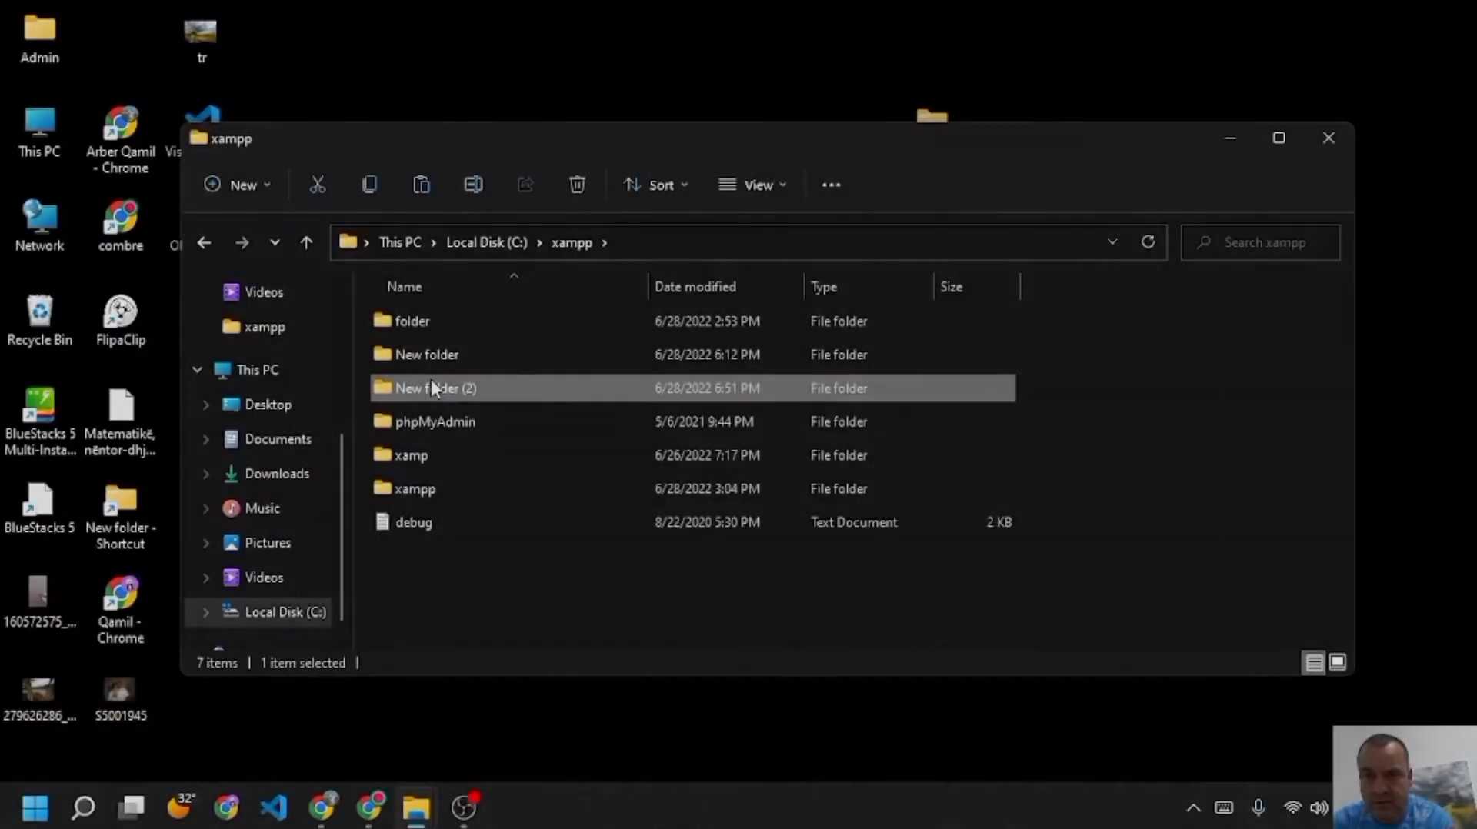
{"action": "double_click", "coordinate": [430, 380]}
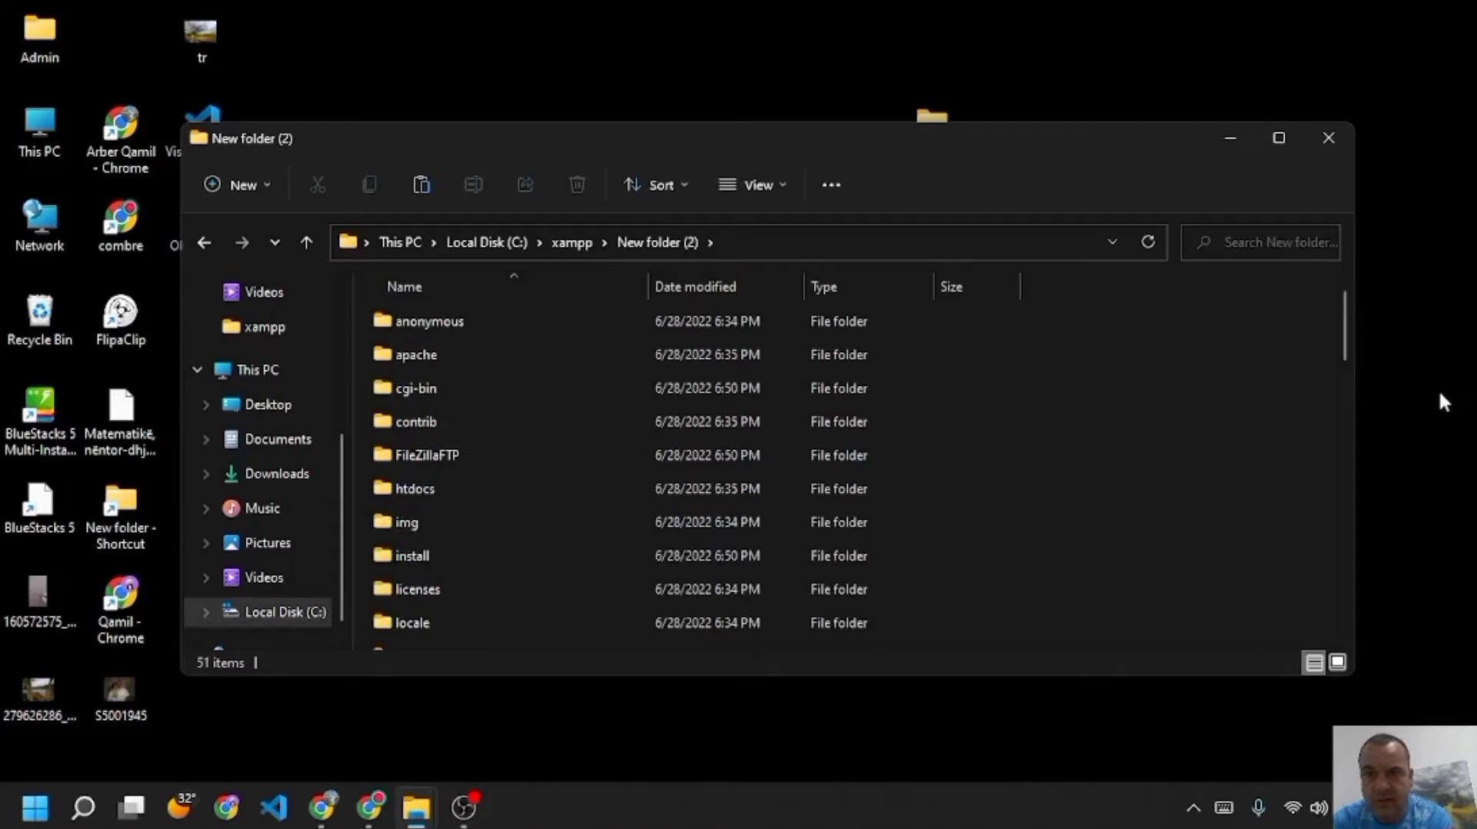
{"action": "mouse_move", "coordinate": [1346, 354]}
{"action": "left_mouse_down"}
{"action": "mouse_move", "coordinate": [1348, 485]}
{"action": "mouse_move", "coordinate": [1323, 369]}
{"action": "left_mouse_up"}
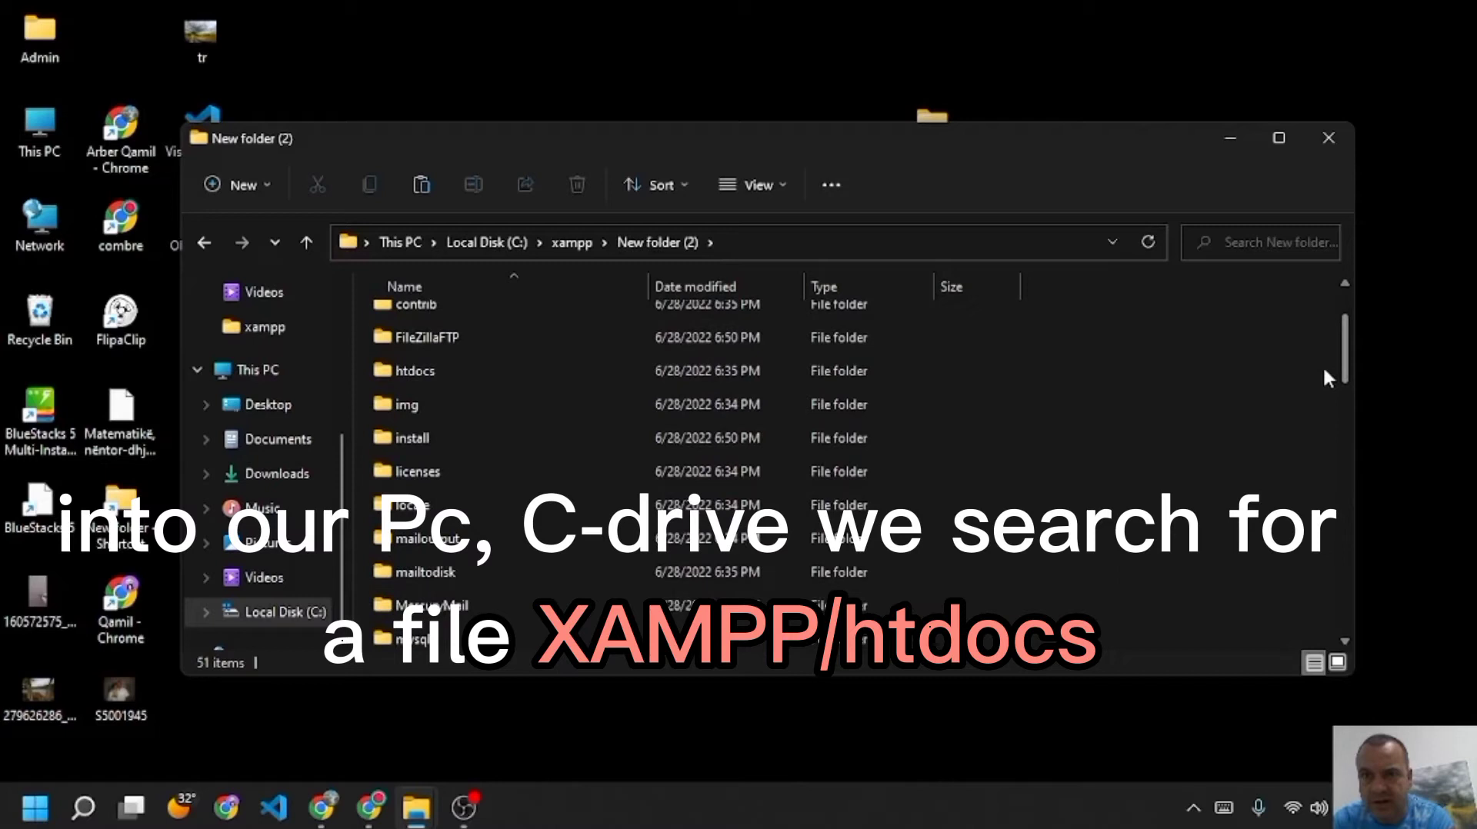
{"action": "double_click", "coordinate": [422, 373]}
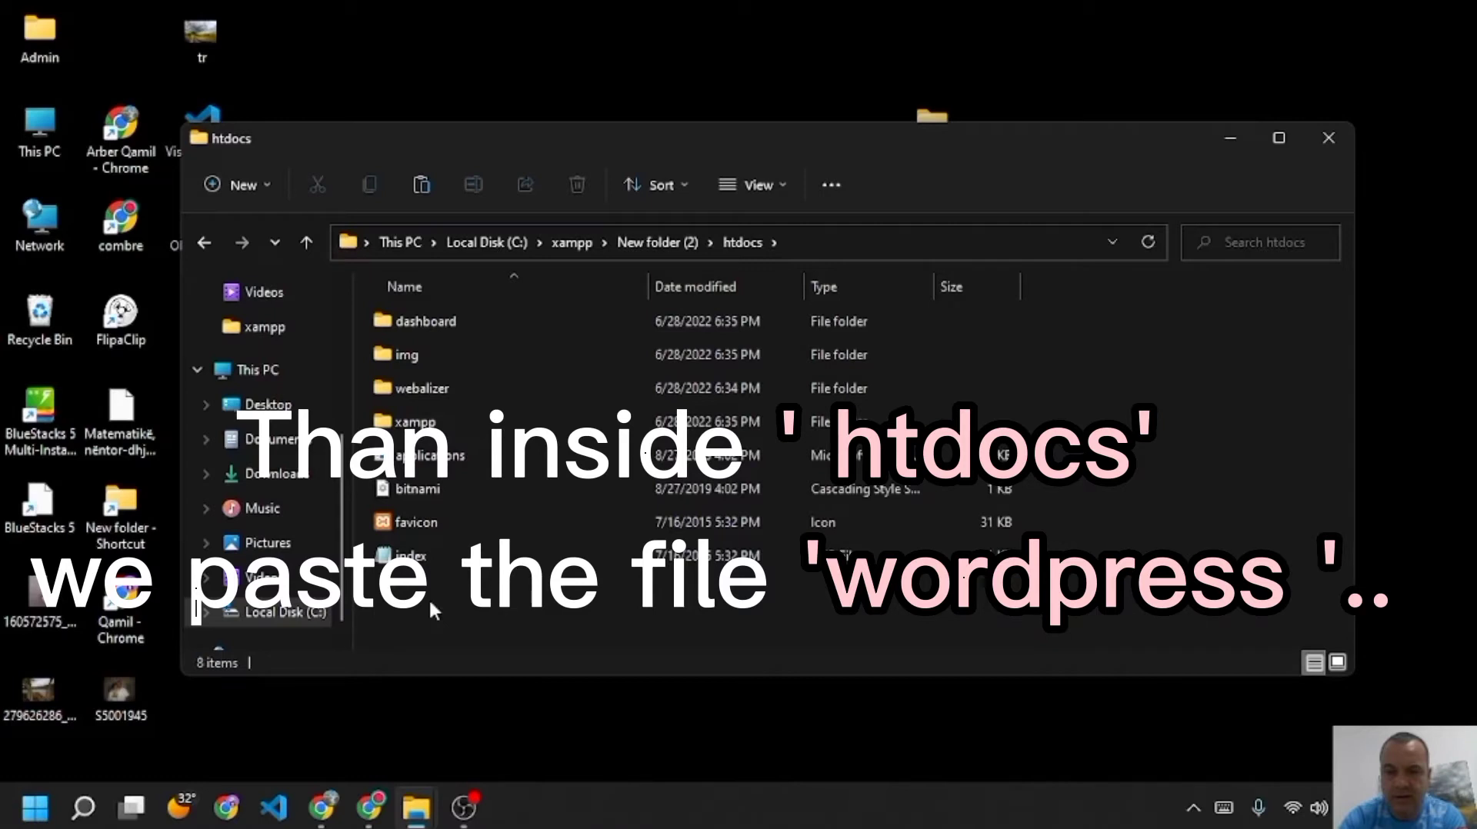
{"action": "key", "text": "ctrl+v"}
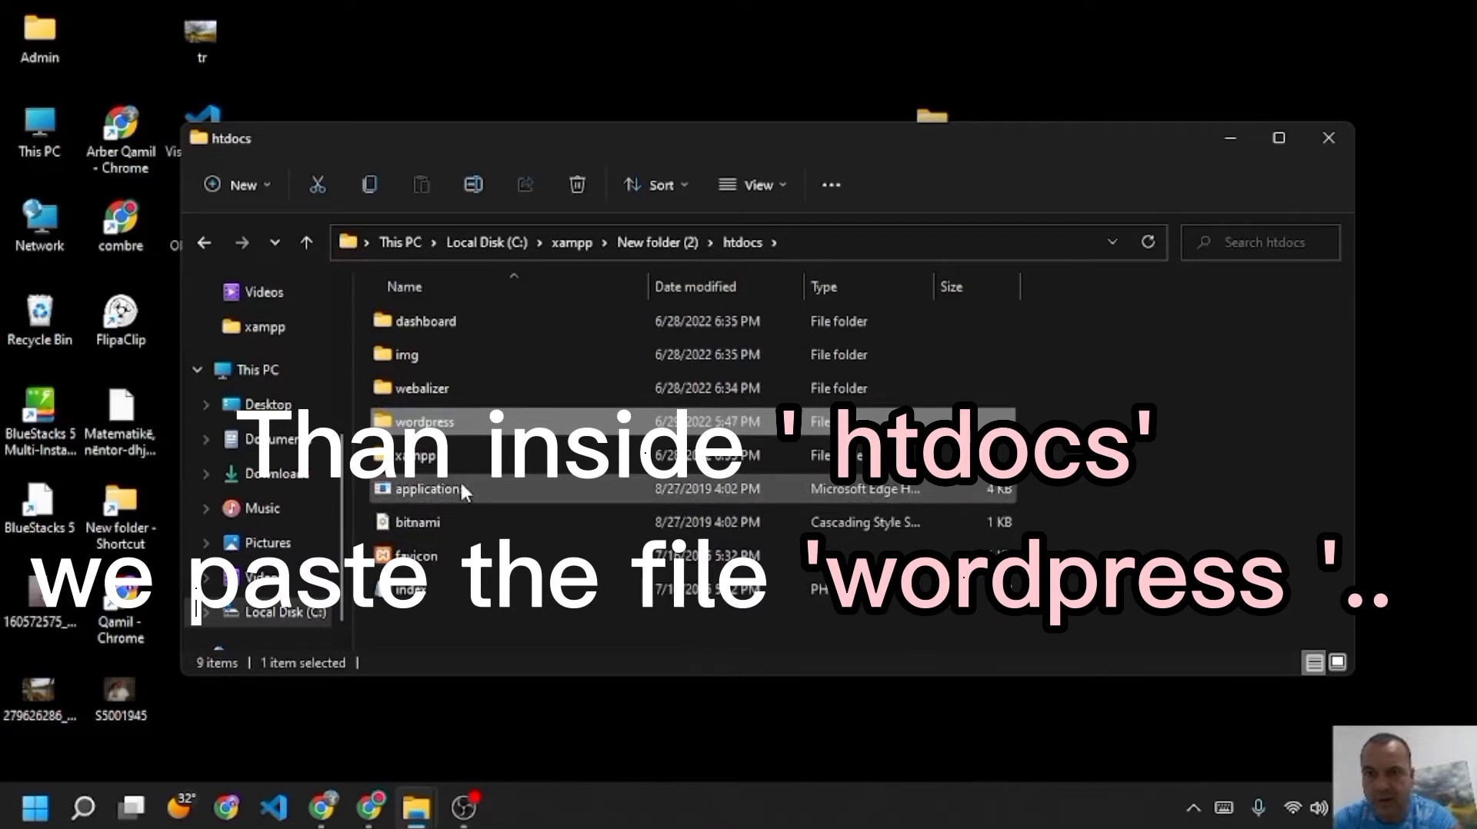
{"action": "key", "text": "F2"}
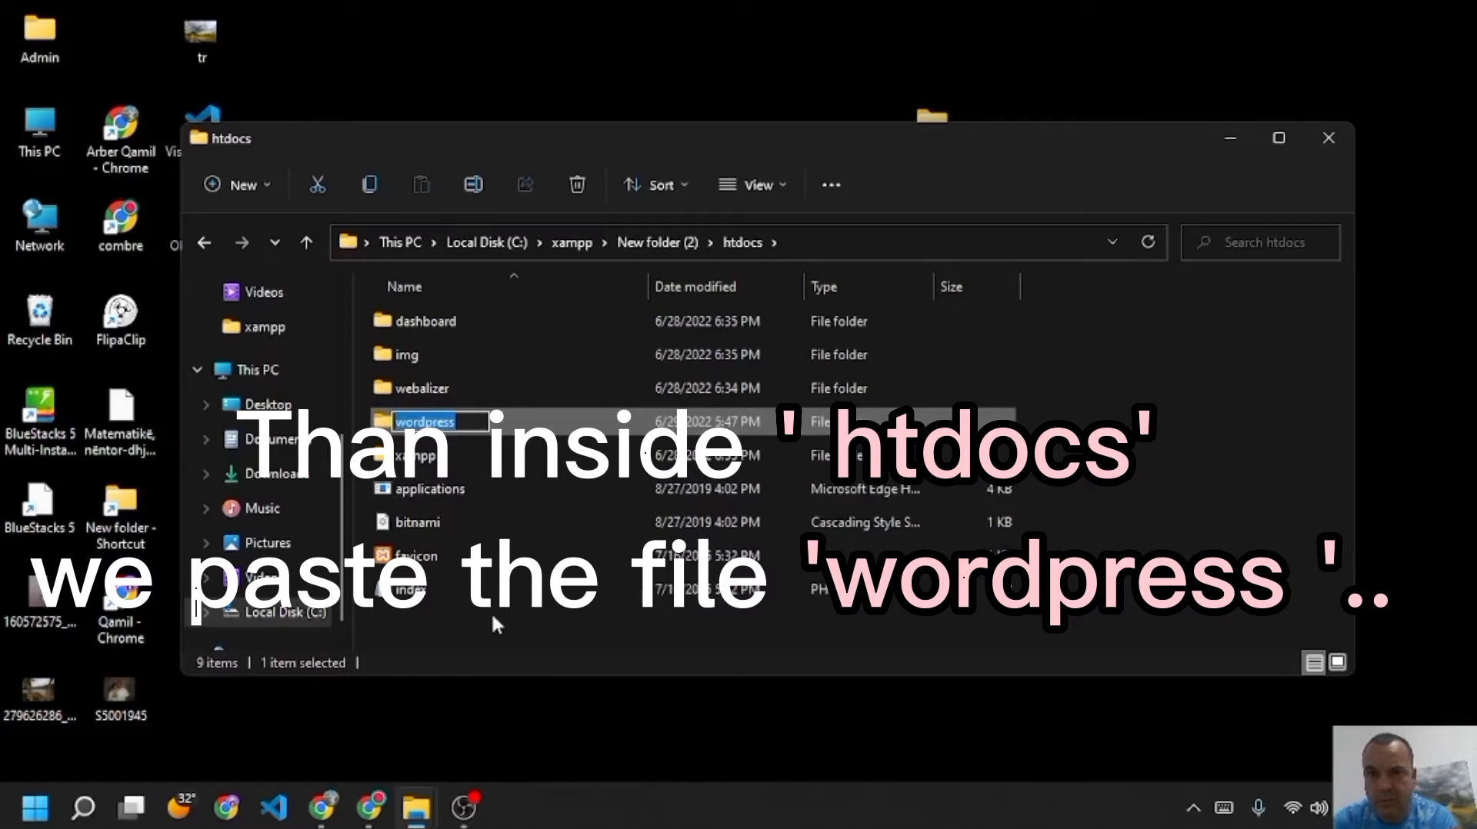
{"action": "left_click", "coordinate": [490, 611]}
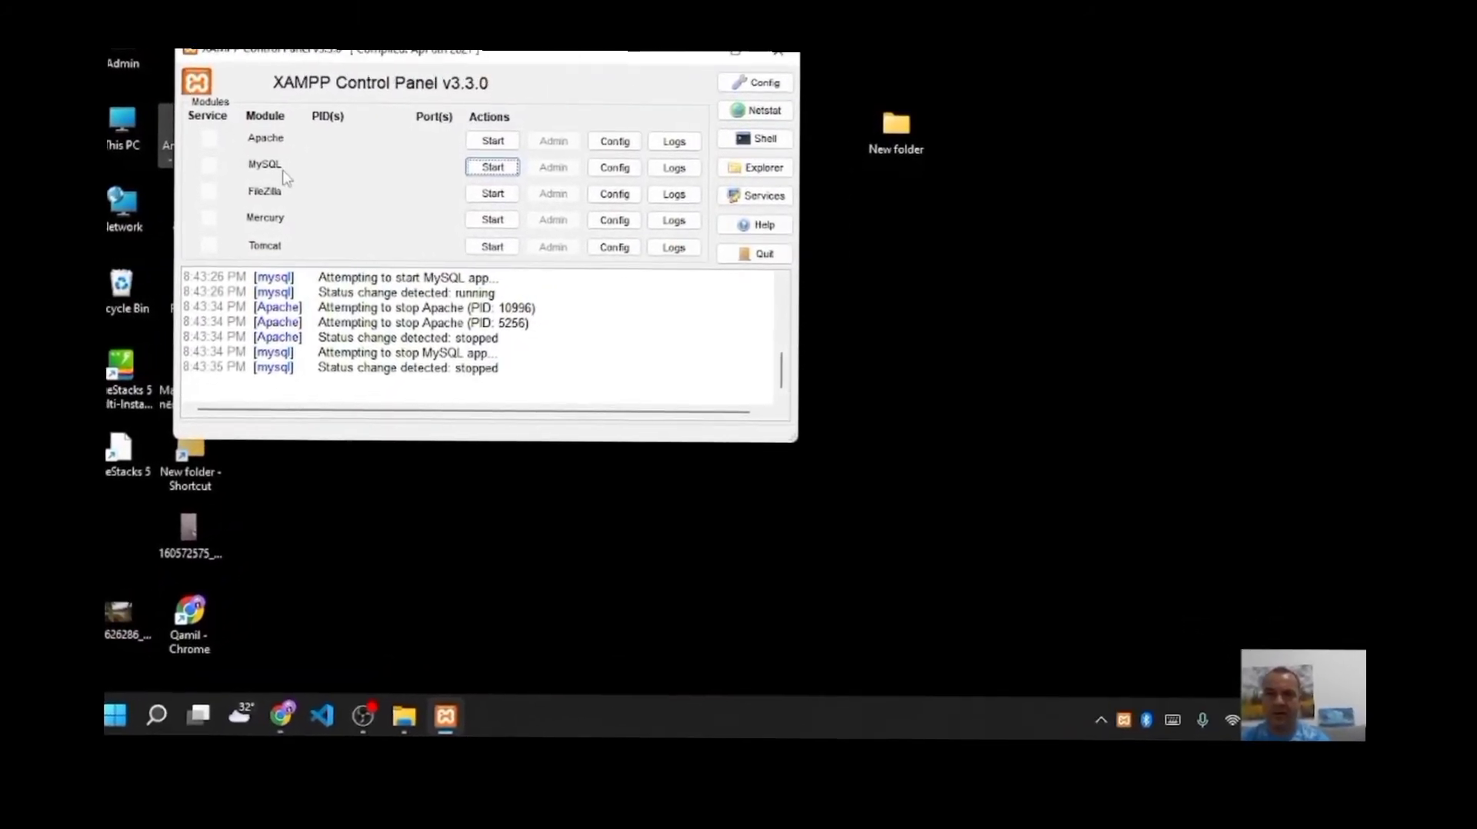
- Start Apache and MySQL, then open the localhost XAMPP dashboard from Apache's Admin
{"action": "left_click", "coordinate": [467, 124]}
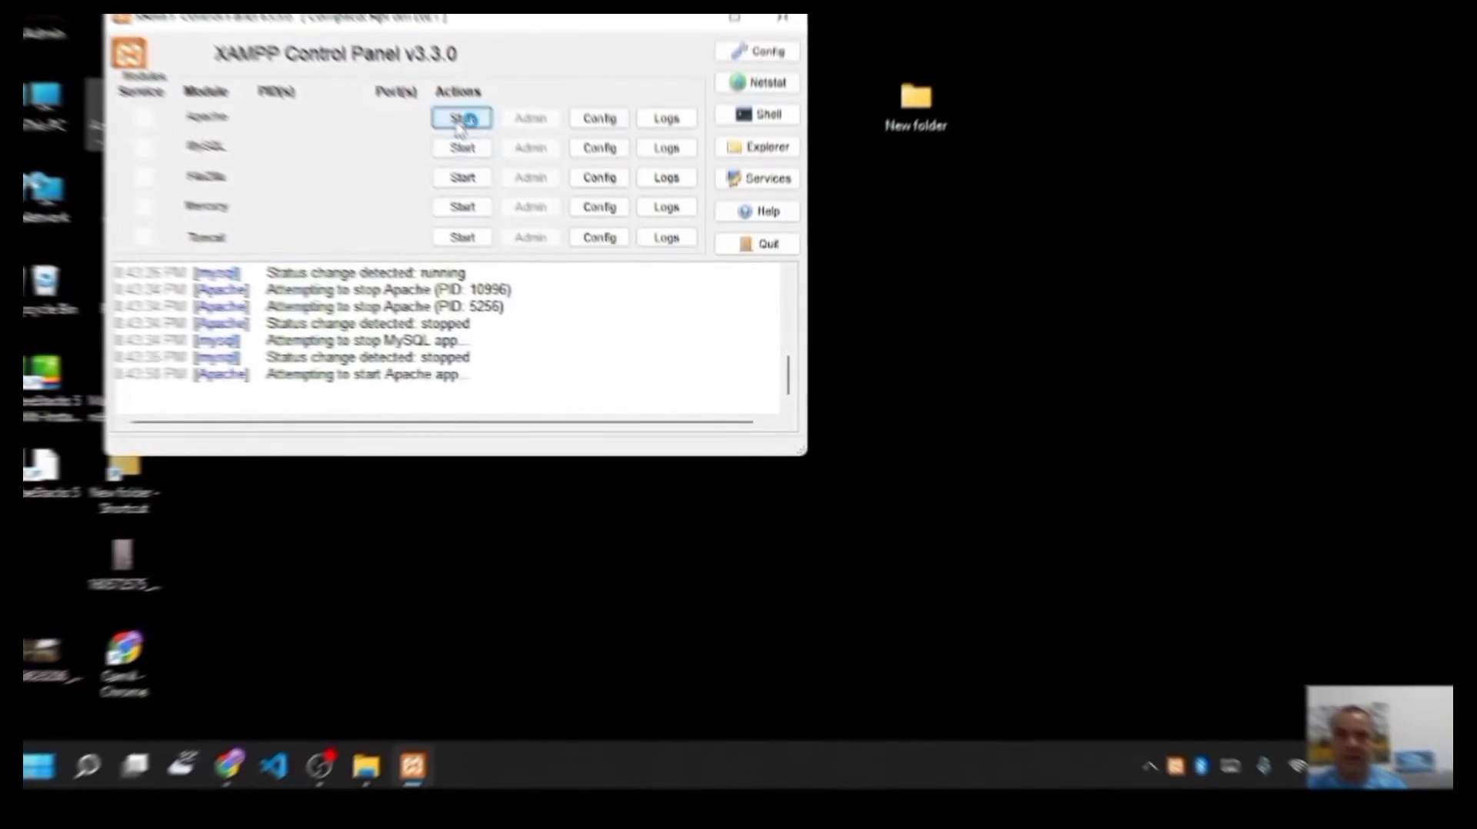
{"action": "left_click", "coordinate": [459, 145]}
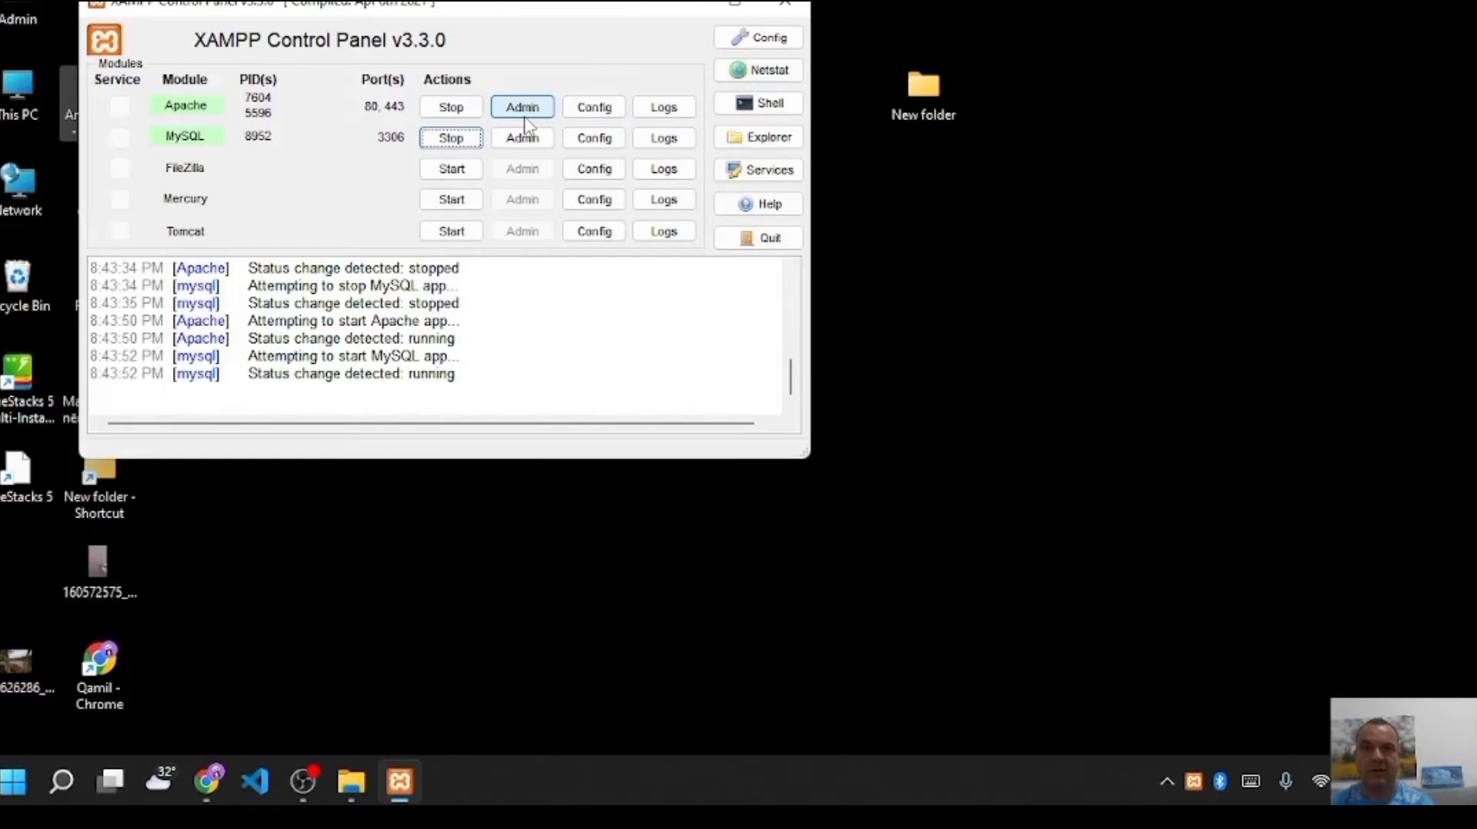
{"action": "left_click", "coordinate": [523, 115]}
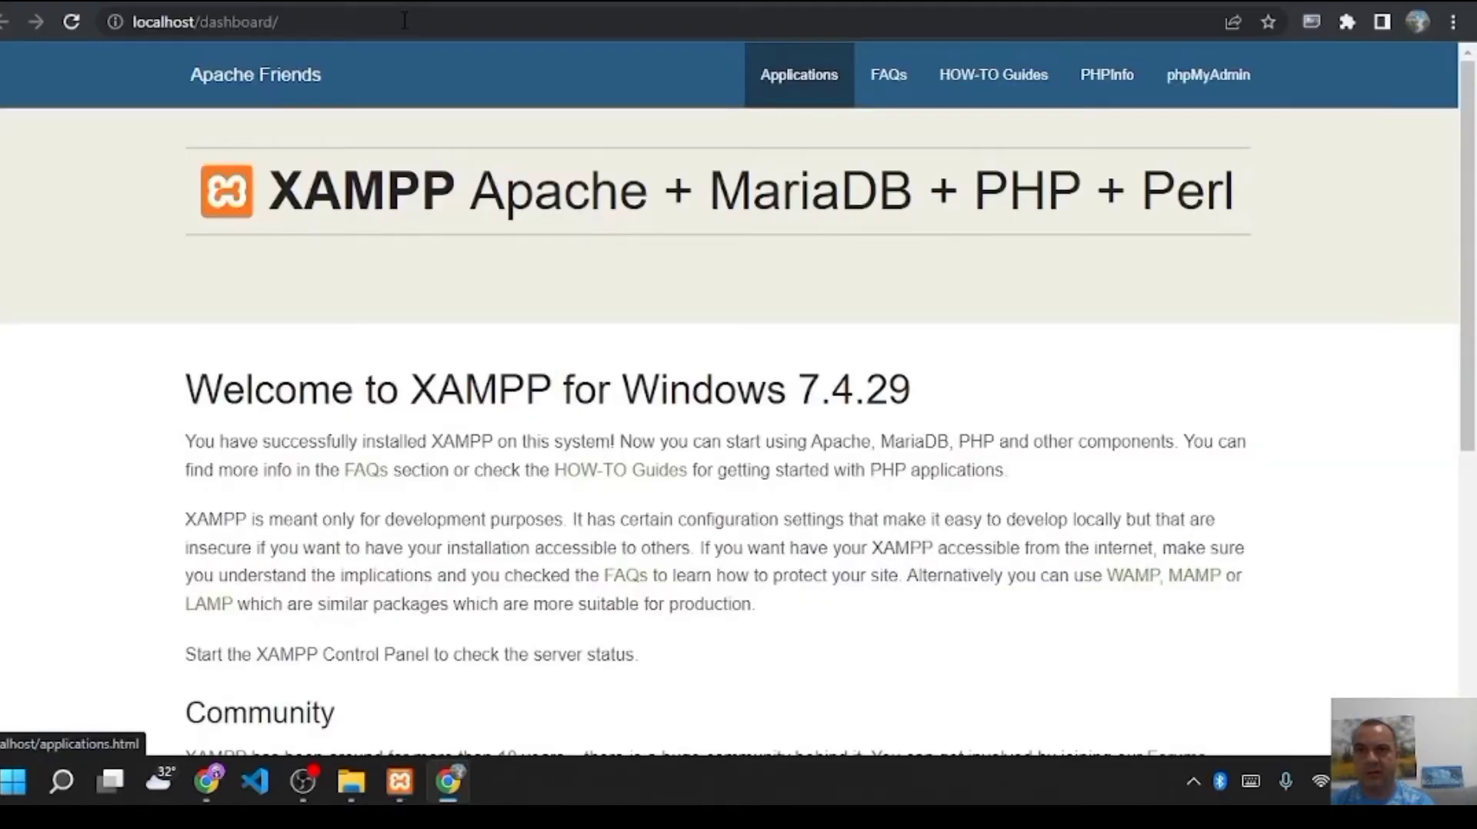
- Load localhost/wordpress in Chrome to reach the WordPress setup language page
{"action": "left_click", "coordinate": [329, 22]}
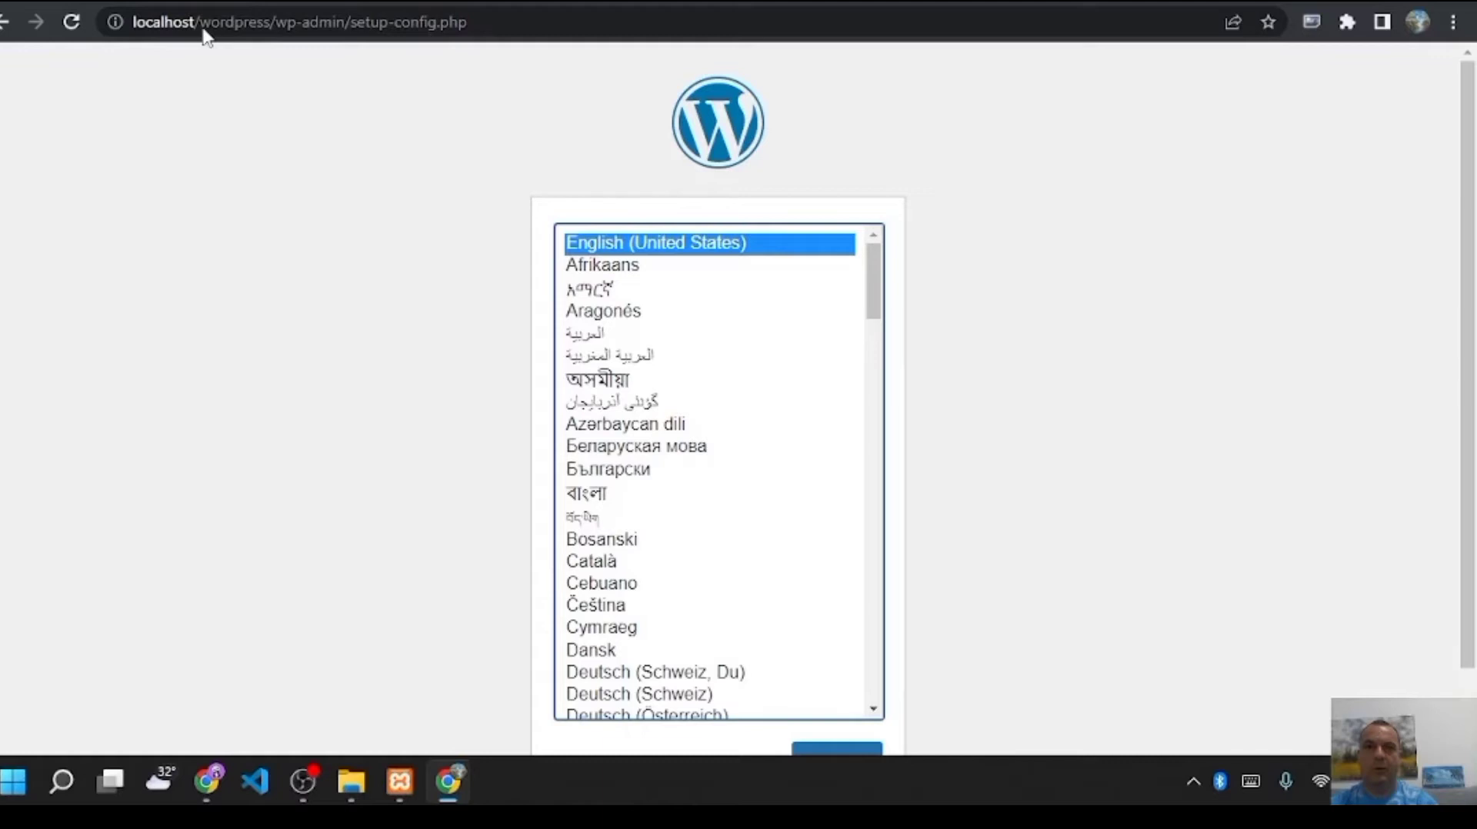
- Continue WordPress setup in English (United States), then bring the XAMPP Control Panel to the front
{"action": "scroll", "coordinate": [1127, 250], "scroll_direction": "down", "scroll_amount": 1}
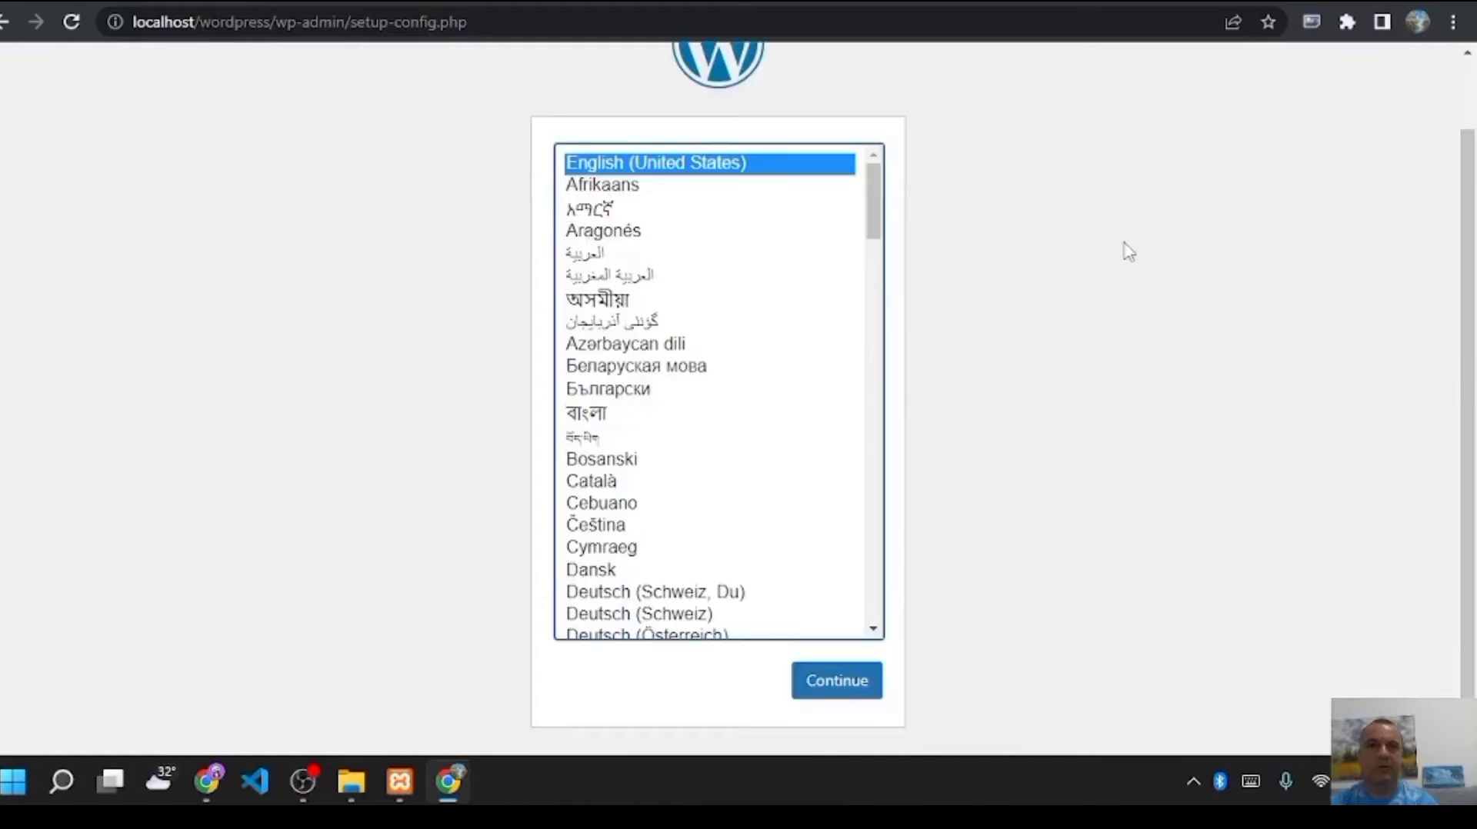
{"action": "mouse_move", "coordinate": [293, 785]}
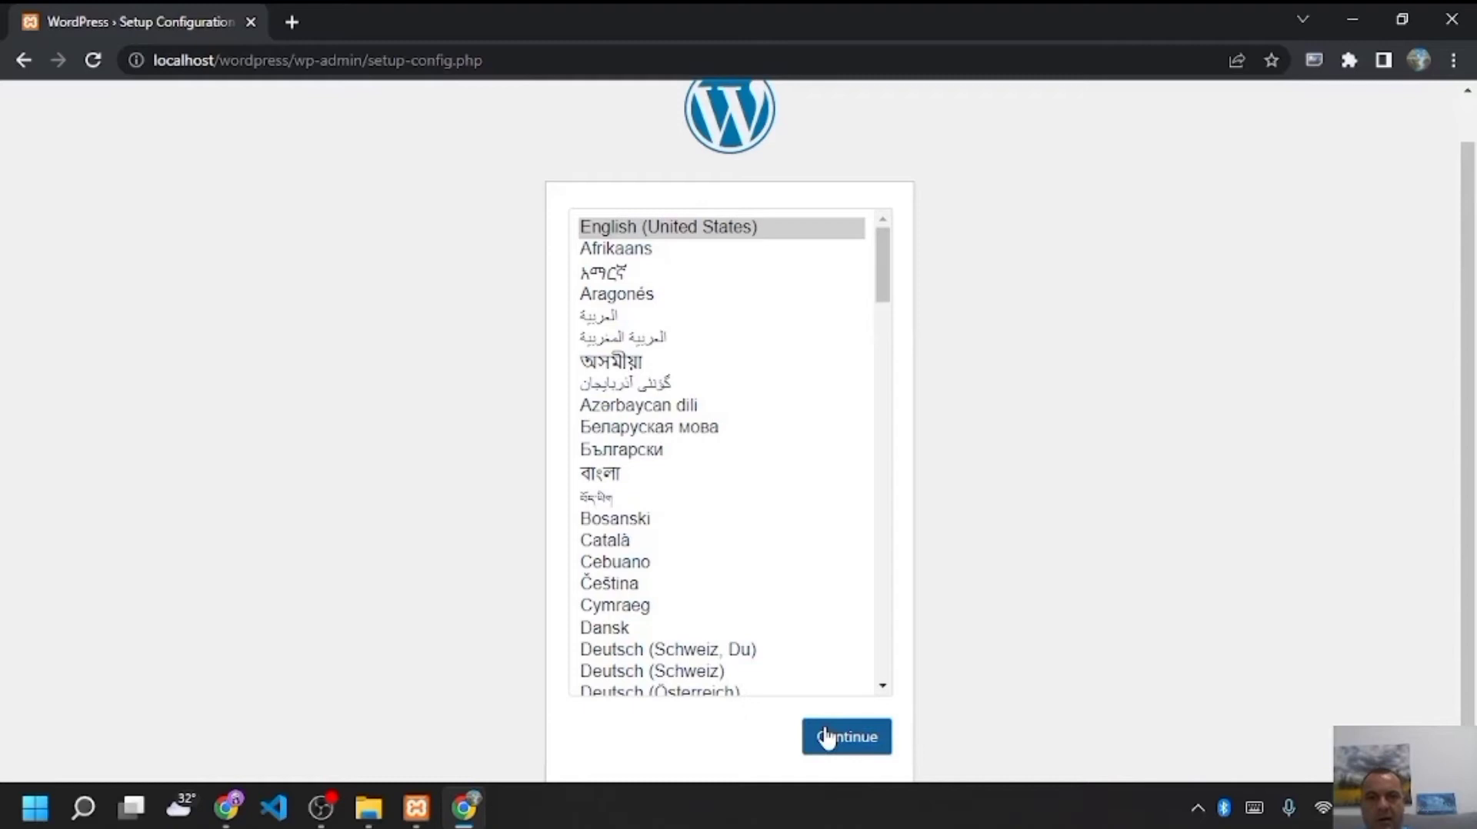
{"action": "left_click", "coordinate": [826, 737]}
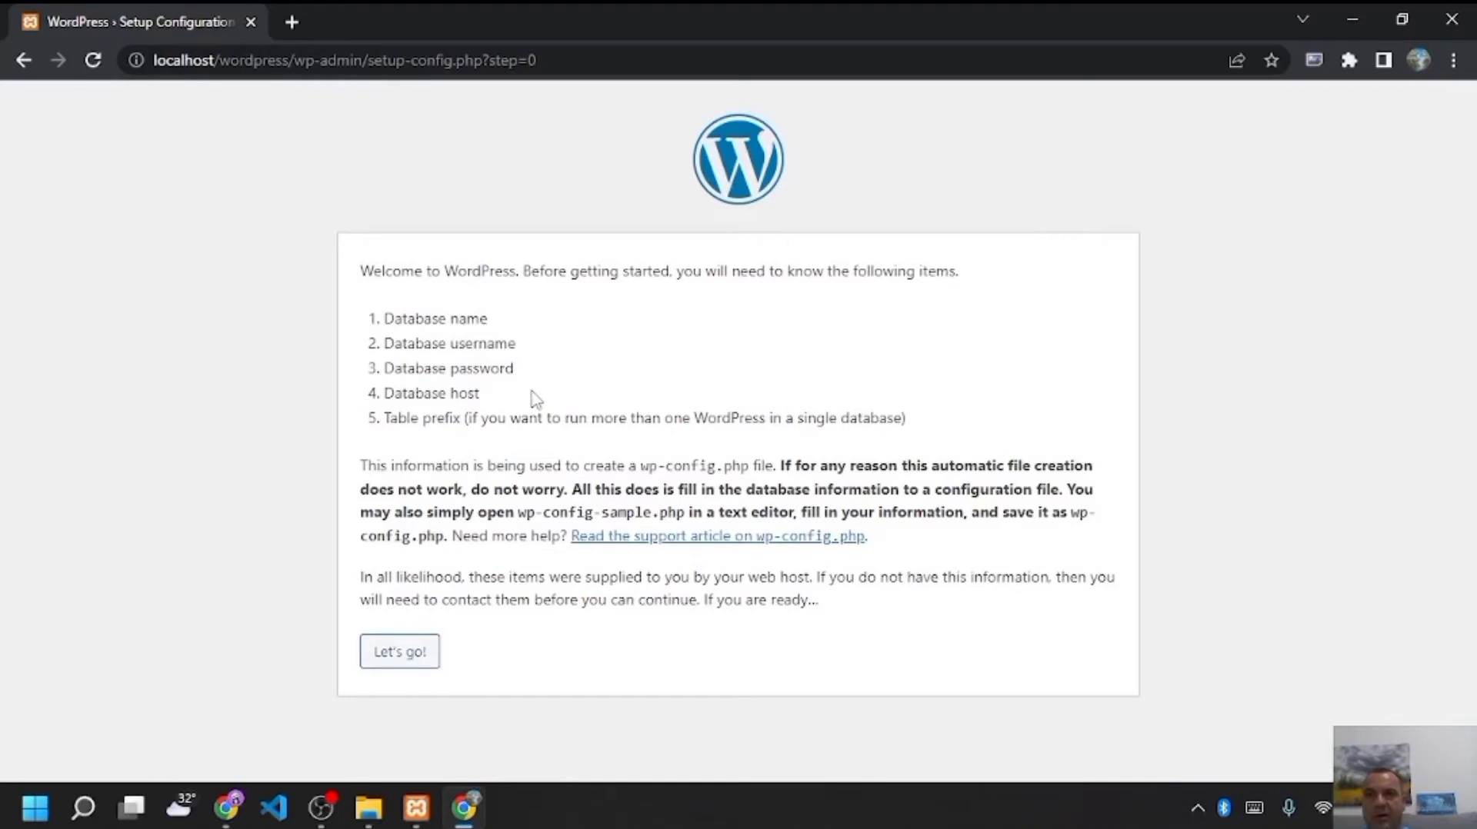
{"action": "mouse_move", "coordinate": [416, 808]}
{"action": "left_click", "coordinate": [427, 726]}
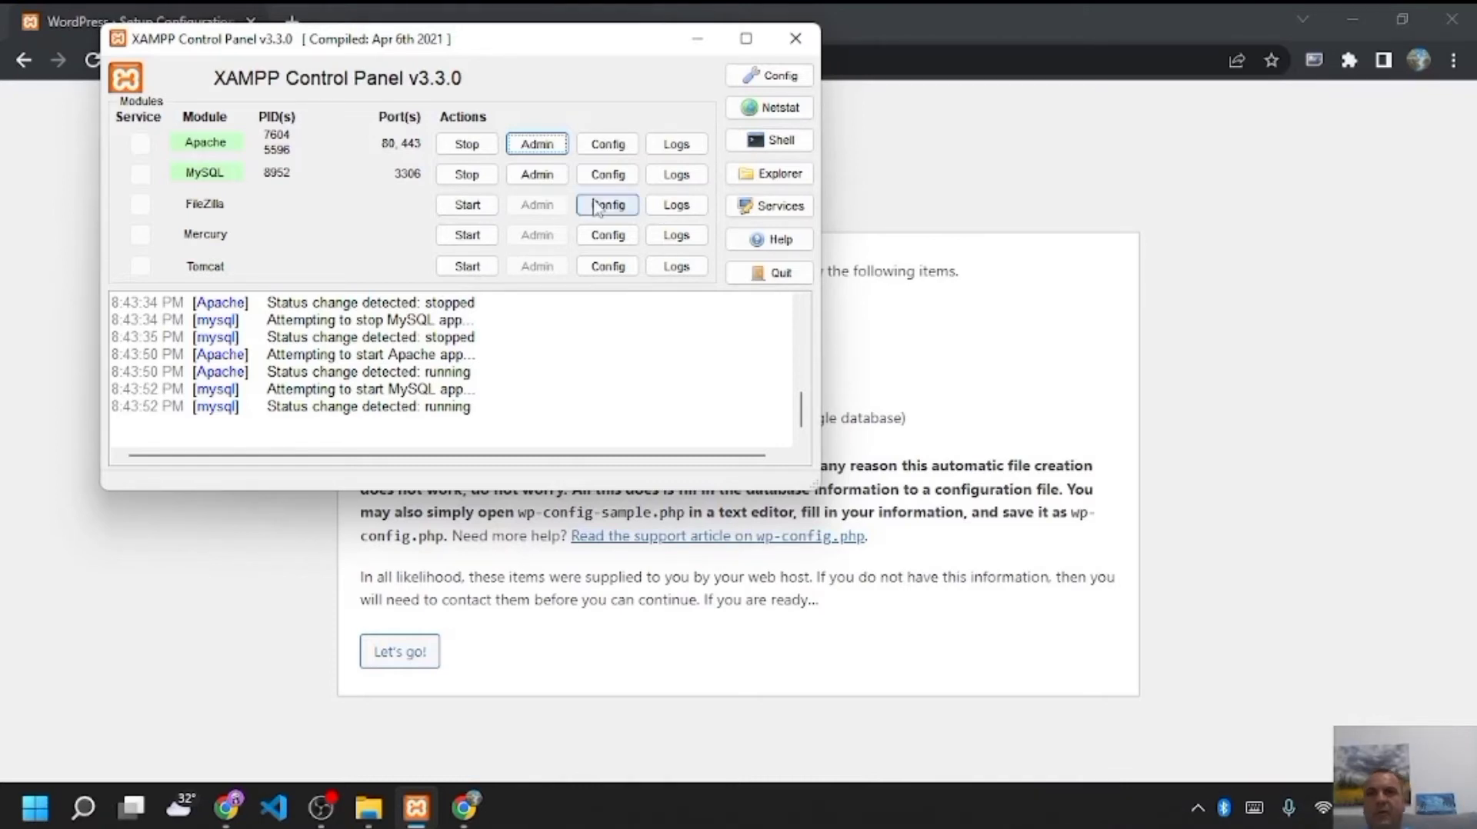
- Move the XAMPP window aside, open MySQL's phpMyAdmin, and start creating a new database
{"action": "left_click_drag", "start_coordinate": [626, 44], "coordinate": [668, 86]}
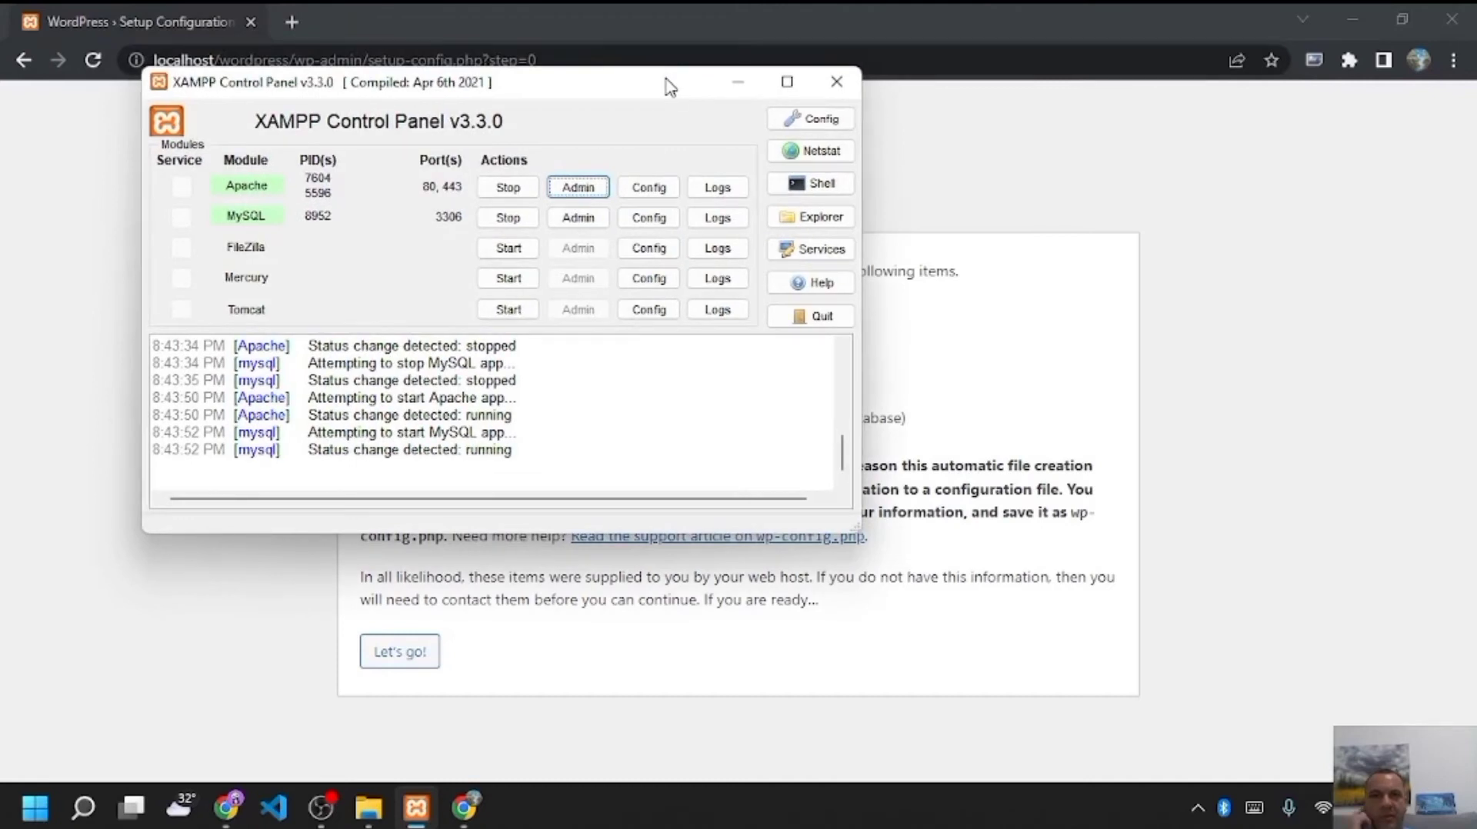
{"action": "left_click", "coordinate": [579, 218]}
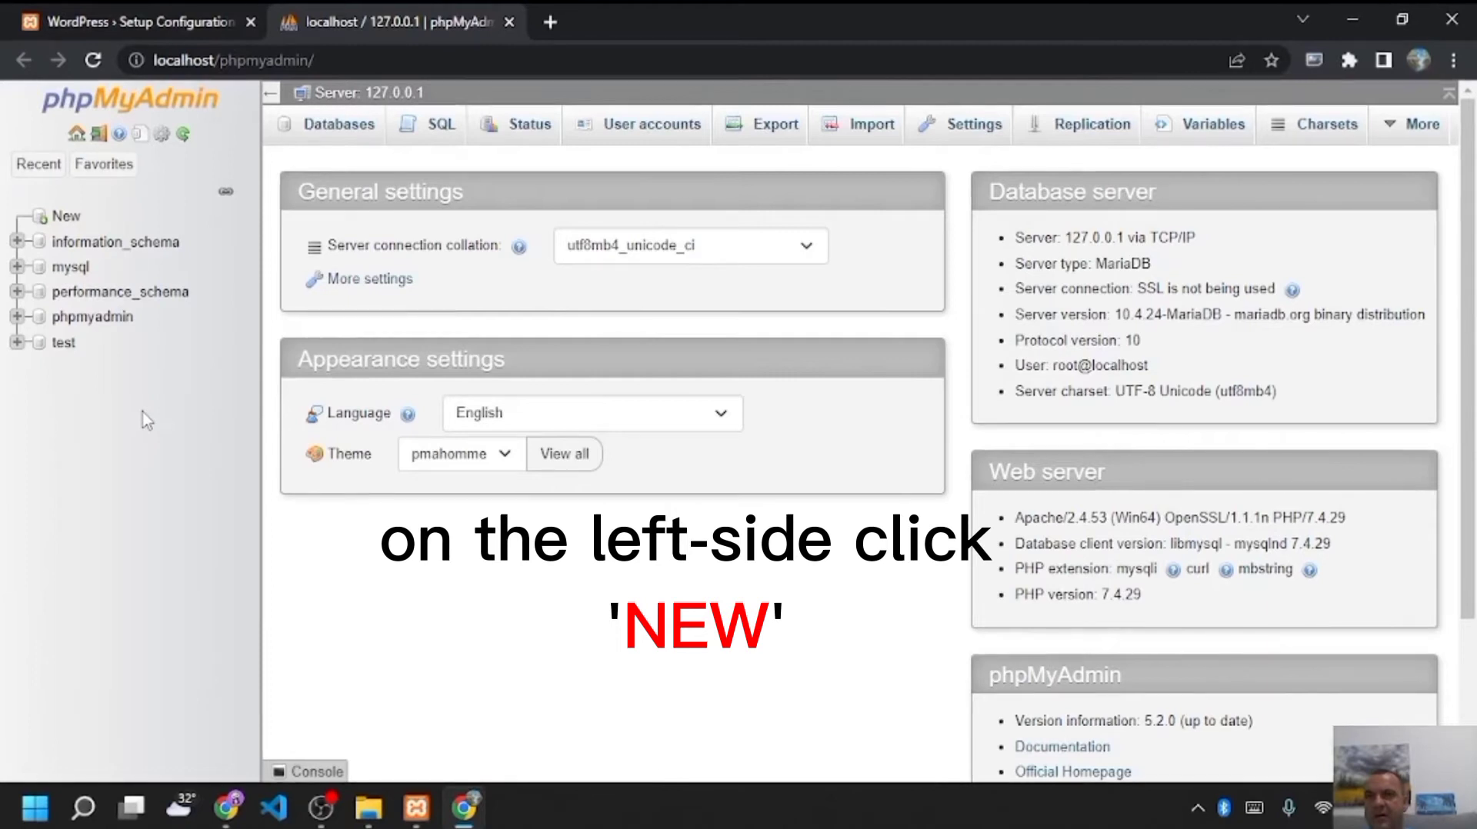
{"action": "left_click", "coordinate": [68, 218]}
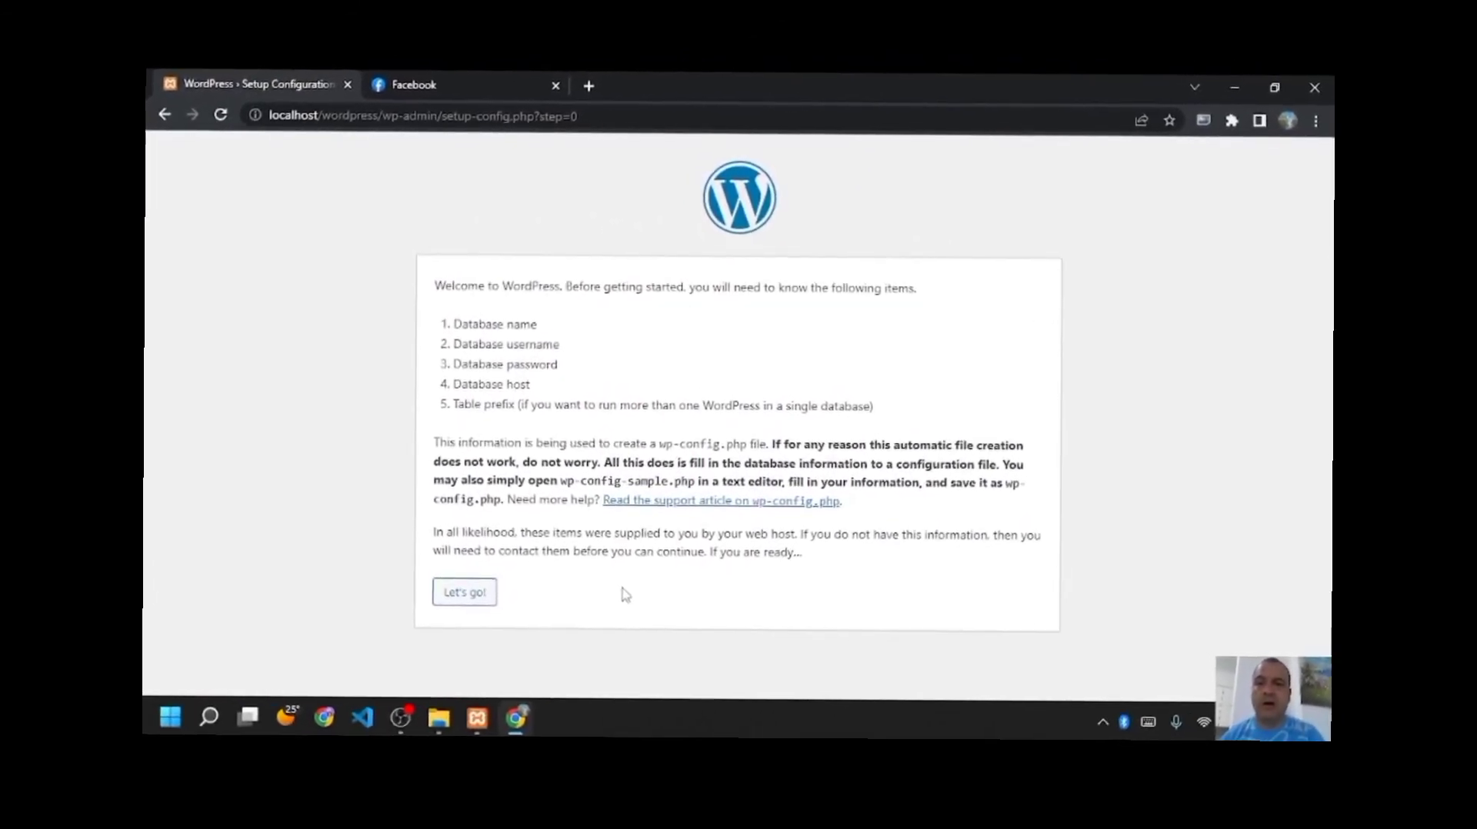
- Submit database 'wordpress', username root, an empty password, host localhost and prefix wp_
{"action": "left_click", "coordinate": [439, 640]}
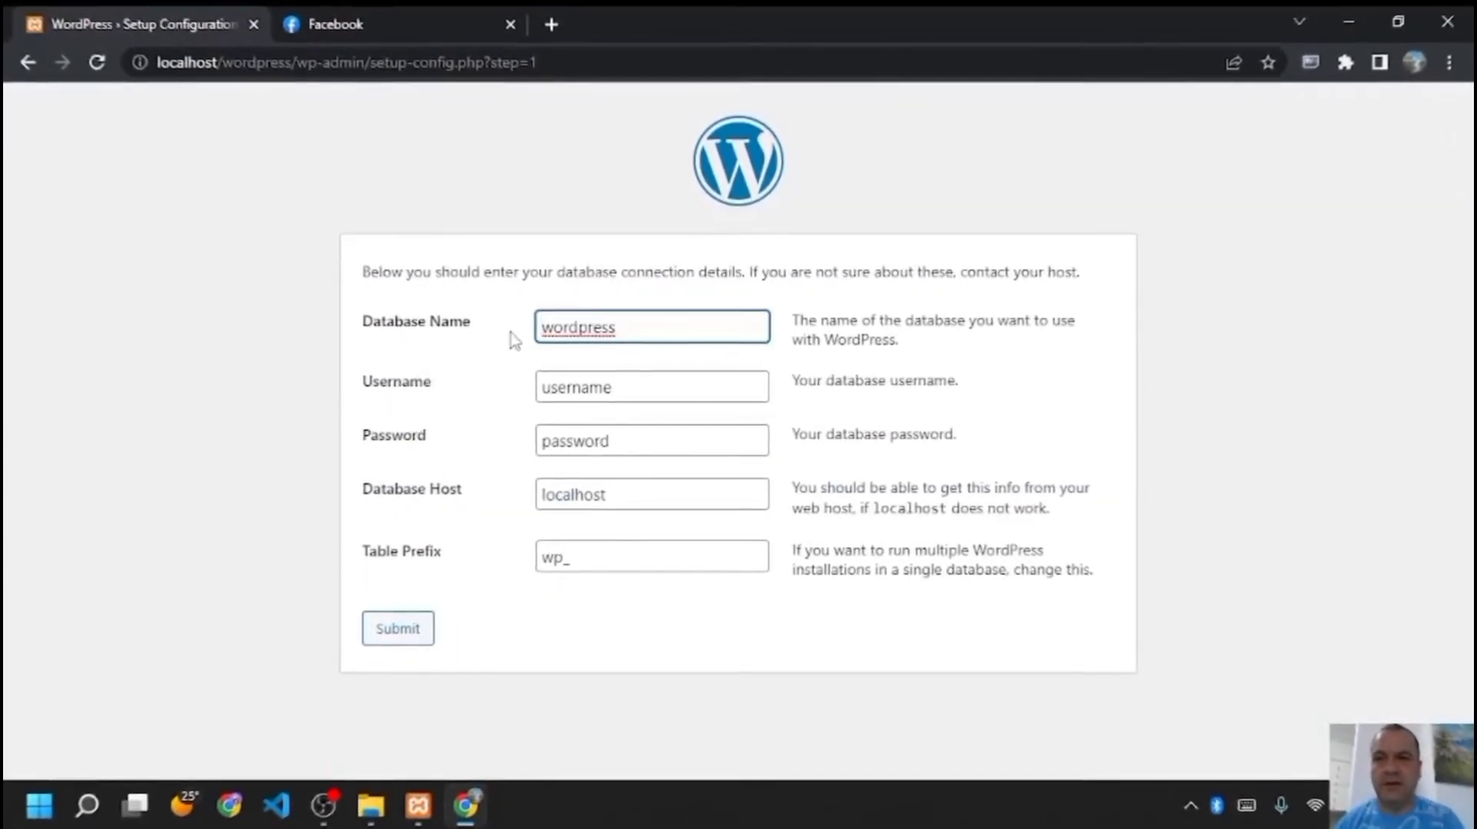
{"action": "left_click", "coordinate": [592, 384]}
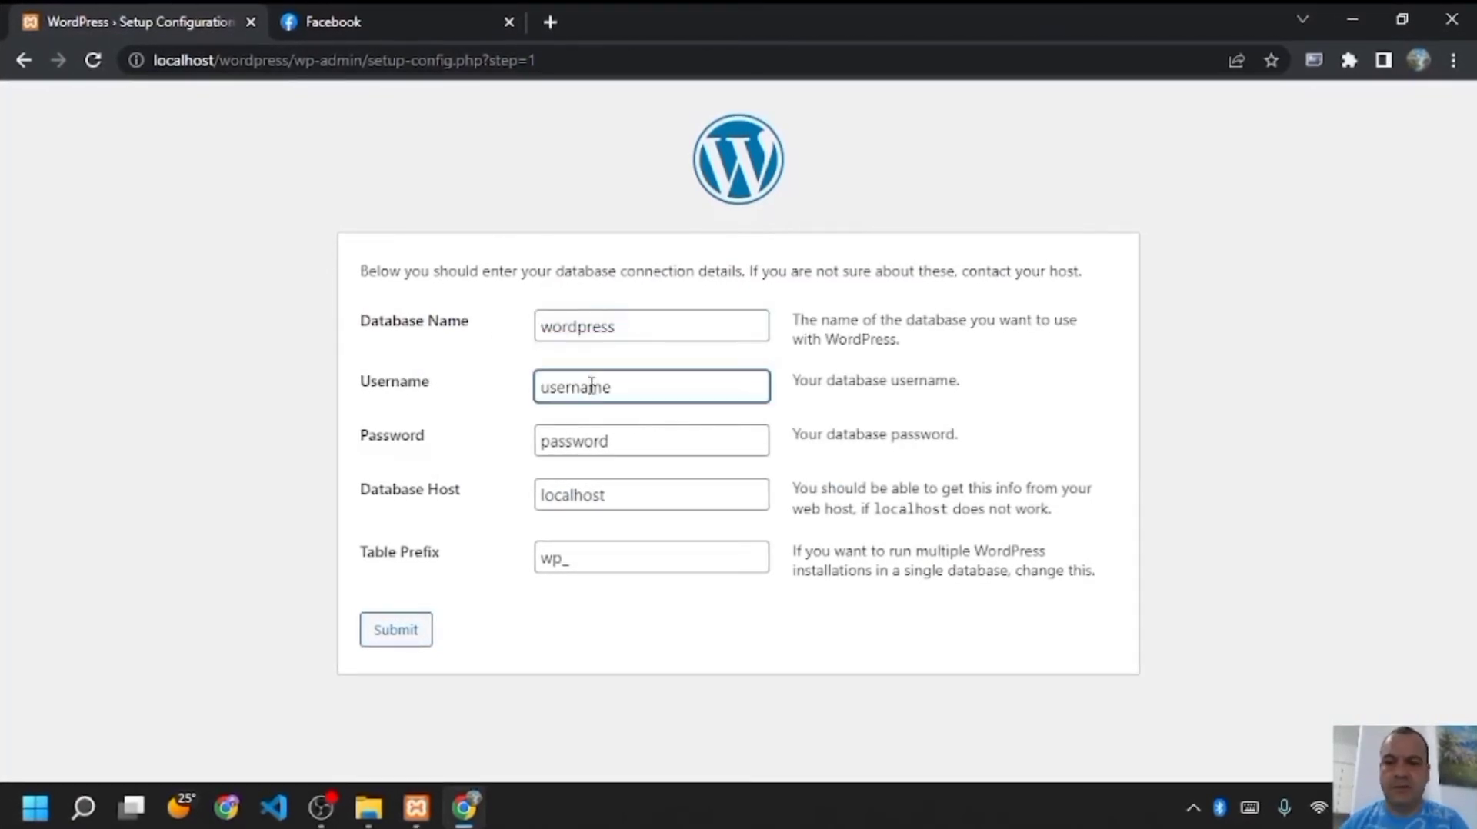
{"action": "left_click_drag", "start_coordinate": [632, 392], "coordinate": [538, 391]}
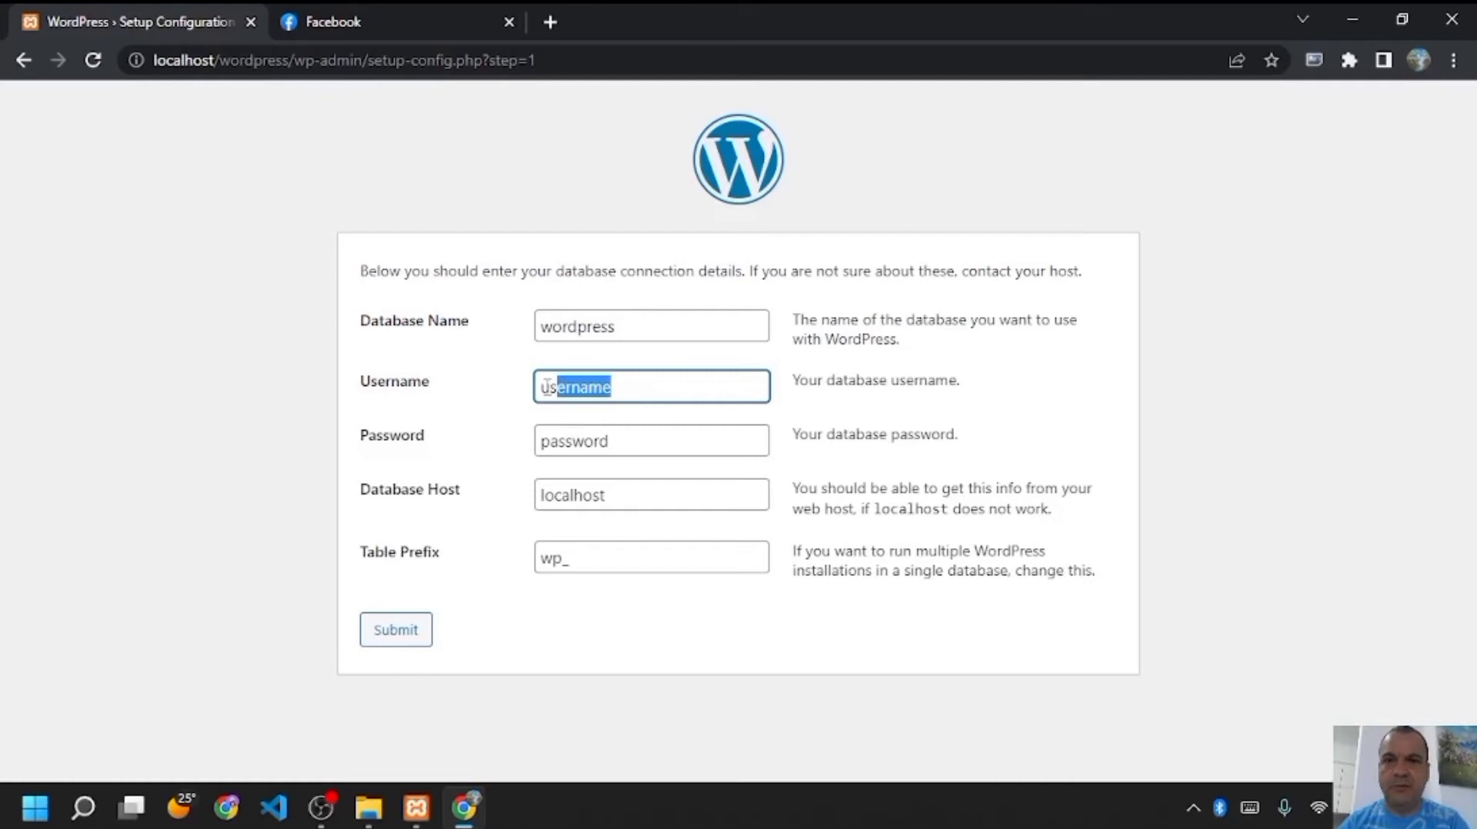
{"action": "type", "text": "ruut"}
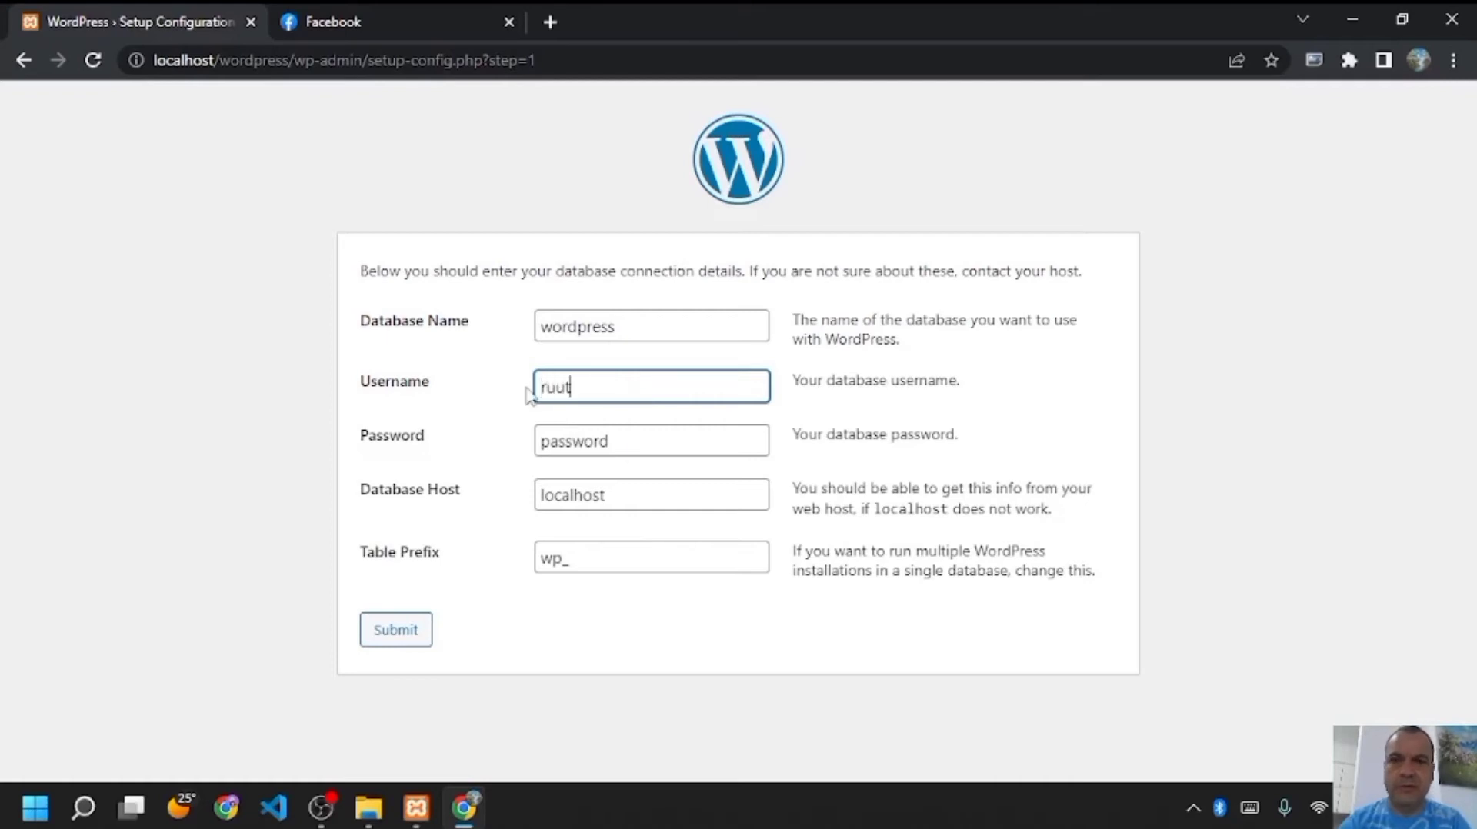
{"action": "key", "text": "BackSpace"}
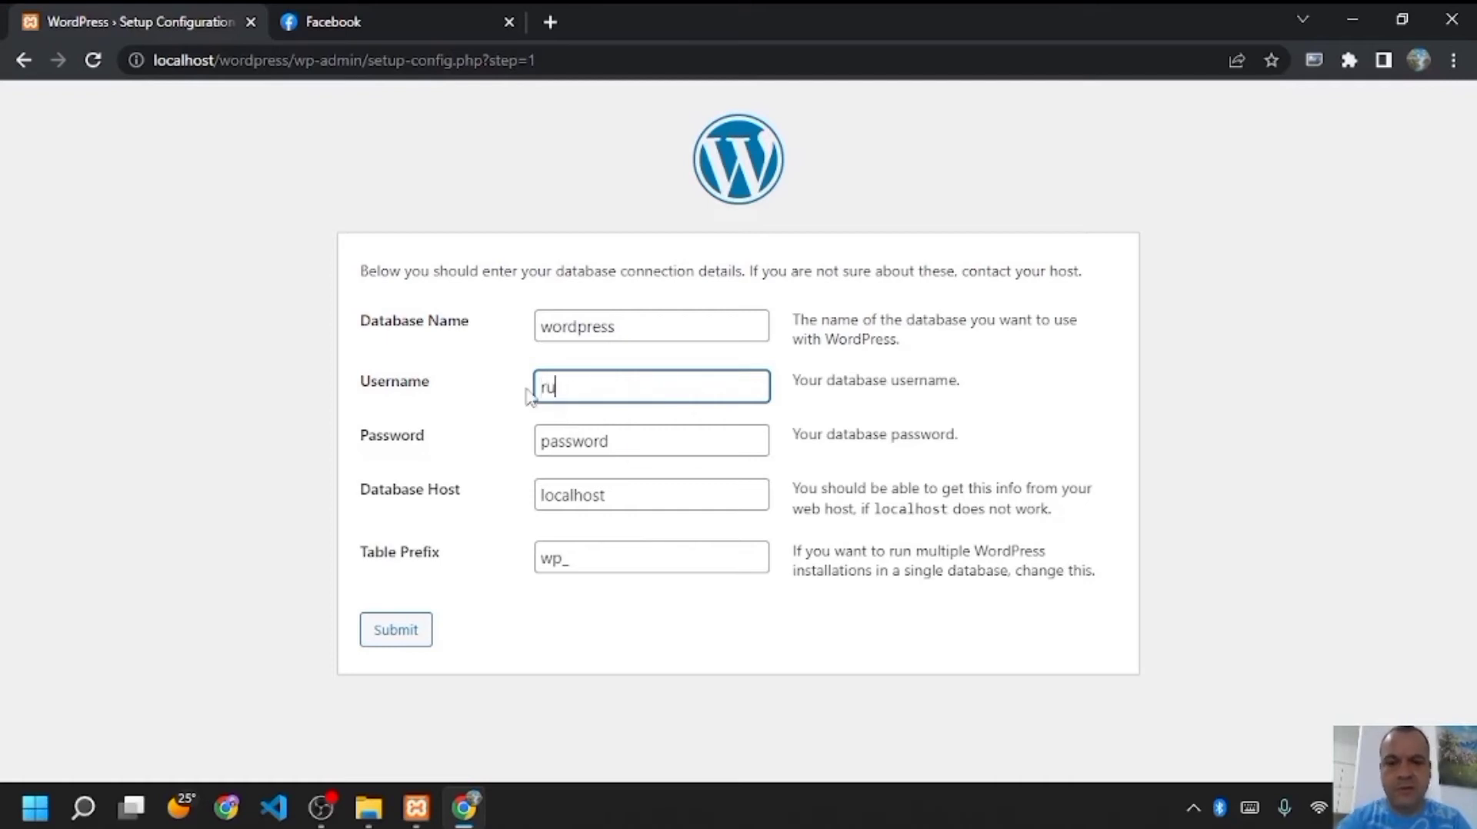
{"action": "key", "text": "BackSpace"}
{"action": "type", "text": "oot"}
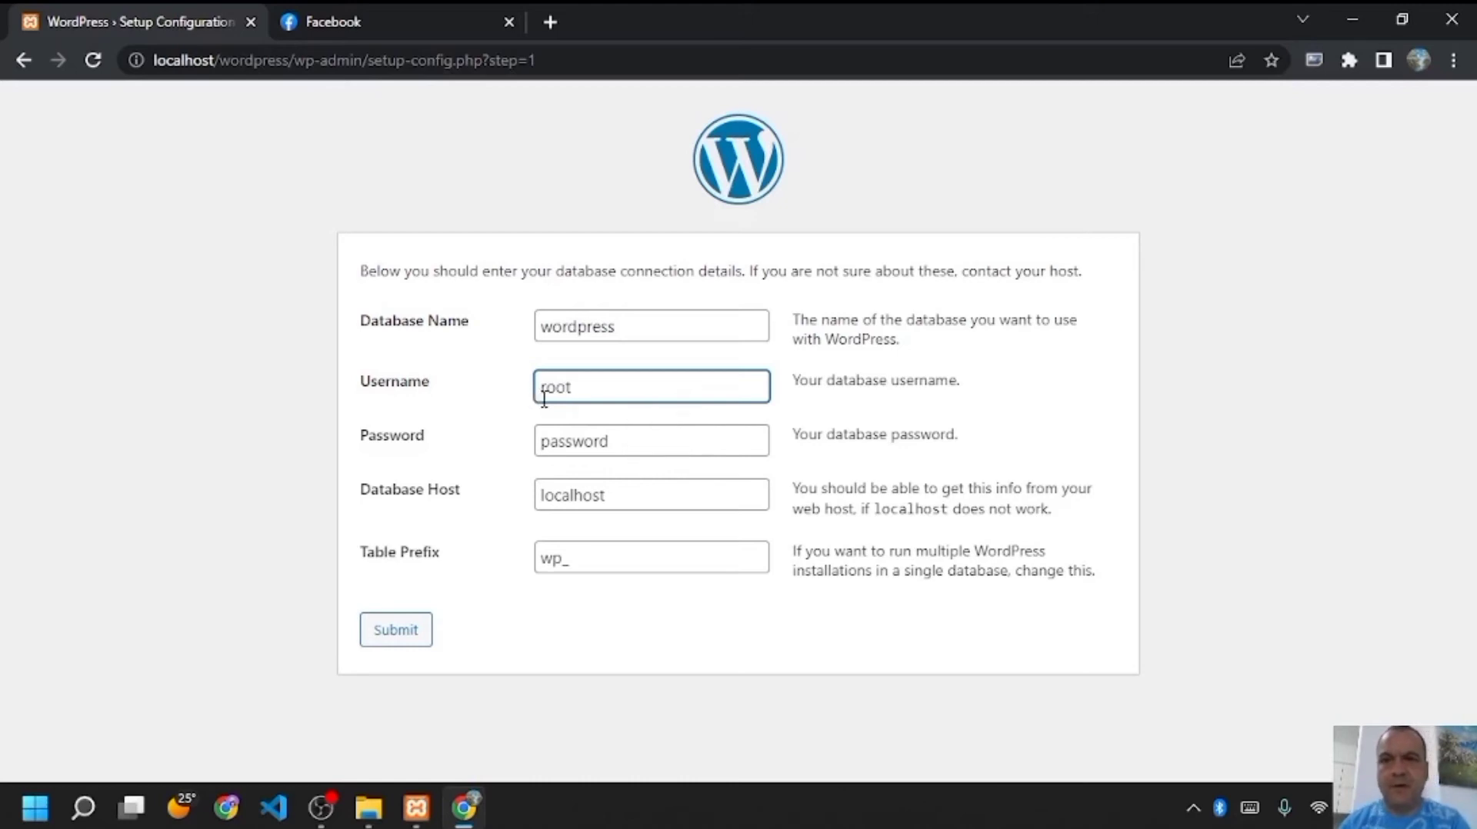
{"action": "left_click", "coordinate": [610, 445]}
{"action": "key", "text": "BackSpace"}
{"action": "key", "text": "BackSpace"}
{"action": "key", "text": "BackSpace"}
{"action": "key", "text": "BackSpace"}
{"action": "key", "text": "BackSpace"}
{"action": "key", "text": "BackSpace"}
{"action": "key", "text": "BackSpace"}
{"action": "key", "text": "BackSpace"}
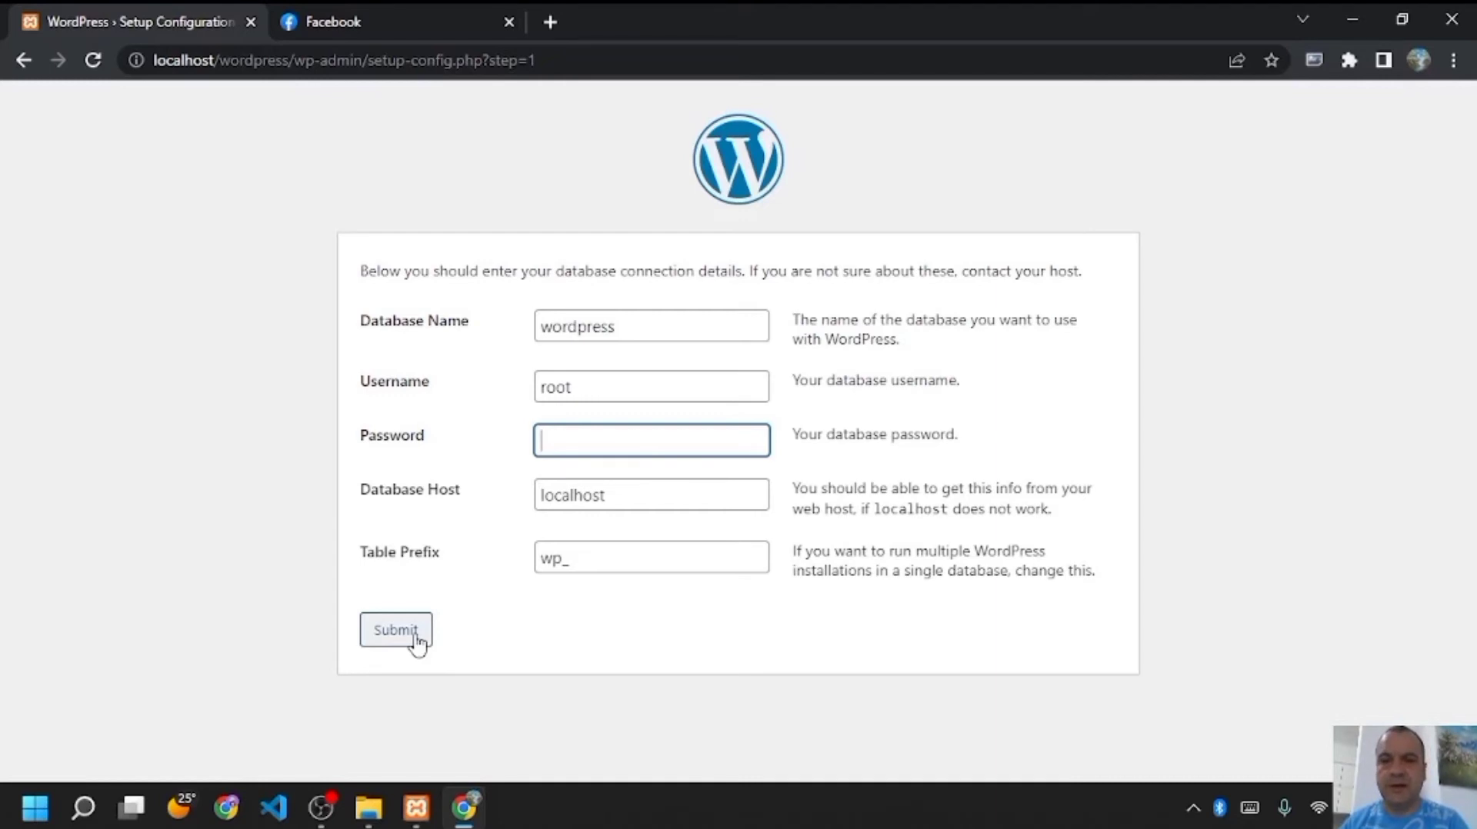
{"action": "left_click", "coordinate": [416, 637]}
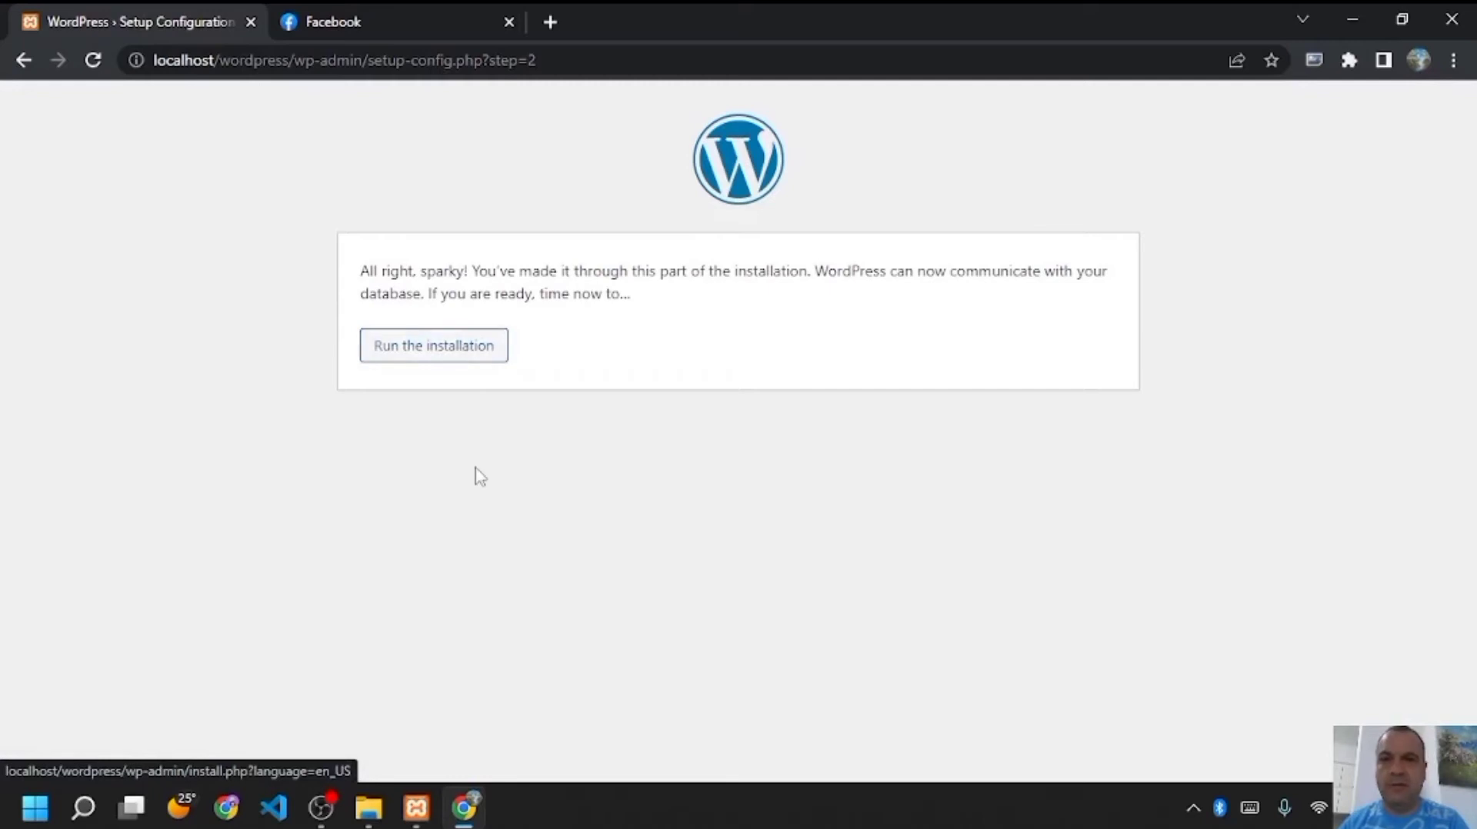
- Run the installation with site title 'Art', the suggested admin username and the masked generated password
{"action": "left_click", "coordinate": [487, 347]}
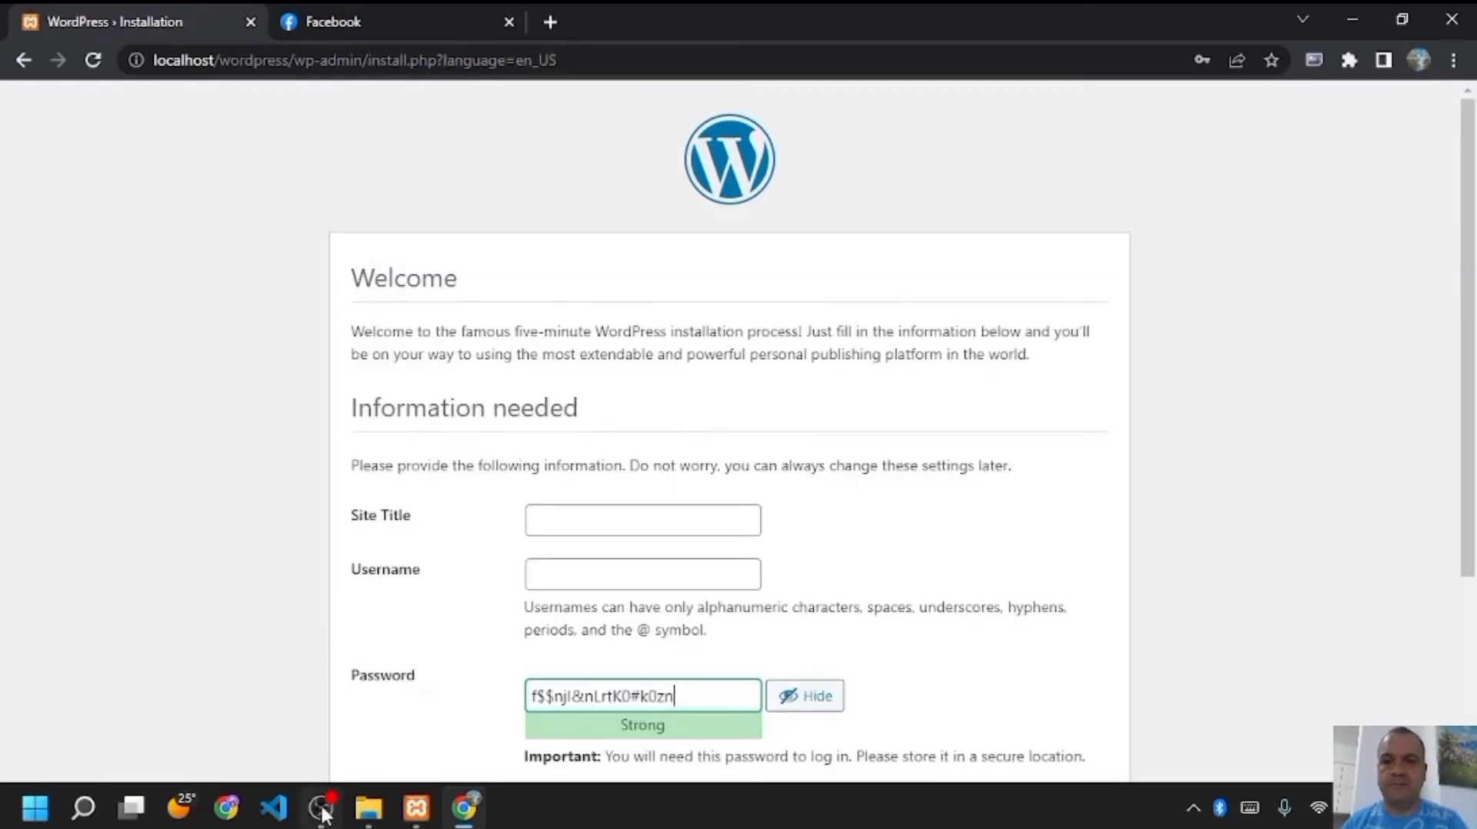
{"action": "scroll", "coordinate": [689, 406], "scroll_direction": "down", "scroll_amount": 1}
{"action": "left_click", "coordinate": [689, 406]}
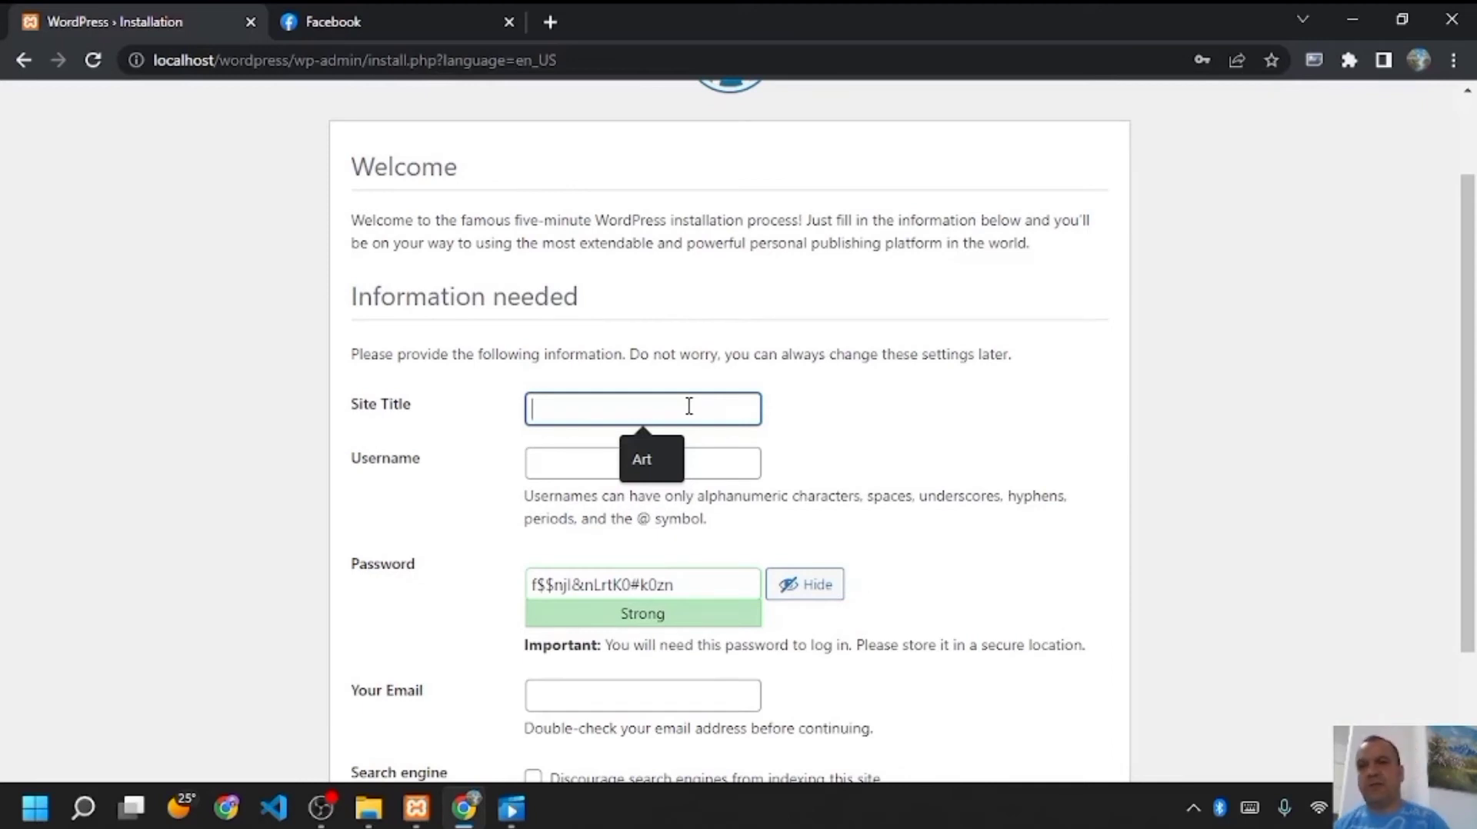
{"action": "type", "text": "Art"}
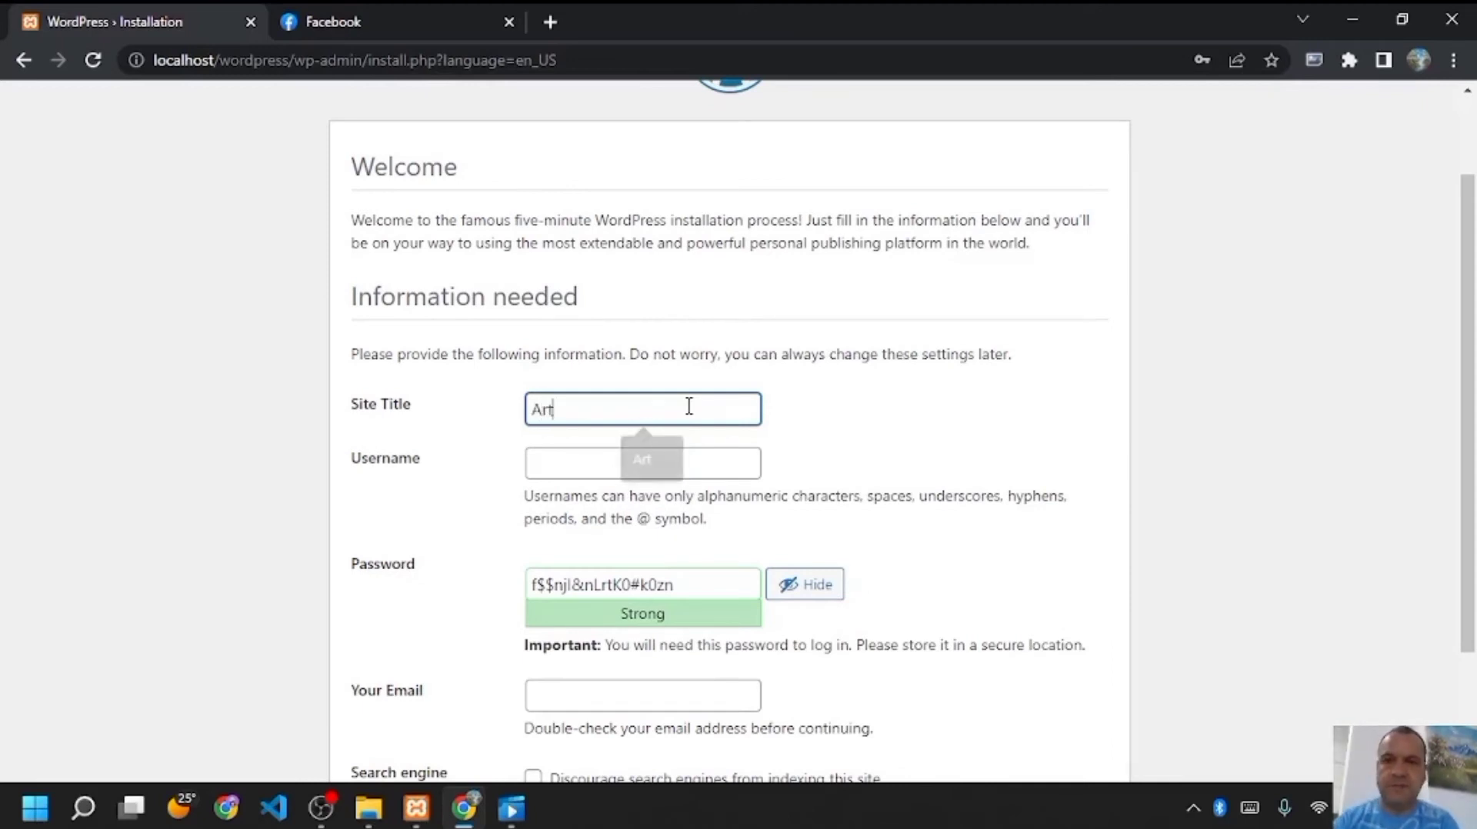
{"action": "left_click", "coordinate": [659, 464]}
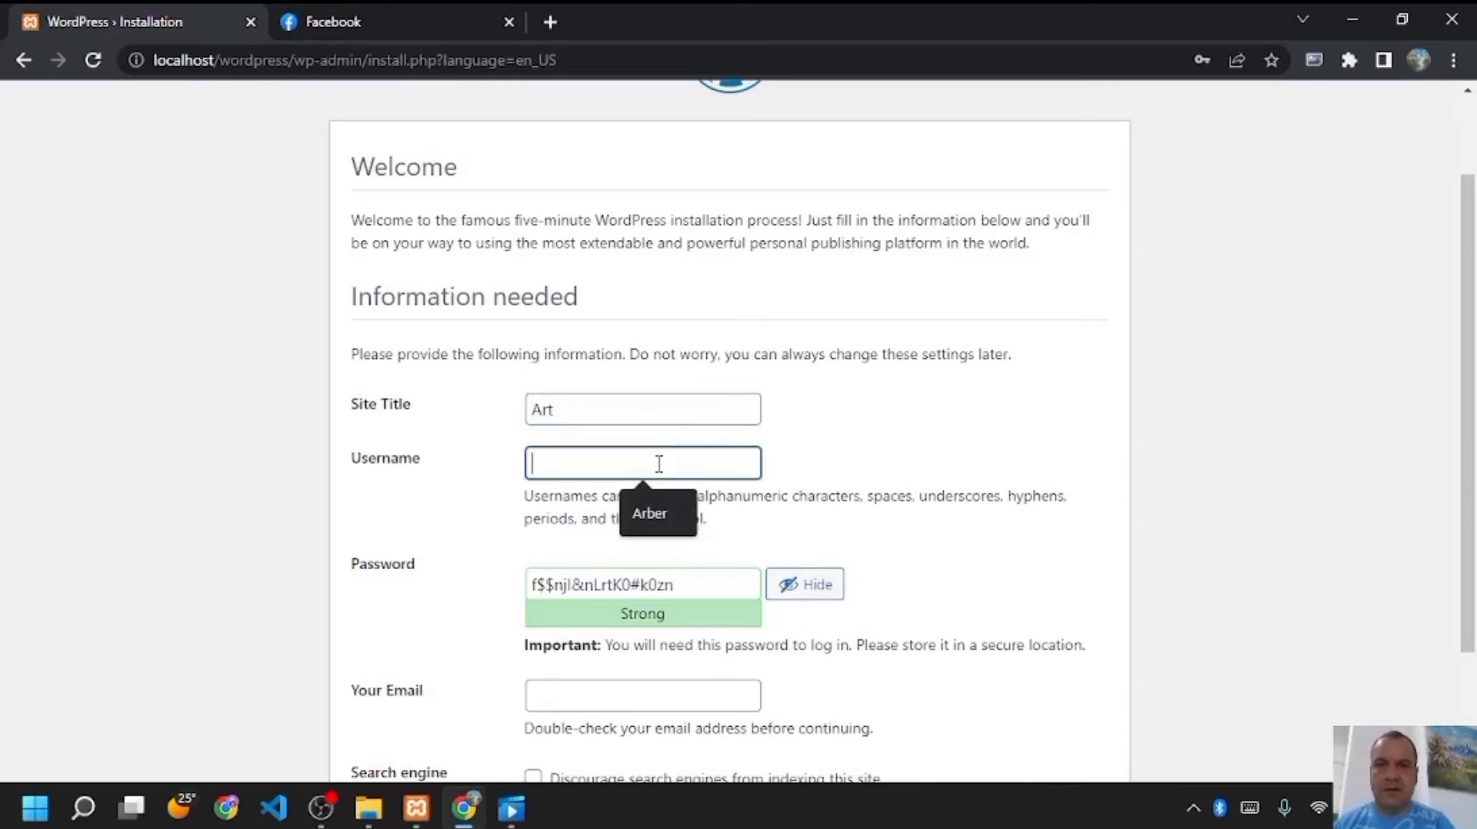
{"action": "left_click", "coordinate": [647, 514]}
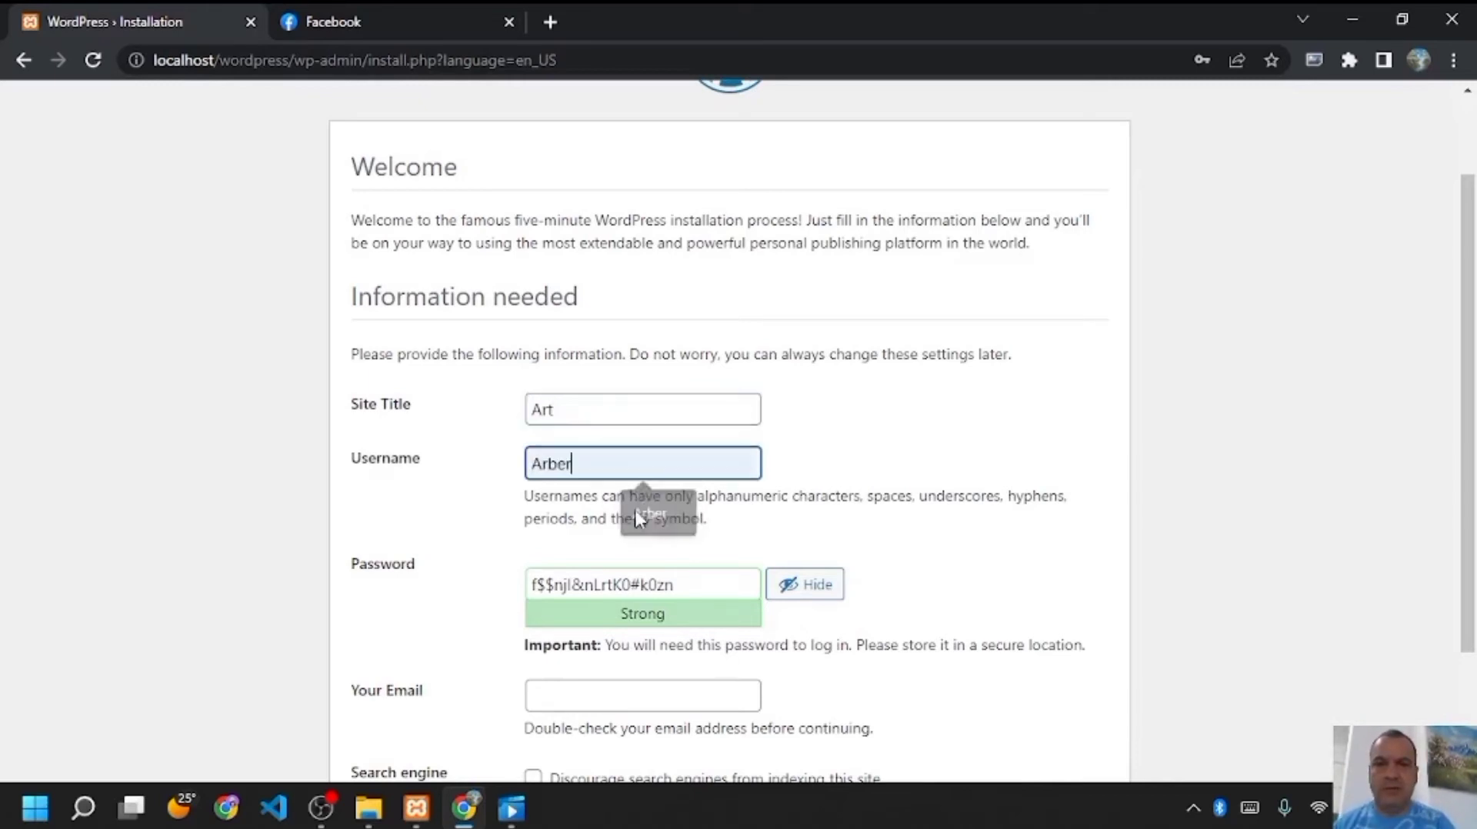
{"action": "left_click", "coordinate": [674, 583]}
{"action": "left_click_drag", "start_coordinate": [674, 583], "coordinate": [528, 584]}
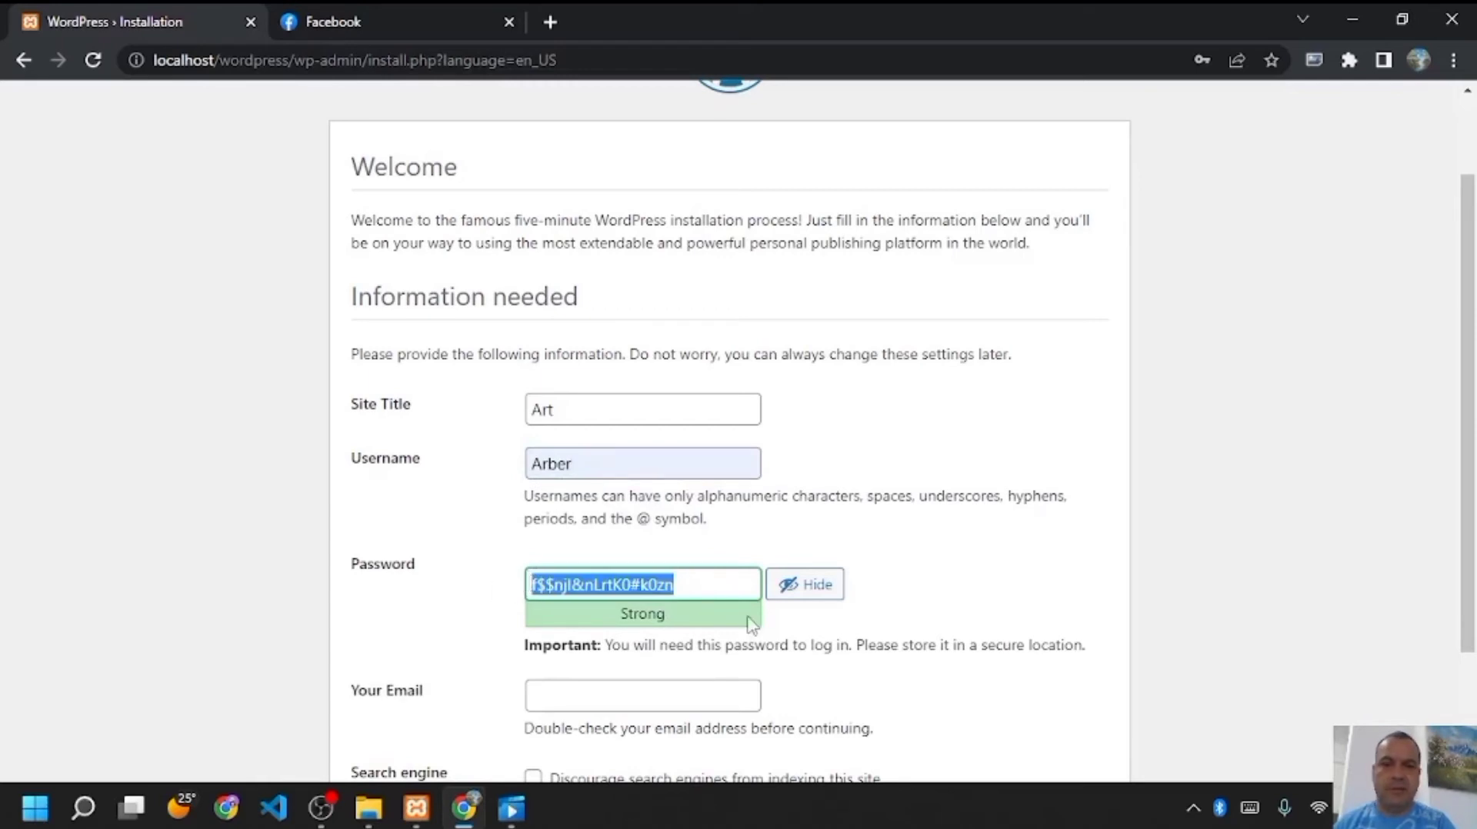
{"action": "left_click", "coordinate": [805, 597]}
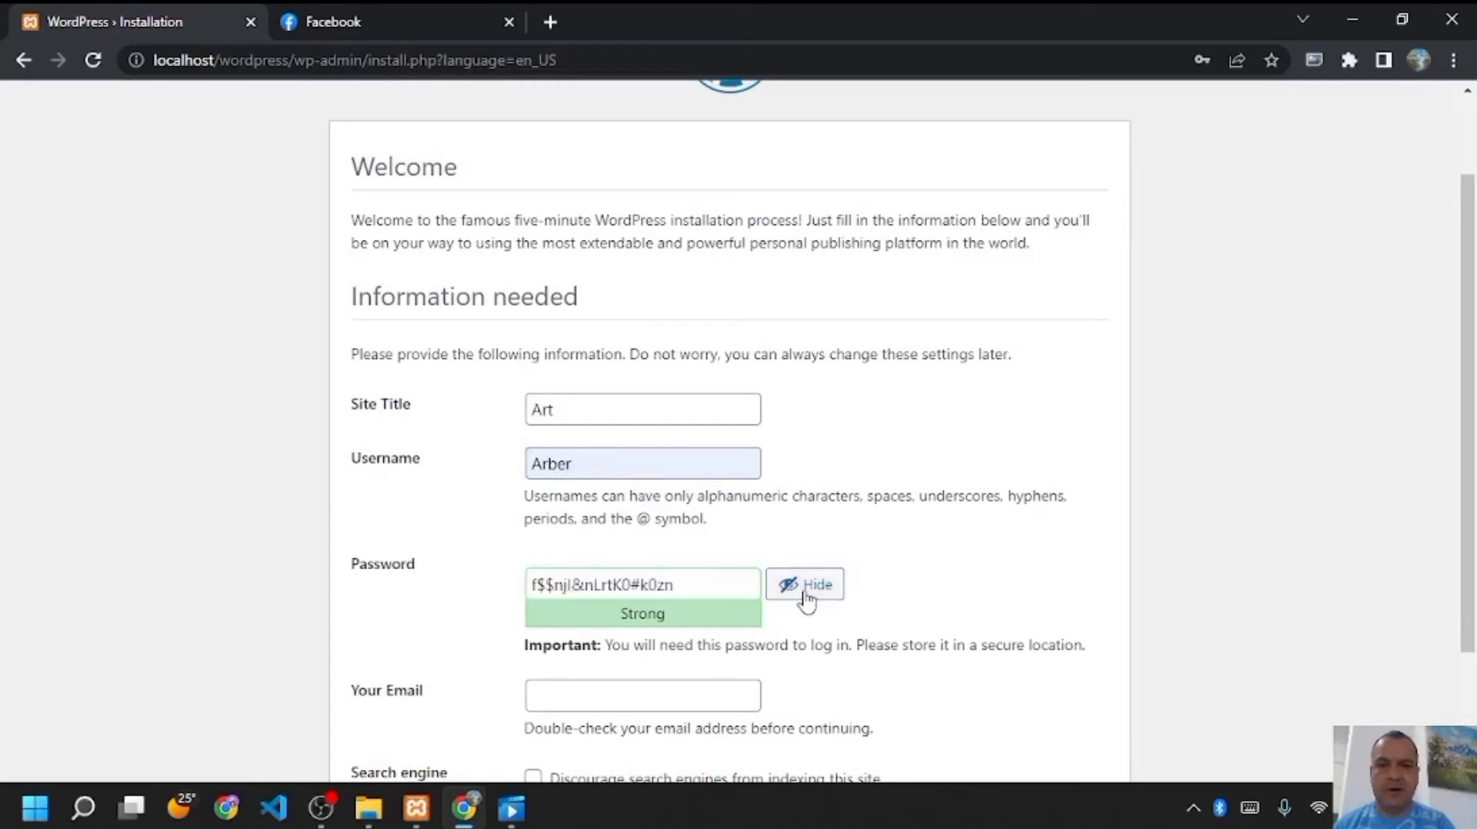
- Fill in the admin e-mail address and install WordPress
{"action": "scroll", "coordinate": [1472, 388], "scroll_direction": "down", "scroll_amount": 2}
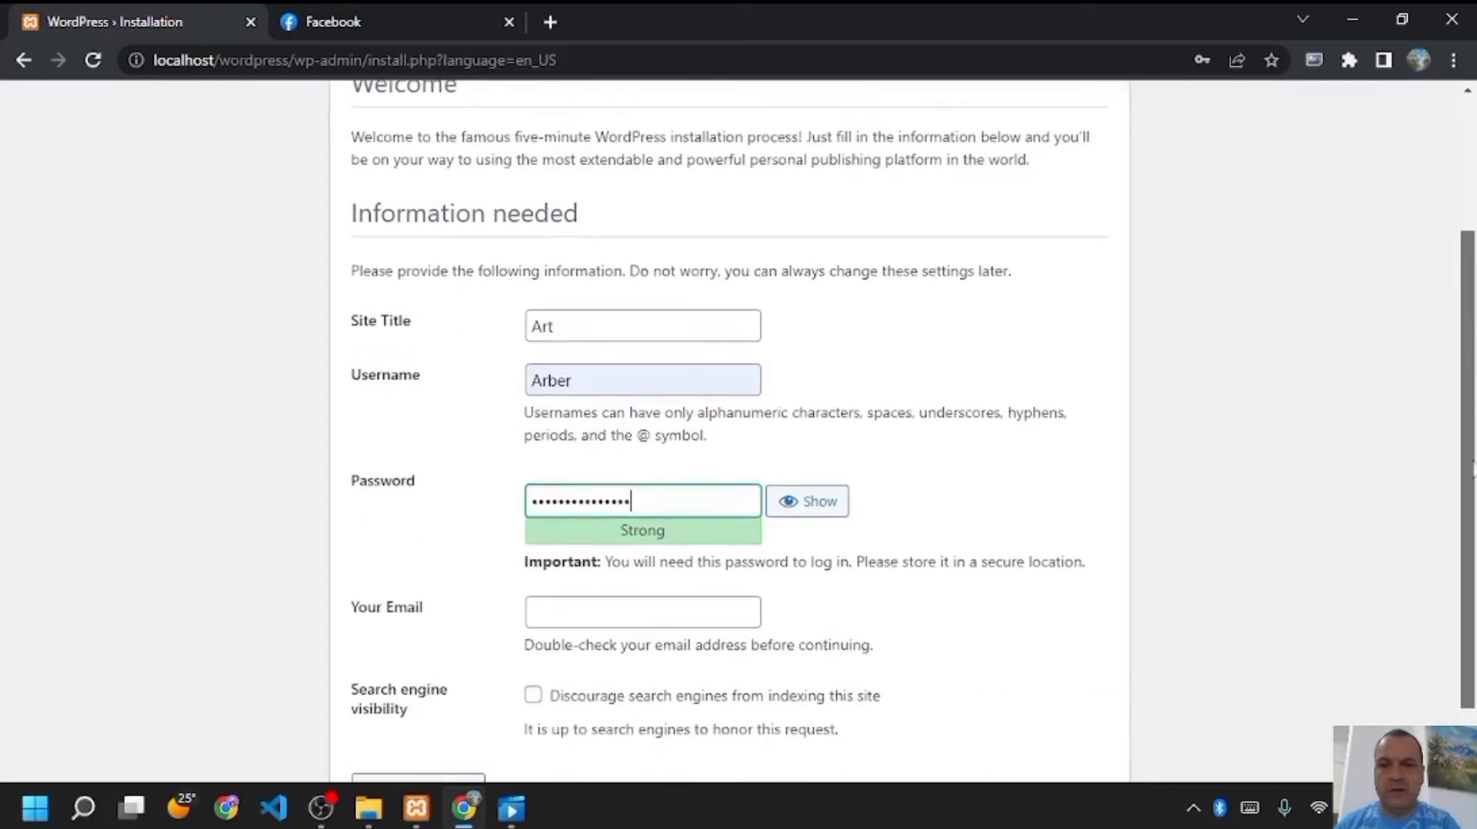
{"action": "left_click", "coordinate": [710, 563]}
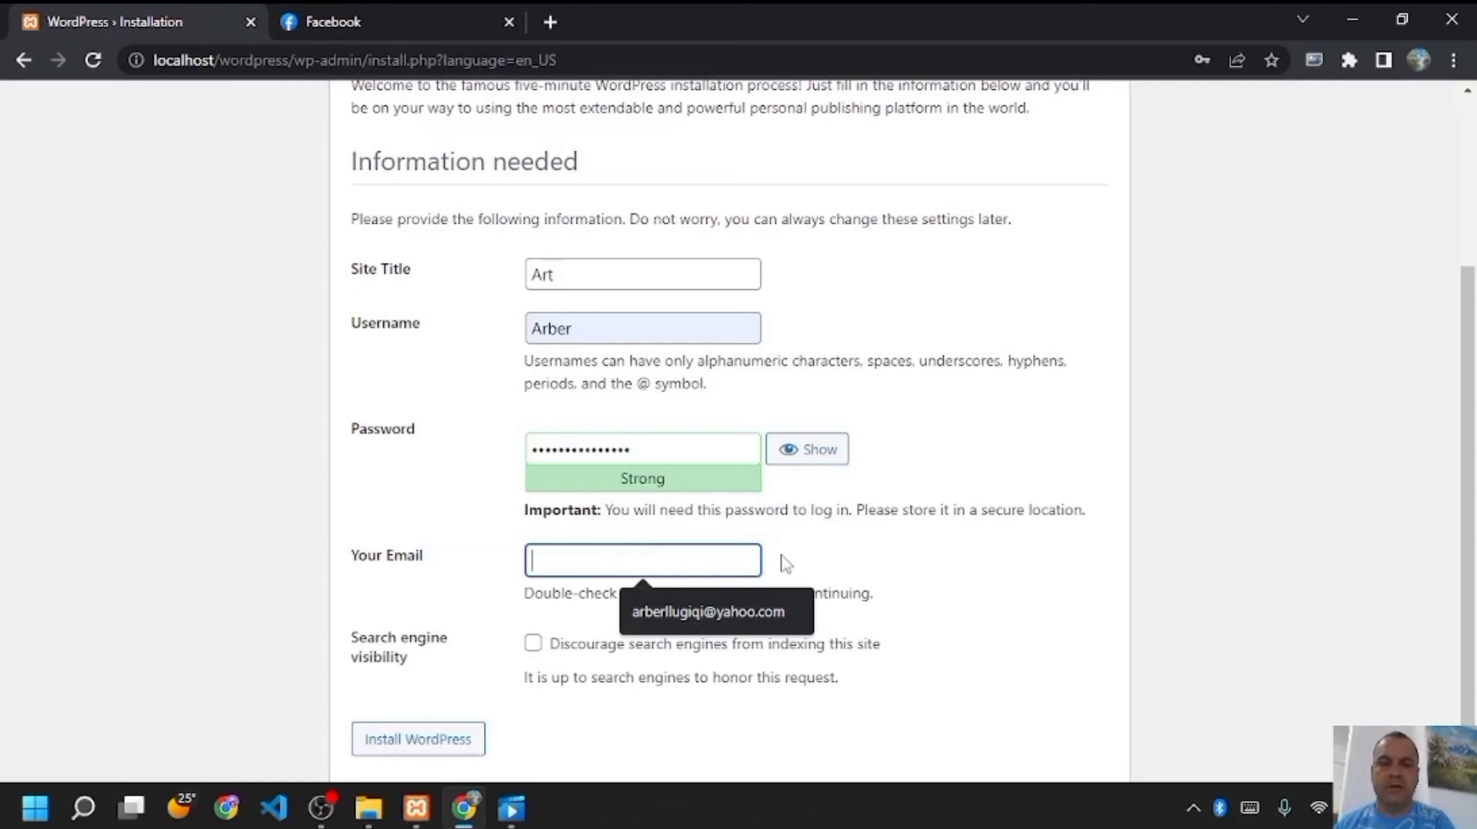
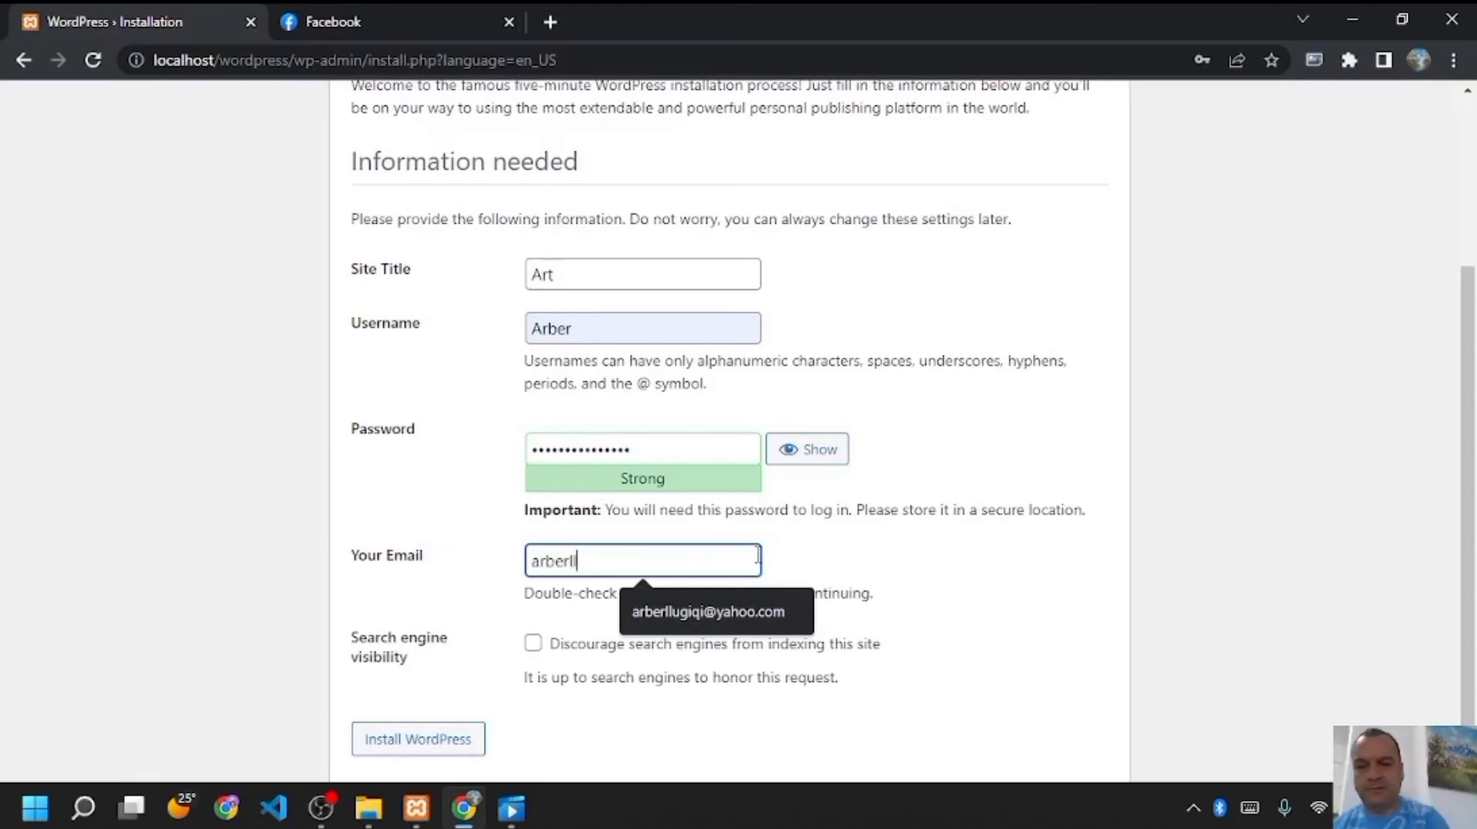
{"action": "left_click", "coordinate": [796, 632]}
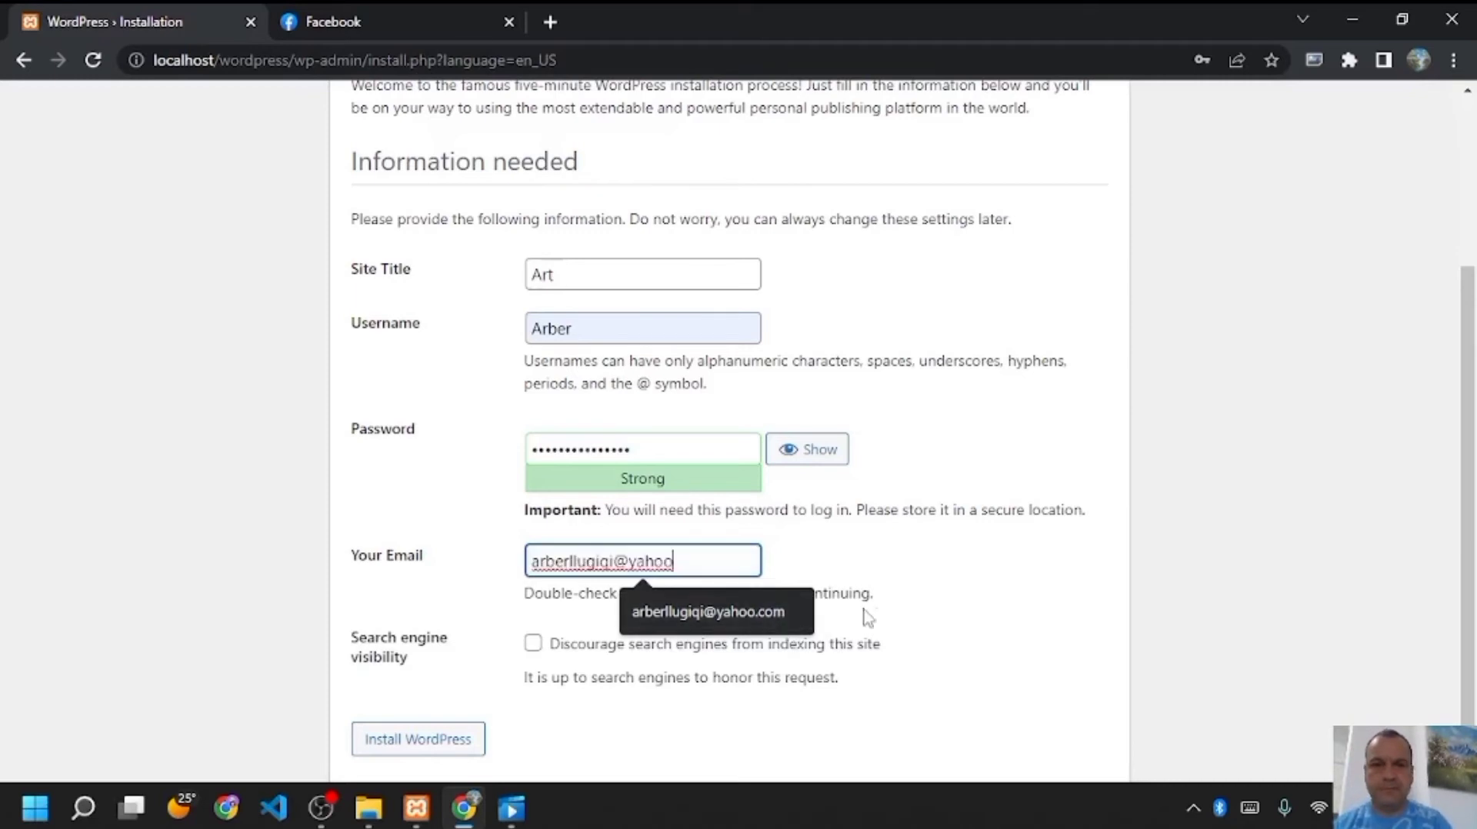
{"action": "left_click", "coordinate": [750, 607]}
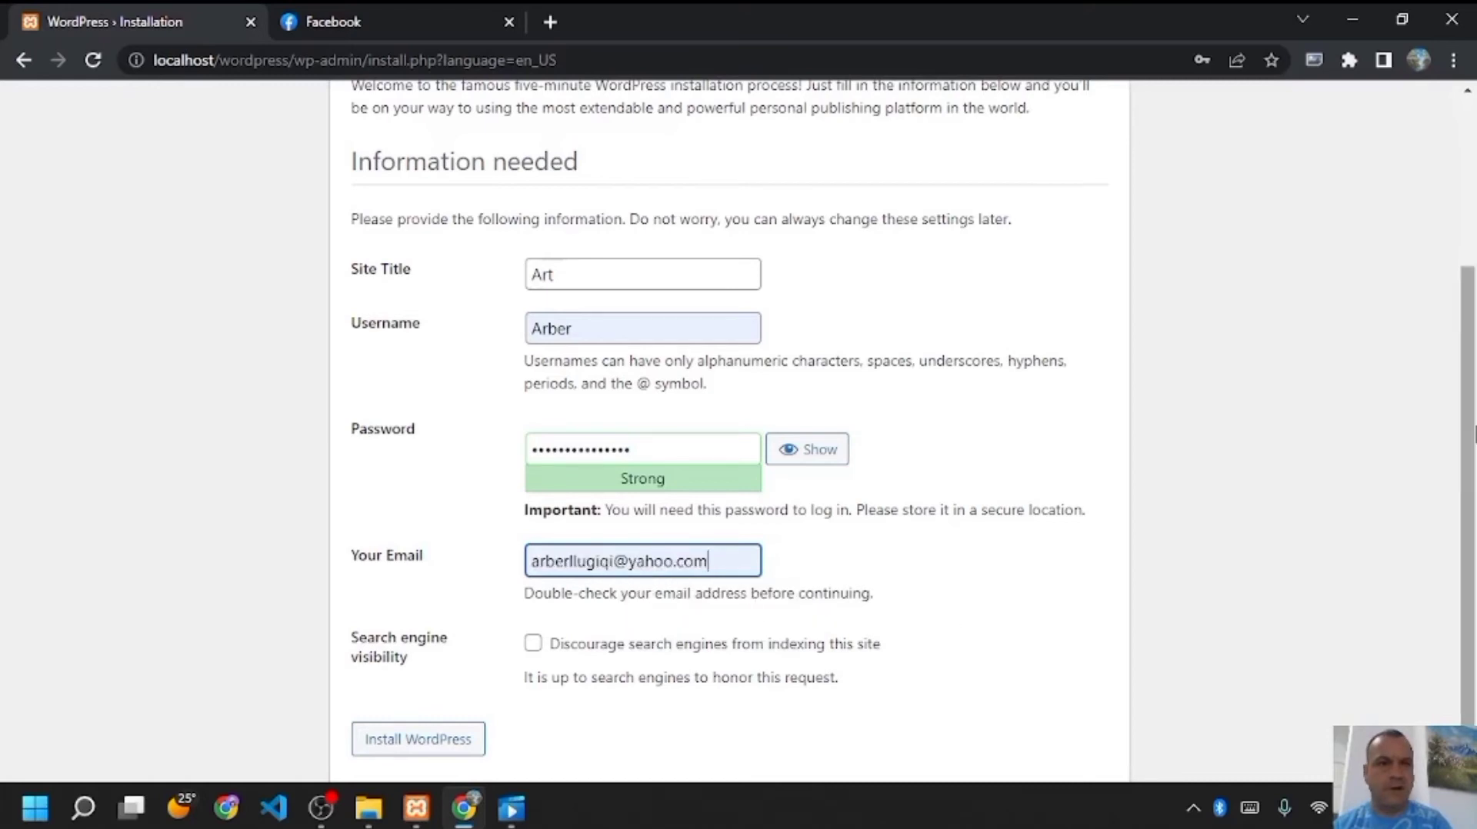
{"action": "left_click", "coordinate": [461, 750]}
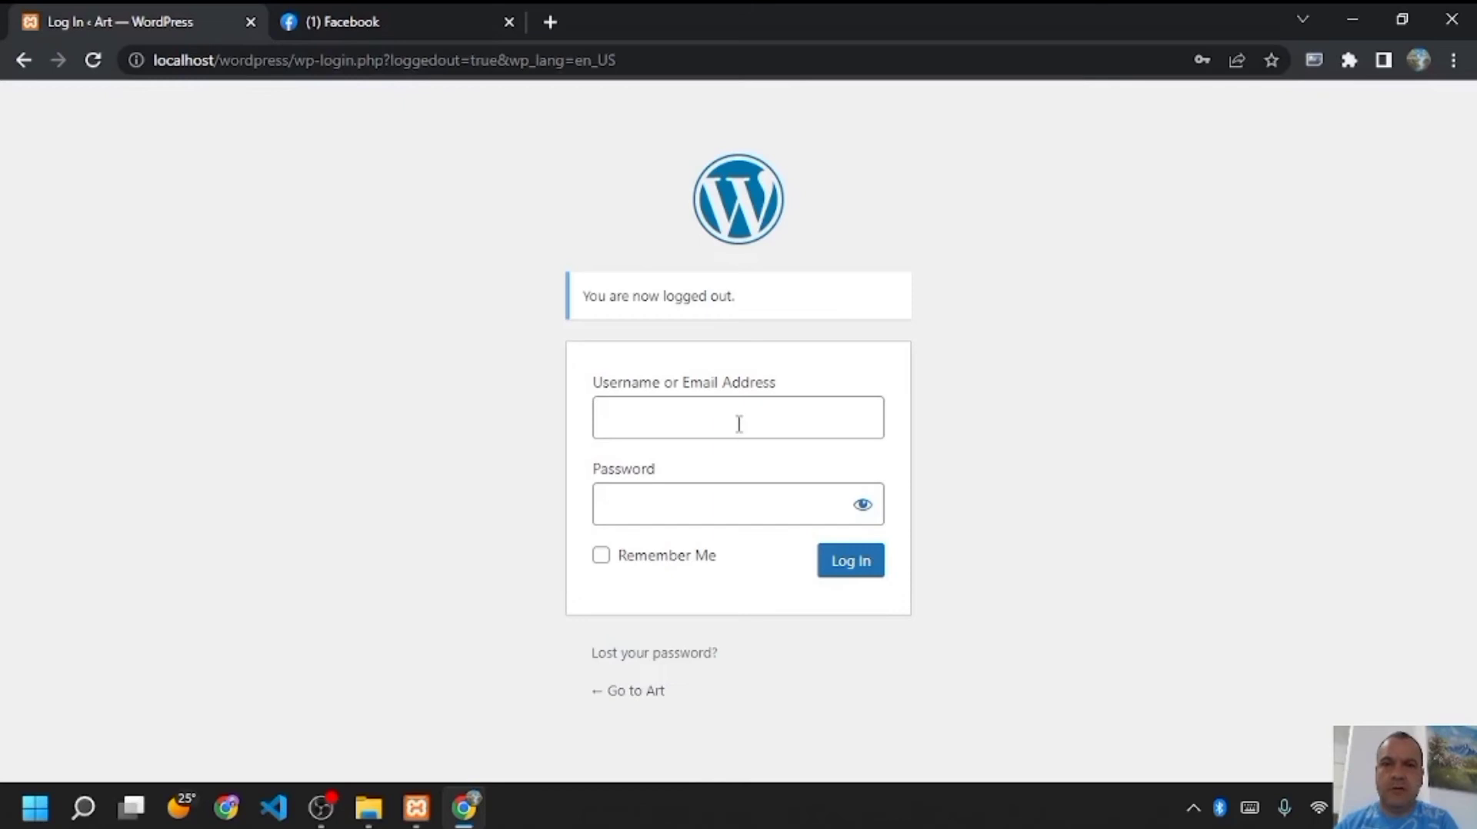
- Log in with the admin username and password, correcting a mistyped password
{"action": "left_click", "coordinate": [738, 423]}
{"action": "type", "text": "Arber"}
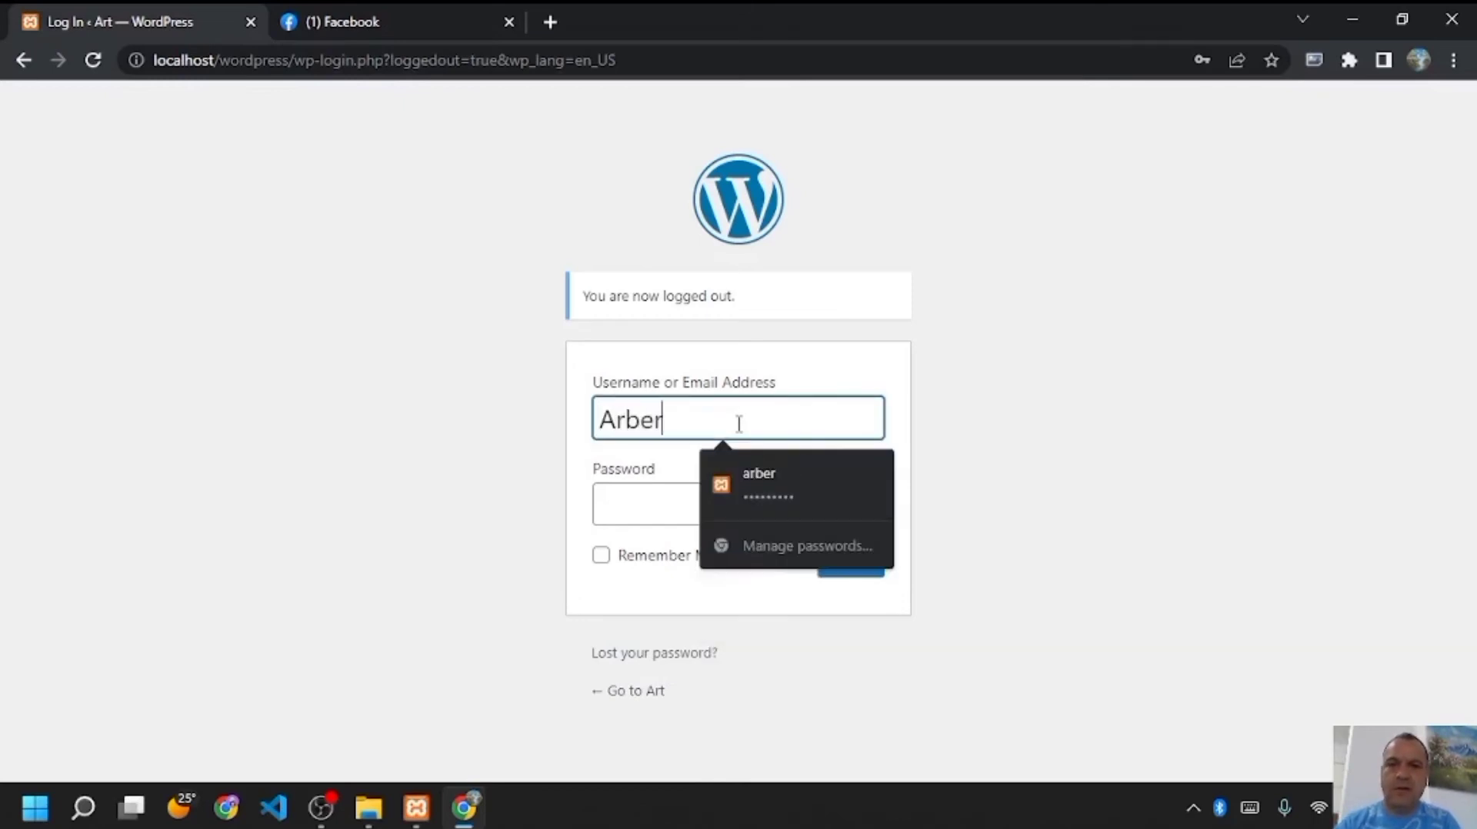
{"action": "left_click", "coordinate": [666, 485]}
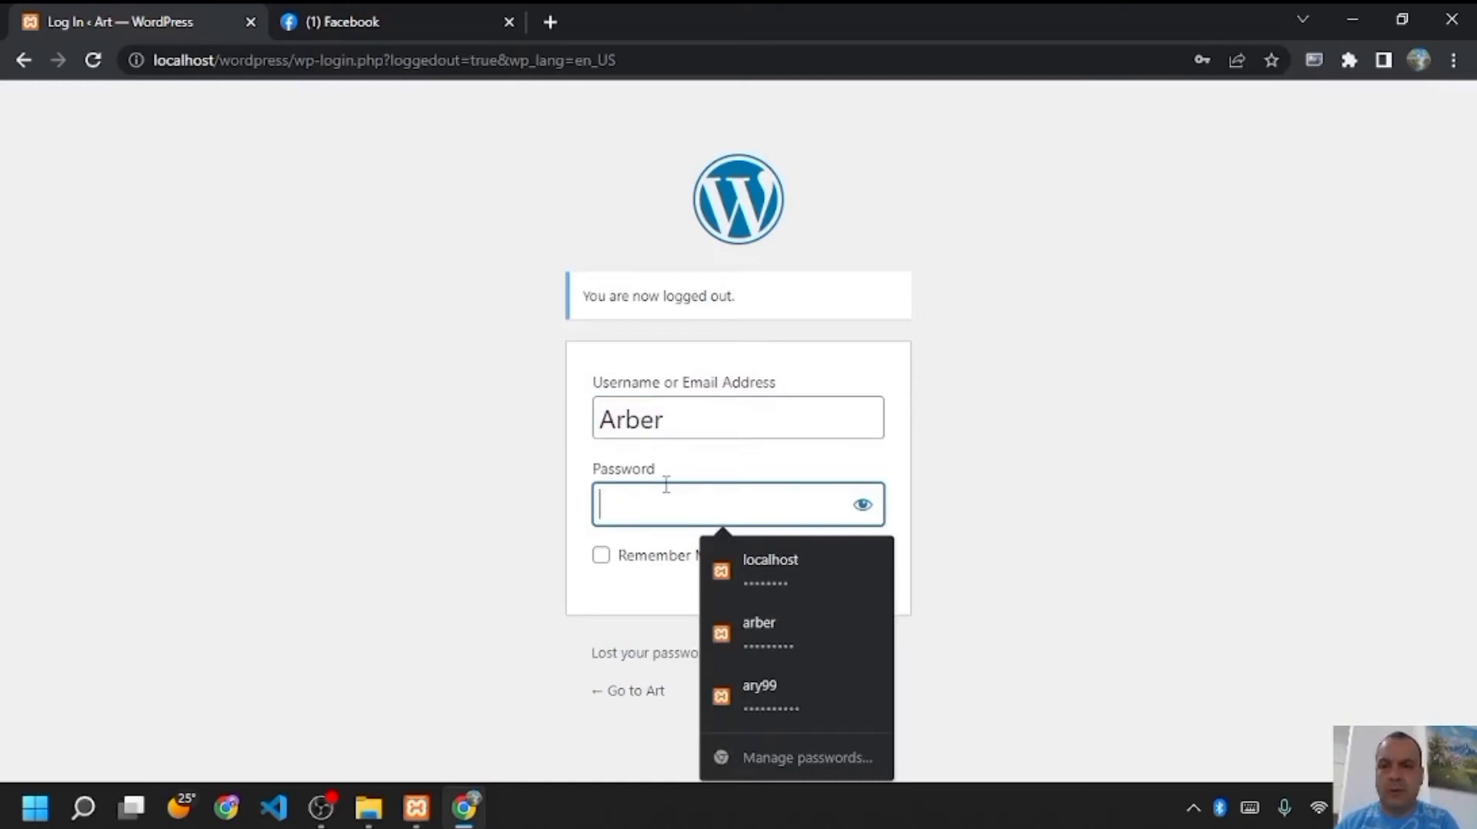
{"action": "type", "text": "aa"}
{"action": "key", "text": "BackSpace"}
{"action": "key", "text": "BackSpace"}
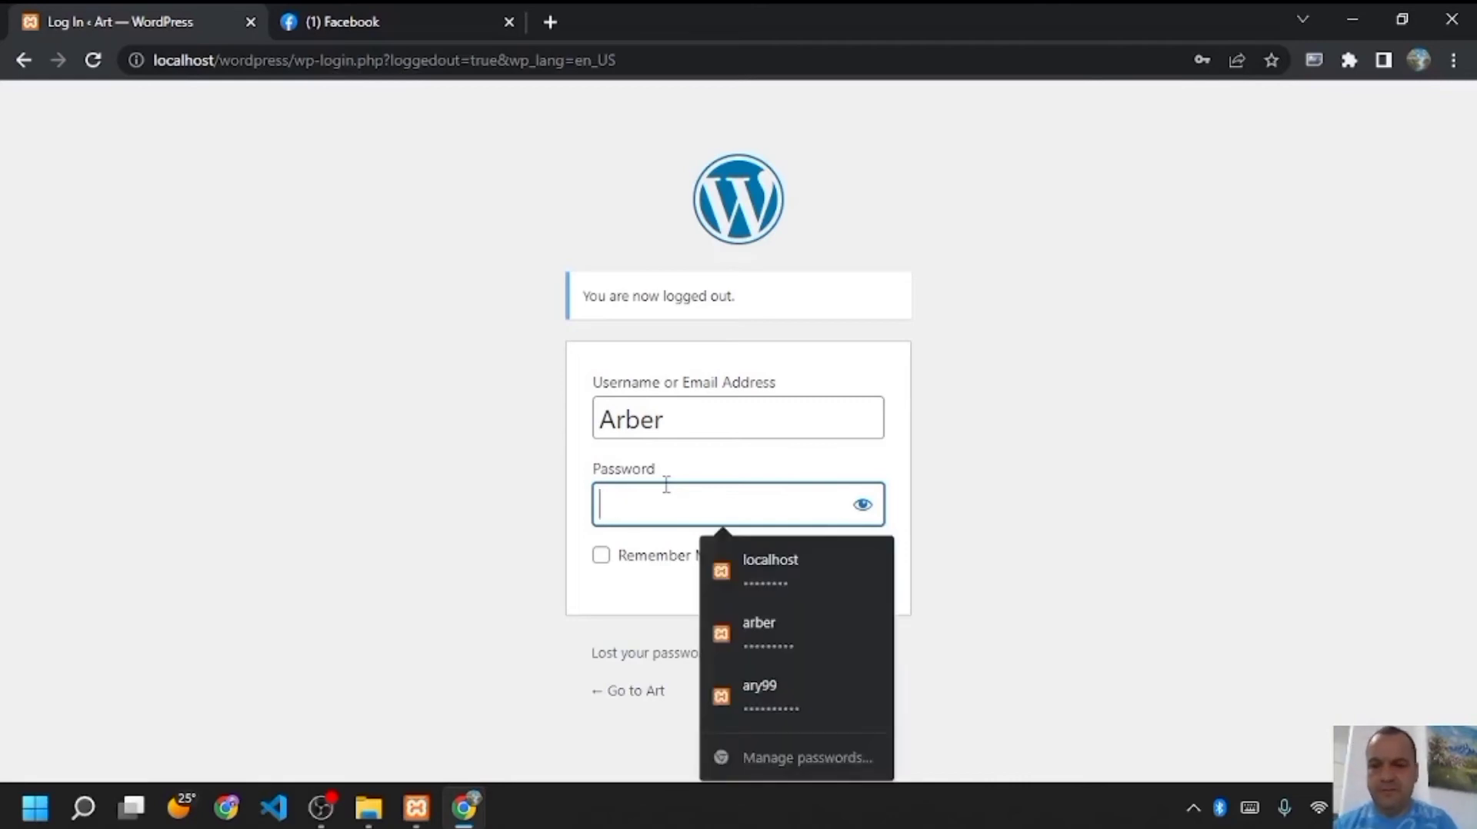
{"action": "type", "text": "•"}
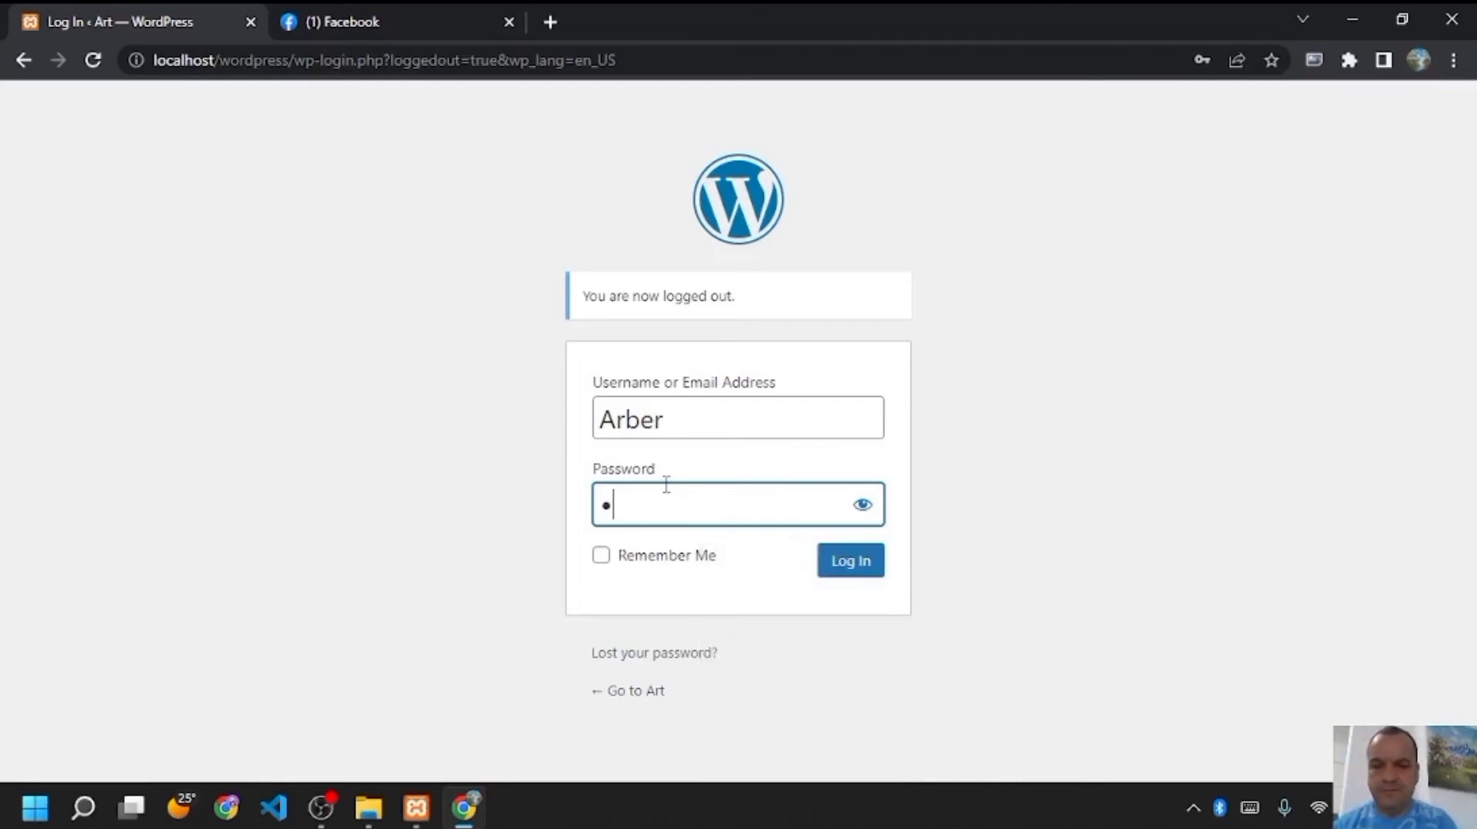
{"action": "type", "text": "•••"}
{"action": "type", "text": "••••"}
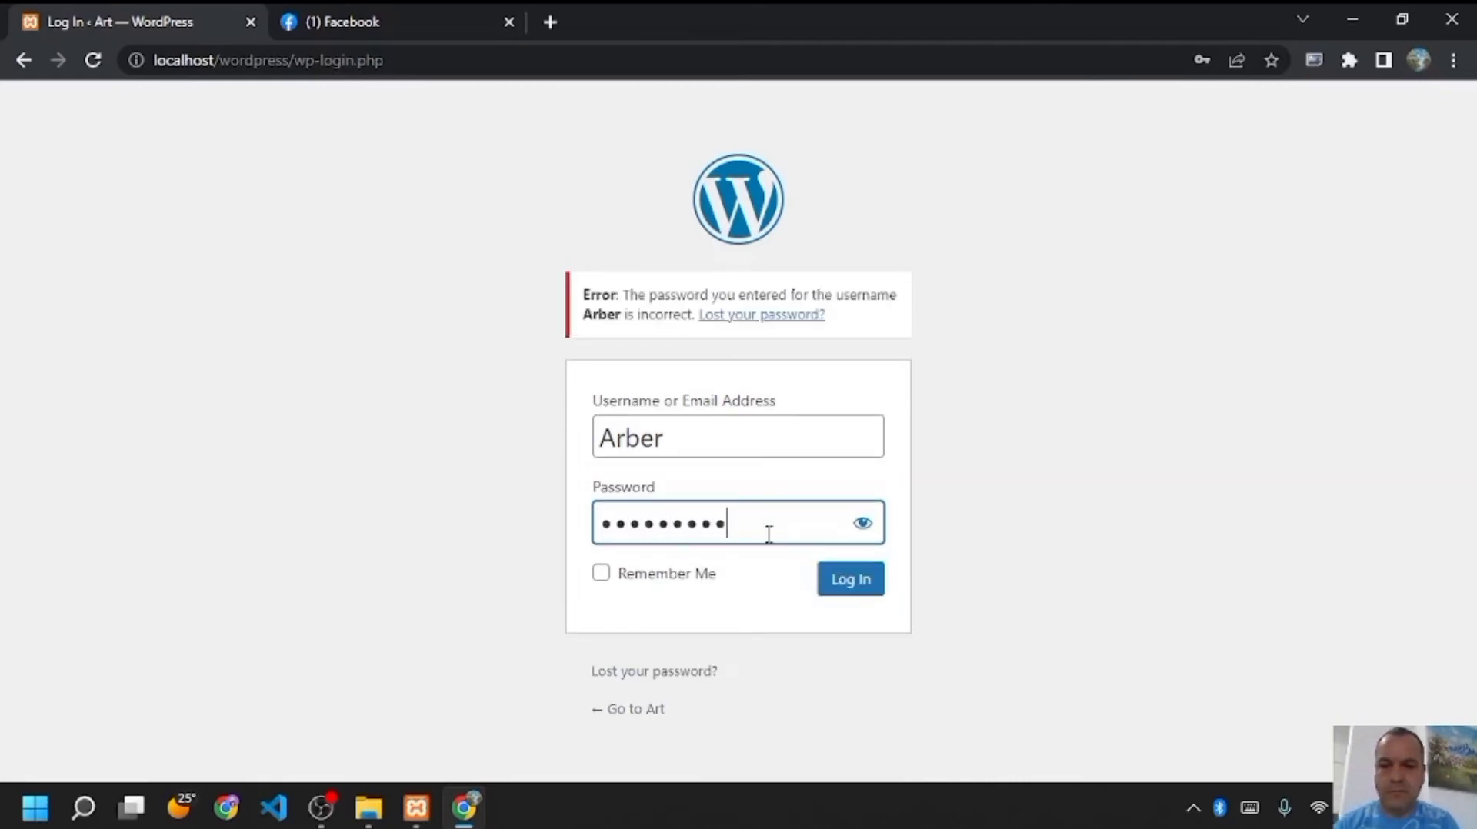
{"action": "type", "text": "•••••"}
{"action": "key", "text": "Return"}
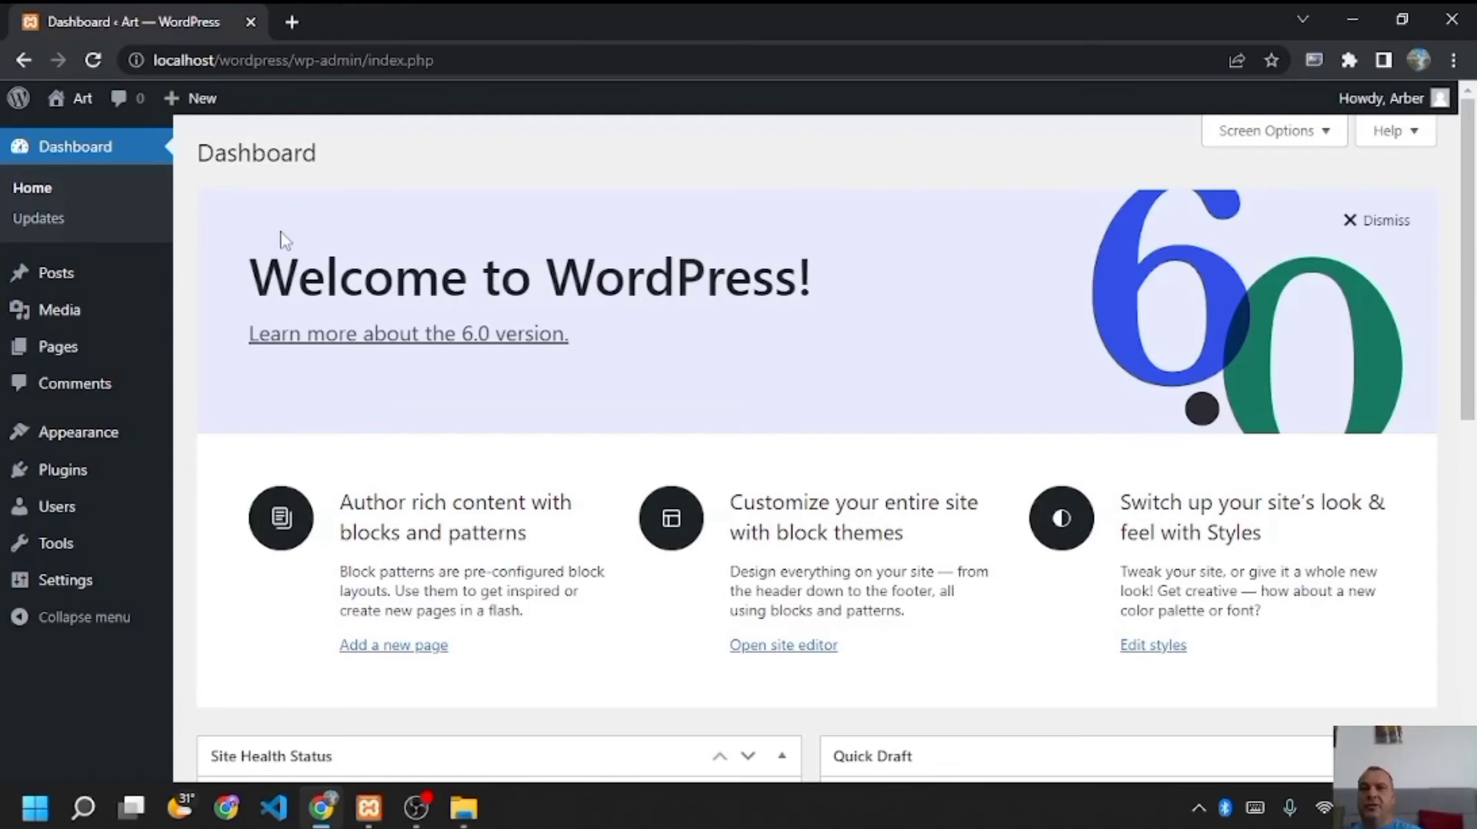
{"action": "mouse_move", "coordinate": [70, 473]}
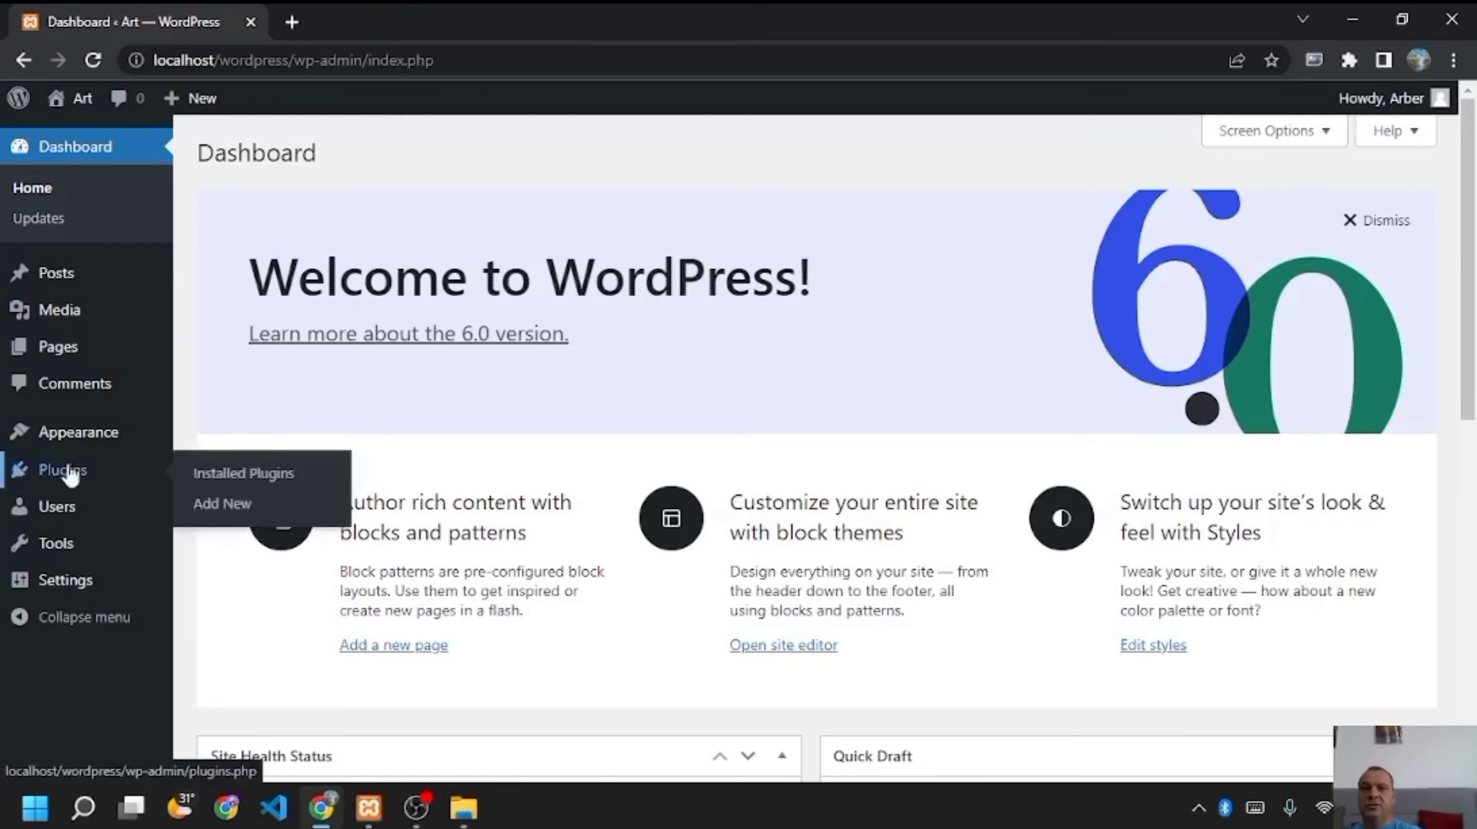
- Search the plugin directory for 'starter', then install and activate Starter Templates
{"action": "left_click", "coordinate": [221, 504]}
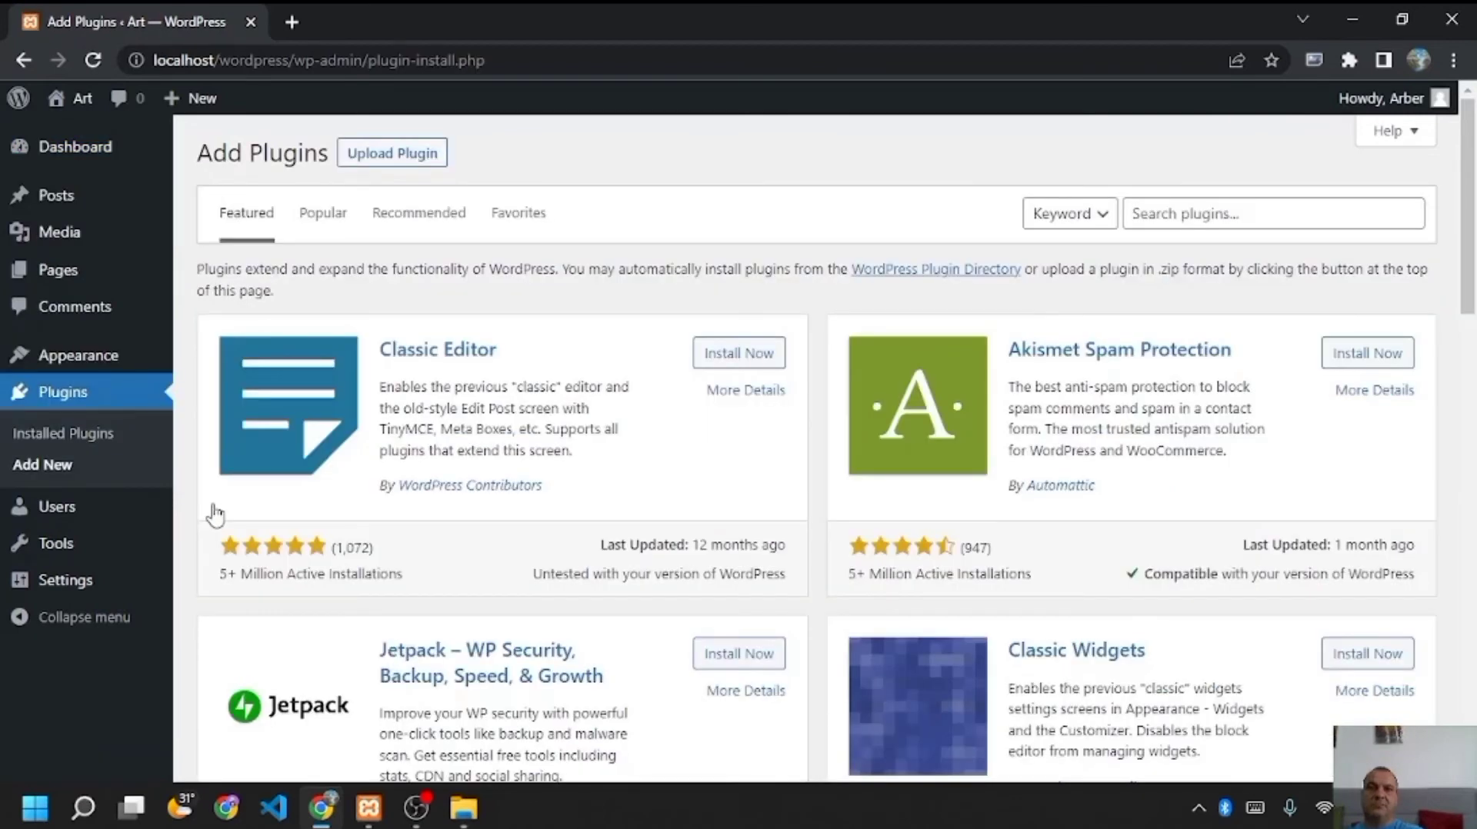
{"action": "left_click", "coordinate": [1180, 210]}
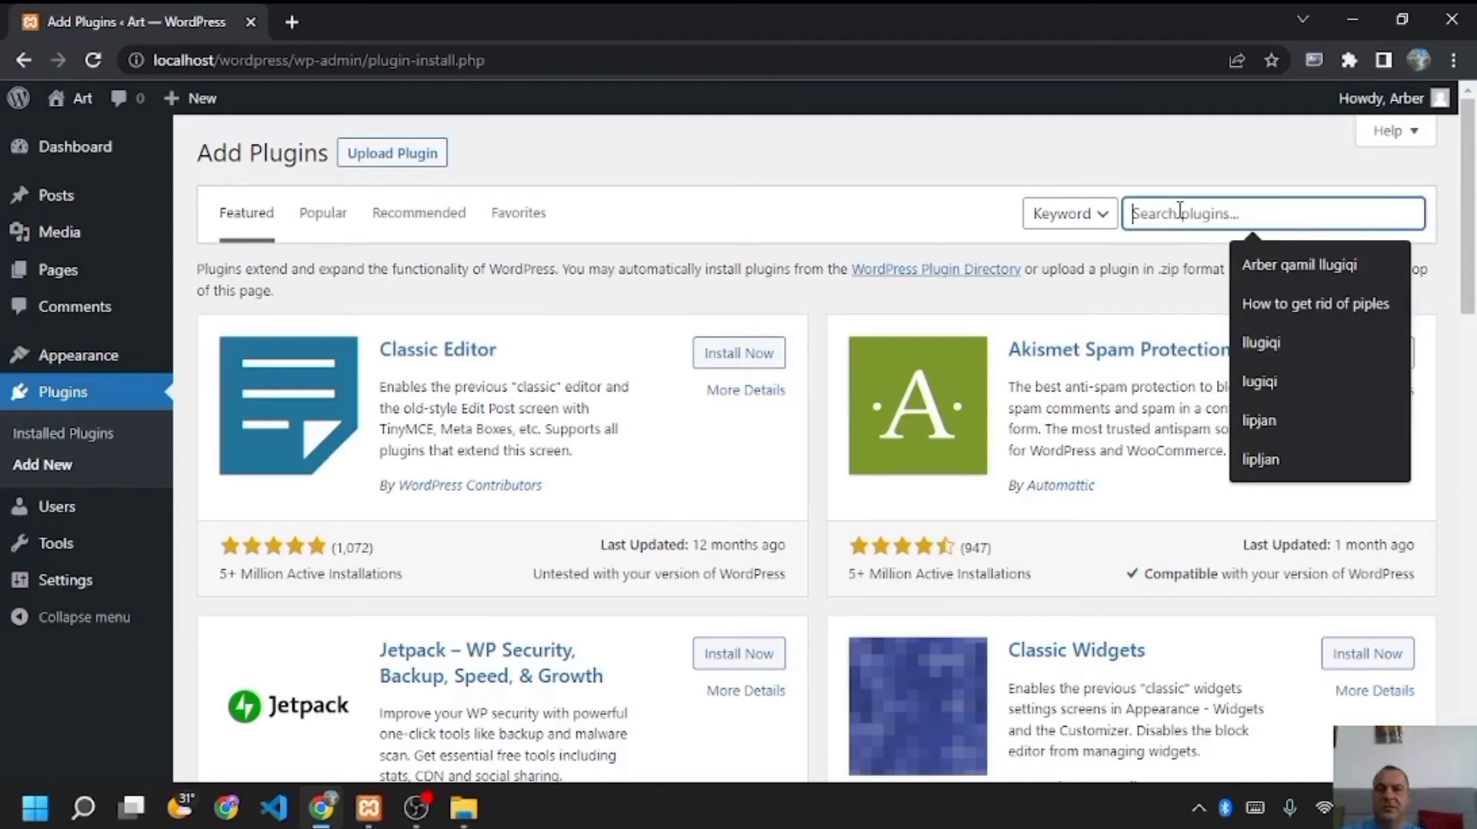
{"action": "type", "text": "s"}
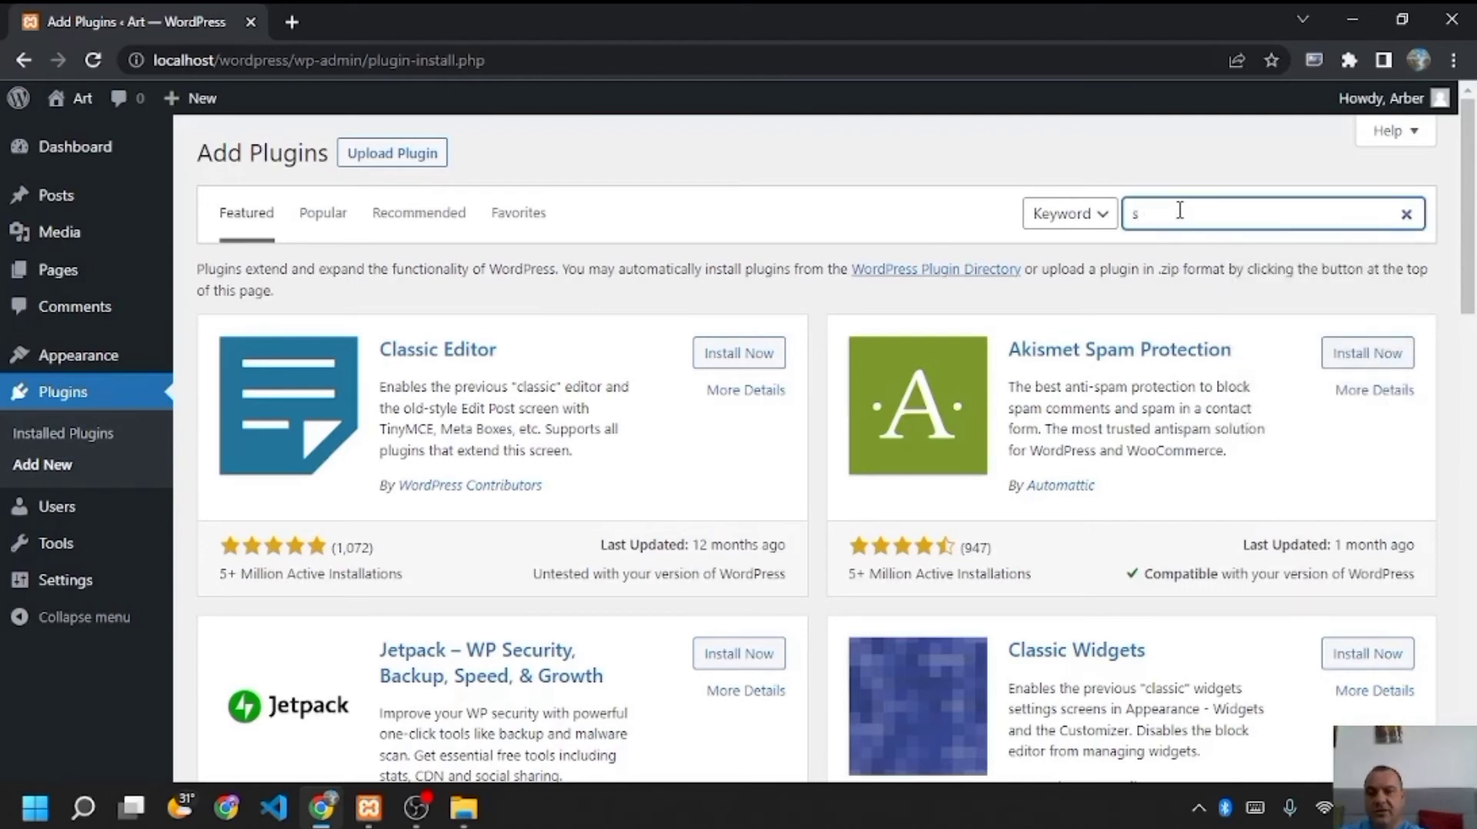
{"action": "type", "text": "tarter"}
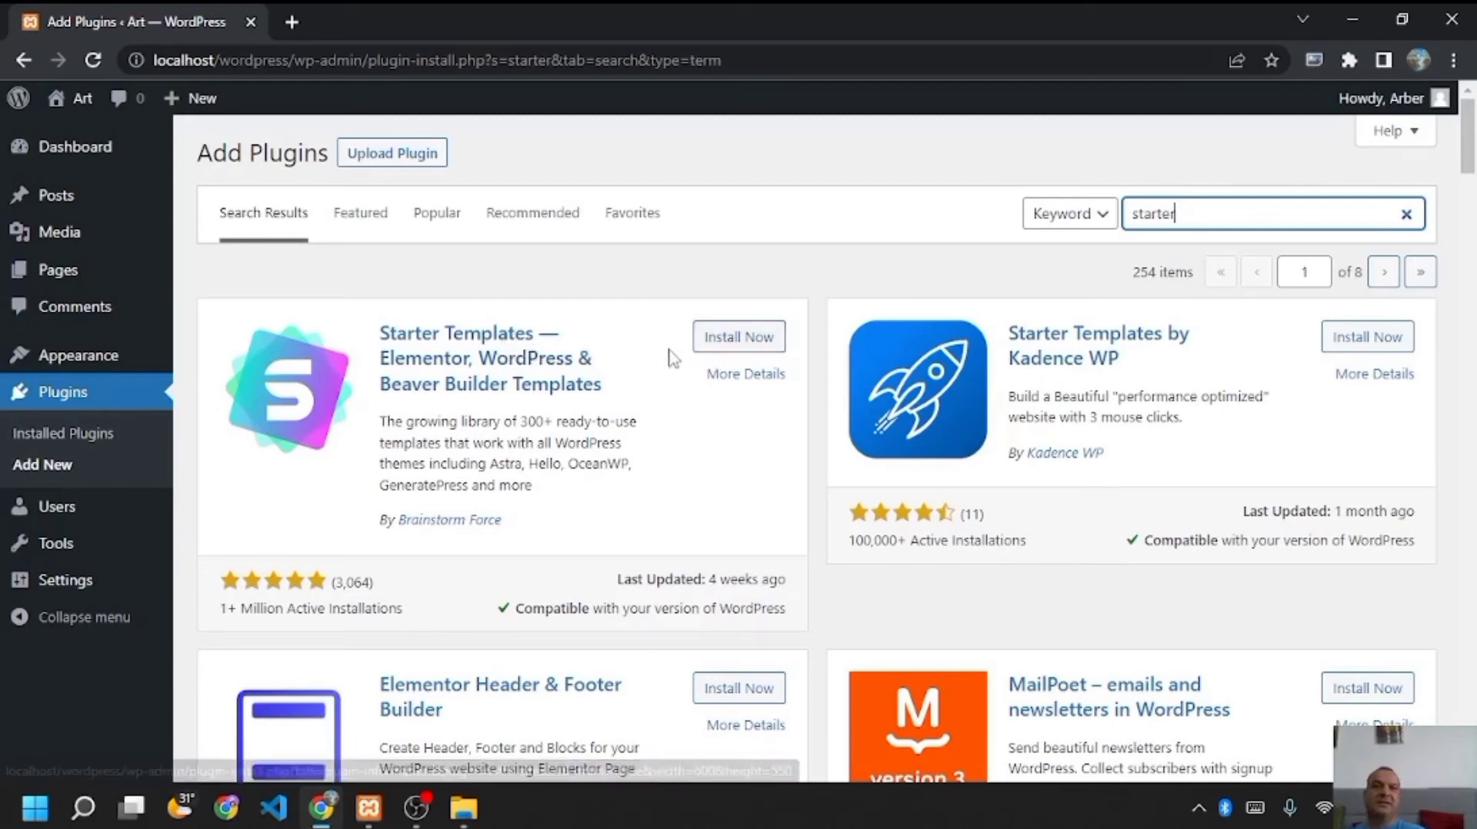
{"action": "left_click", "coordinate": [746, 343]}
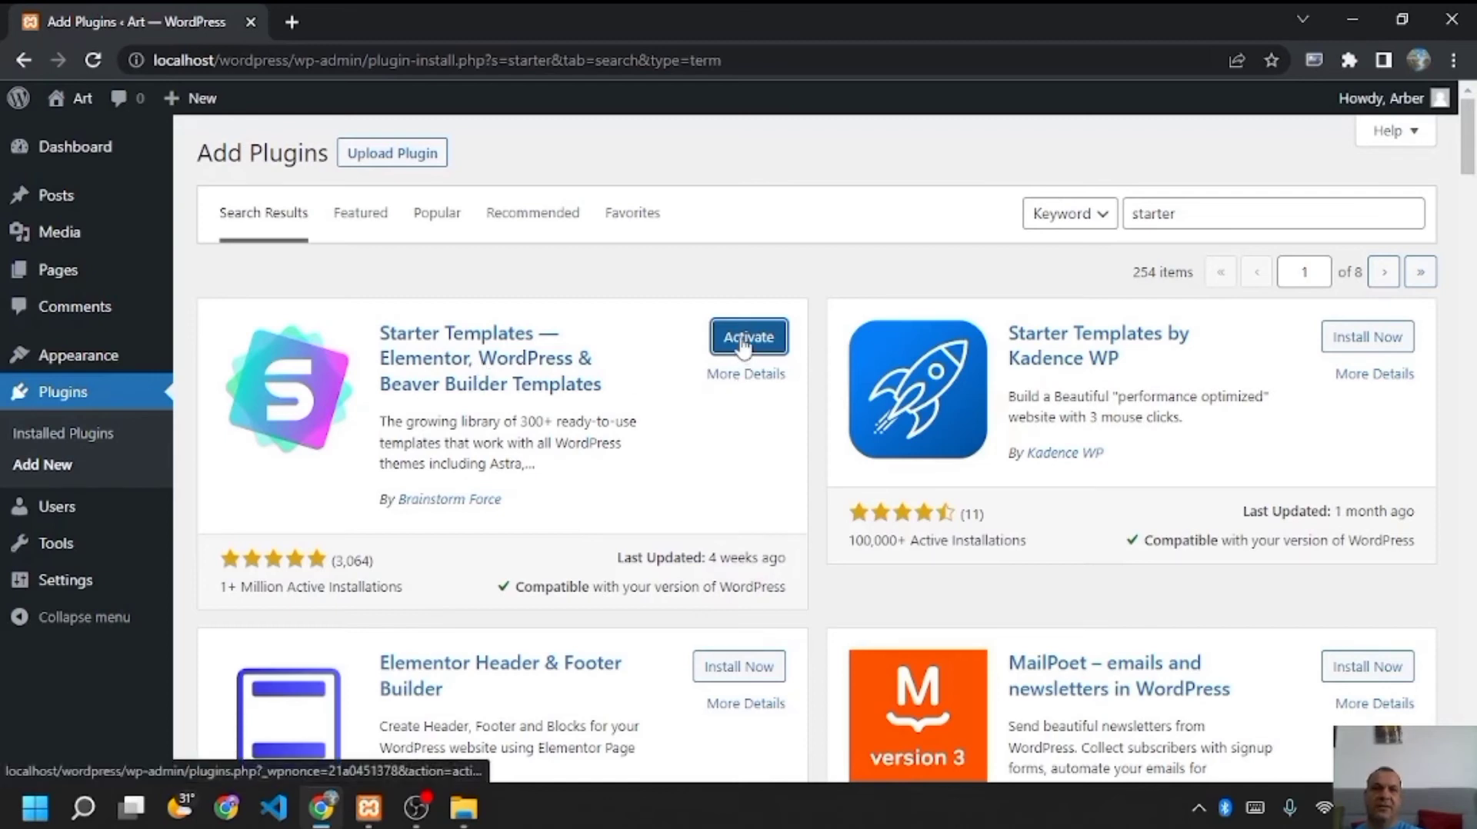
{"action": "left_click", "coordinate": [743, 342]}
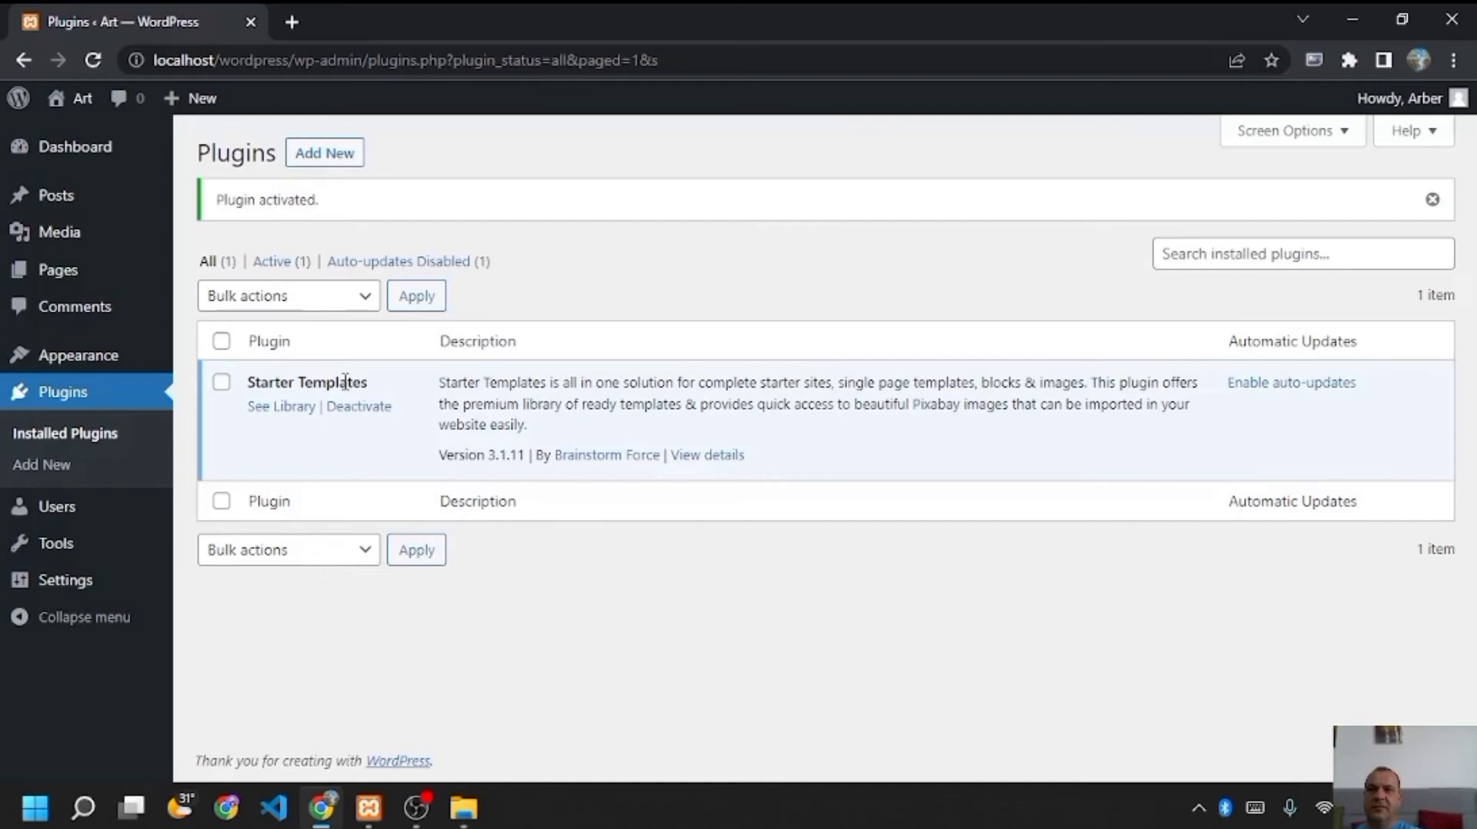
{"action": "mouse_move", "coordinate": [139, 358]}
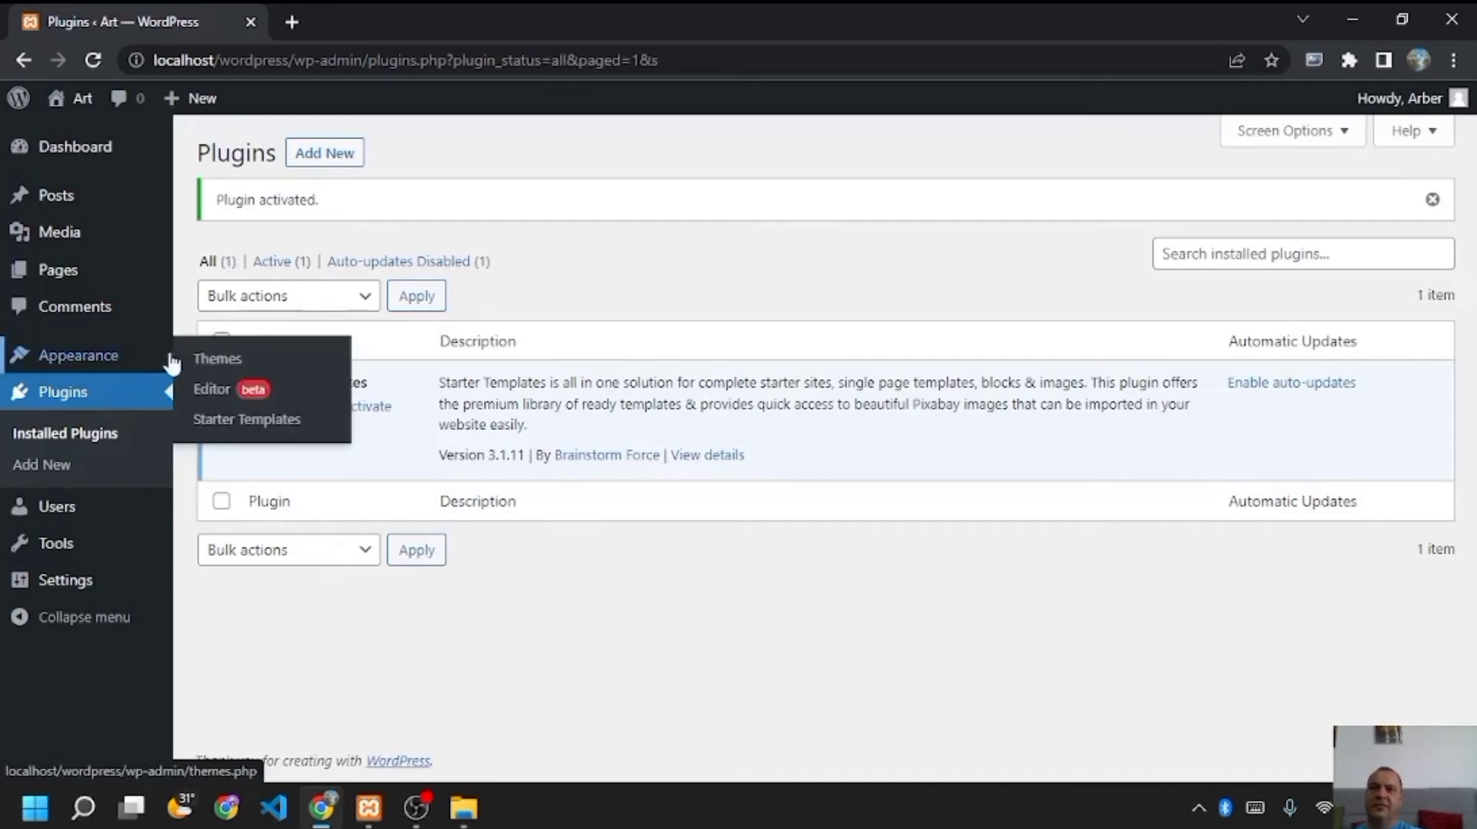
- Open the Starter Templates library and scroll through the Artist template results
{"action": "left_click", "coordinate": [206, 423]}
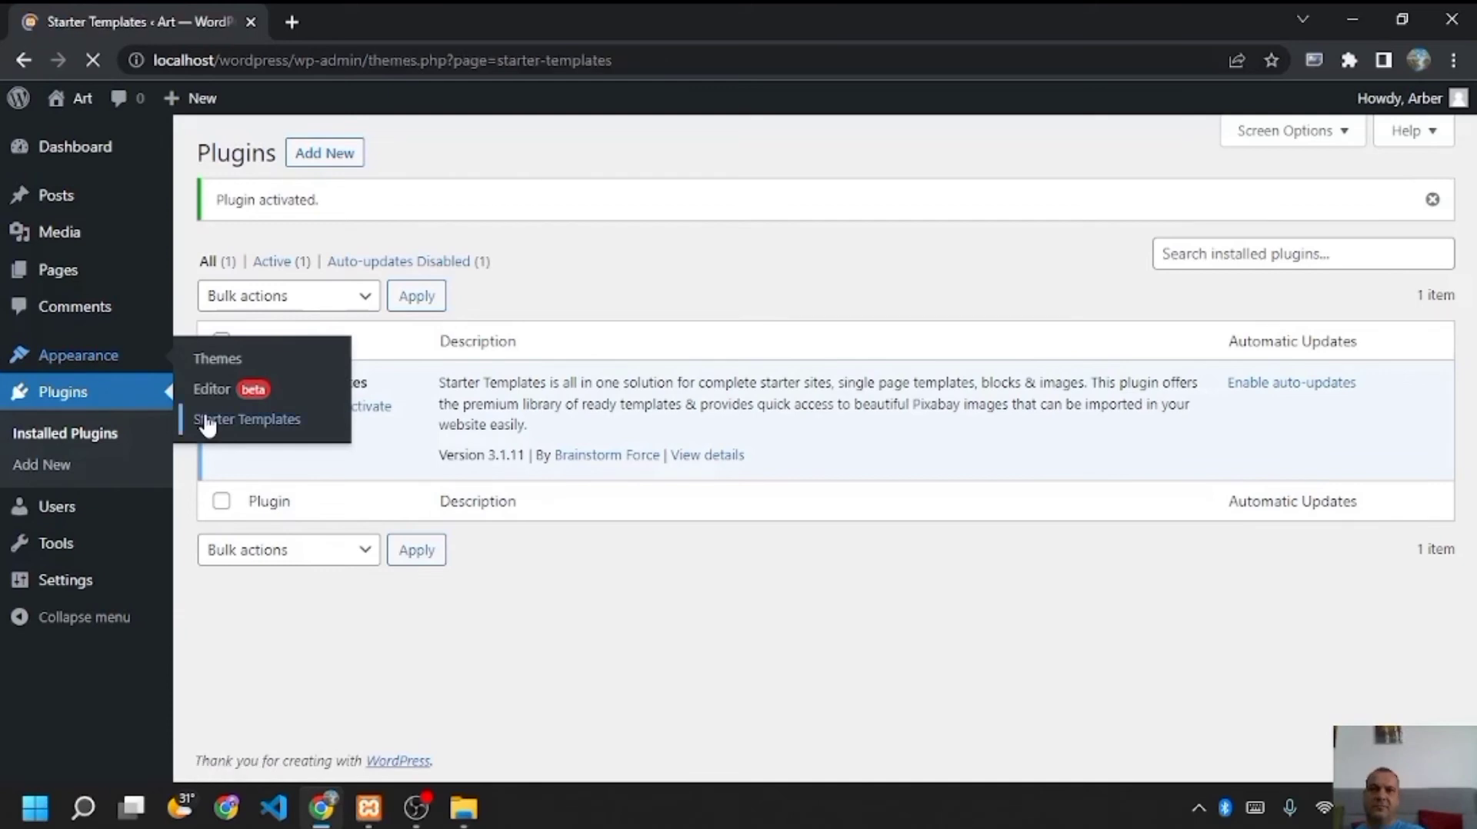
{"action": "mouse_move", "coordinate": [731, 462]}
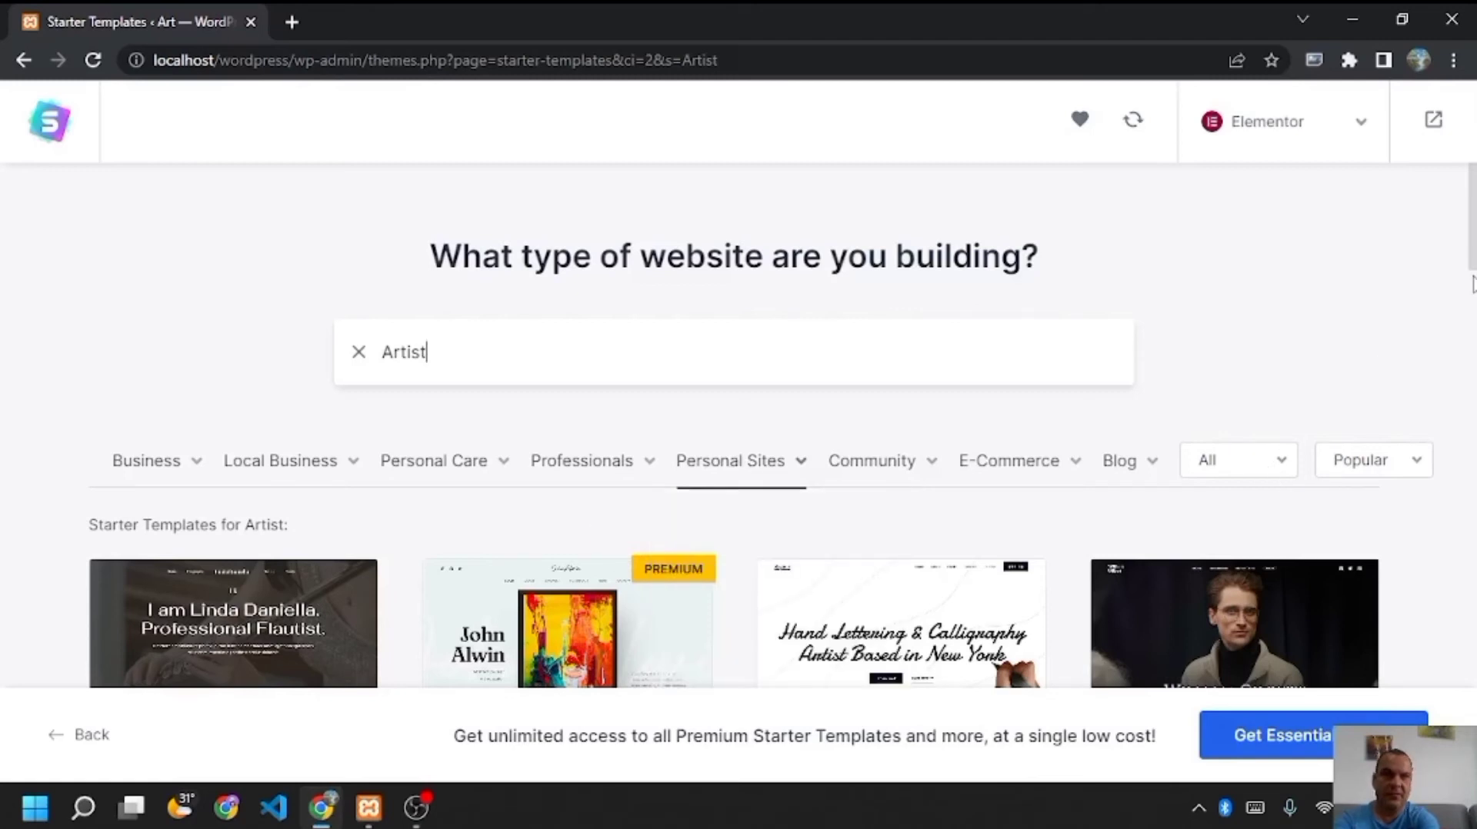
{"action": "scroll", "coordinate": [1343, 431], "scroll_direction": "down", "scroll_amount": 5}
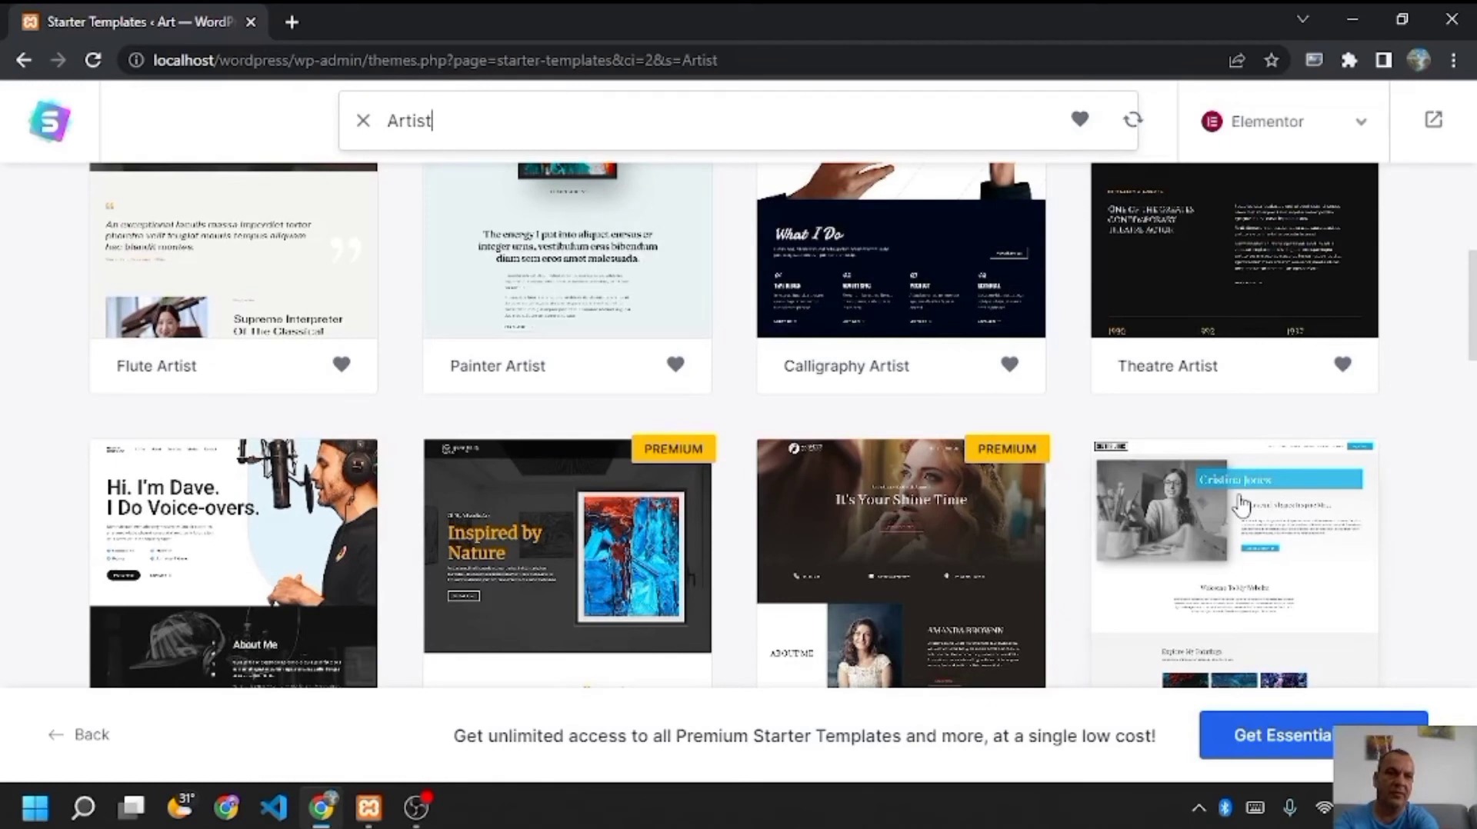
{"action": "left_click_drag", "start_coordinate": [1474, 275], "coordinate": [1474, 295]}
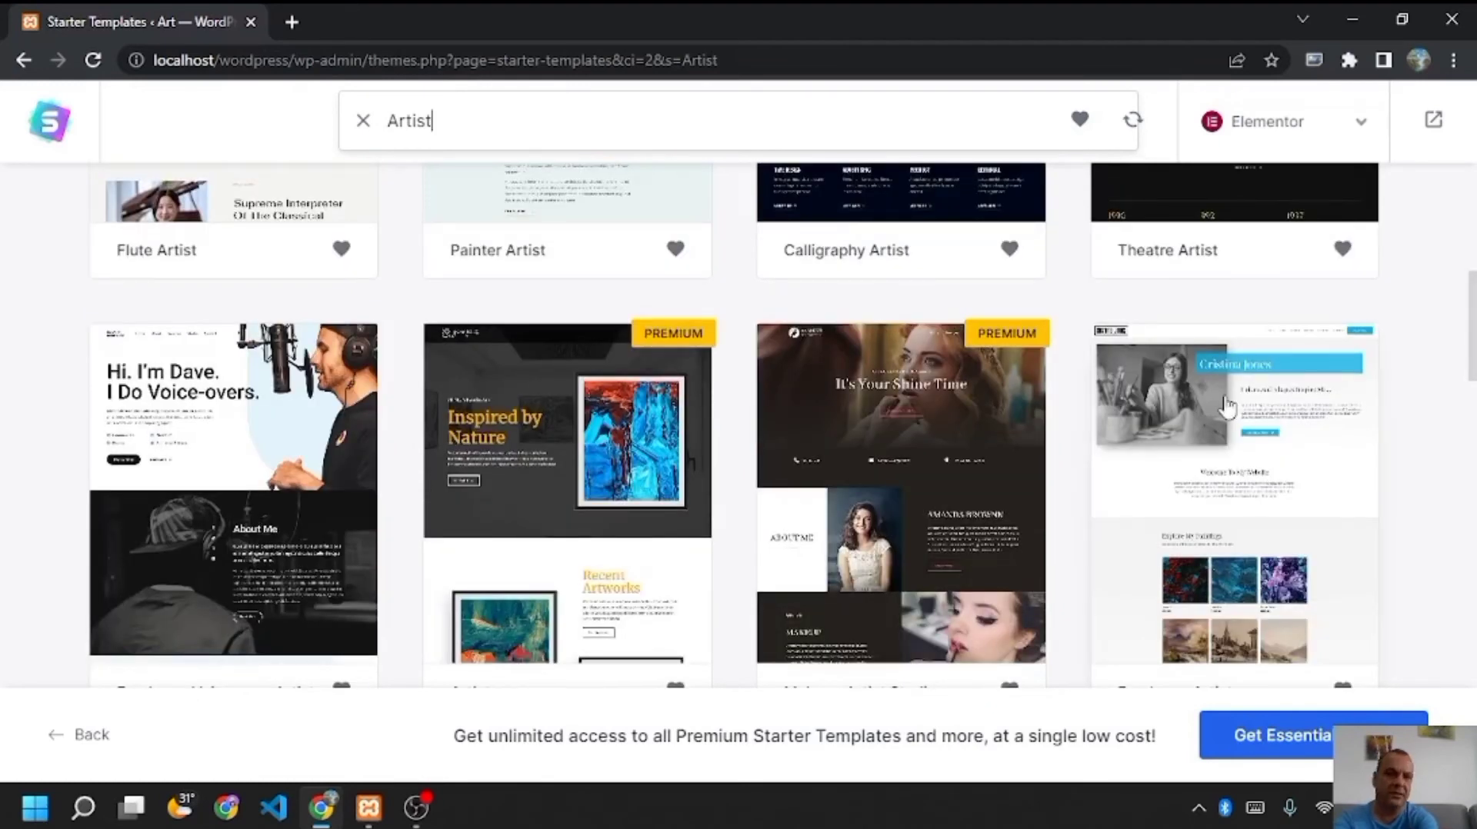
- Open the Freelance Artist template and scroll through its preview
{"action": "left_click", "coordinate": [1228, 406]}
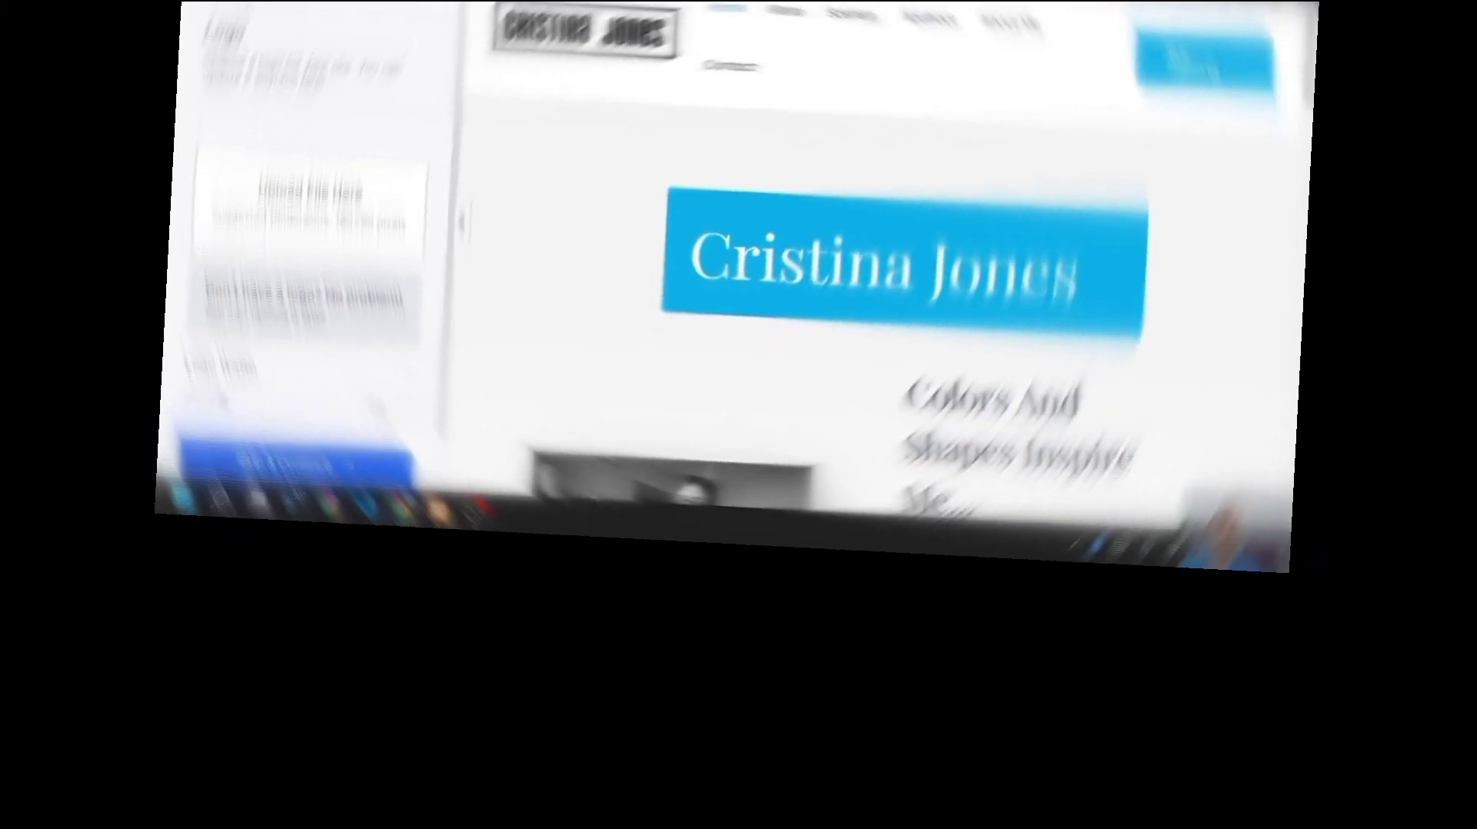
{"action": "left_click_drag", "start_coordinate": [1287, 82], "coordinate": [1293, 168]}
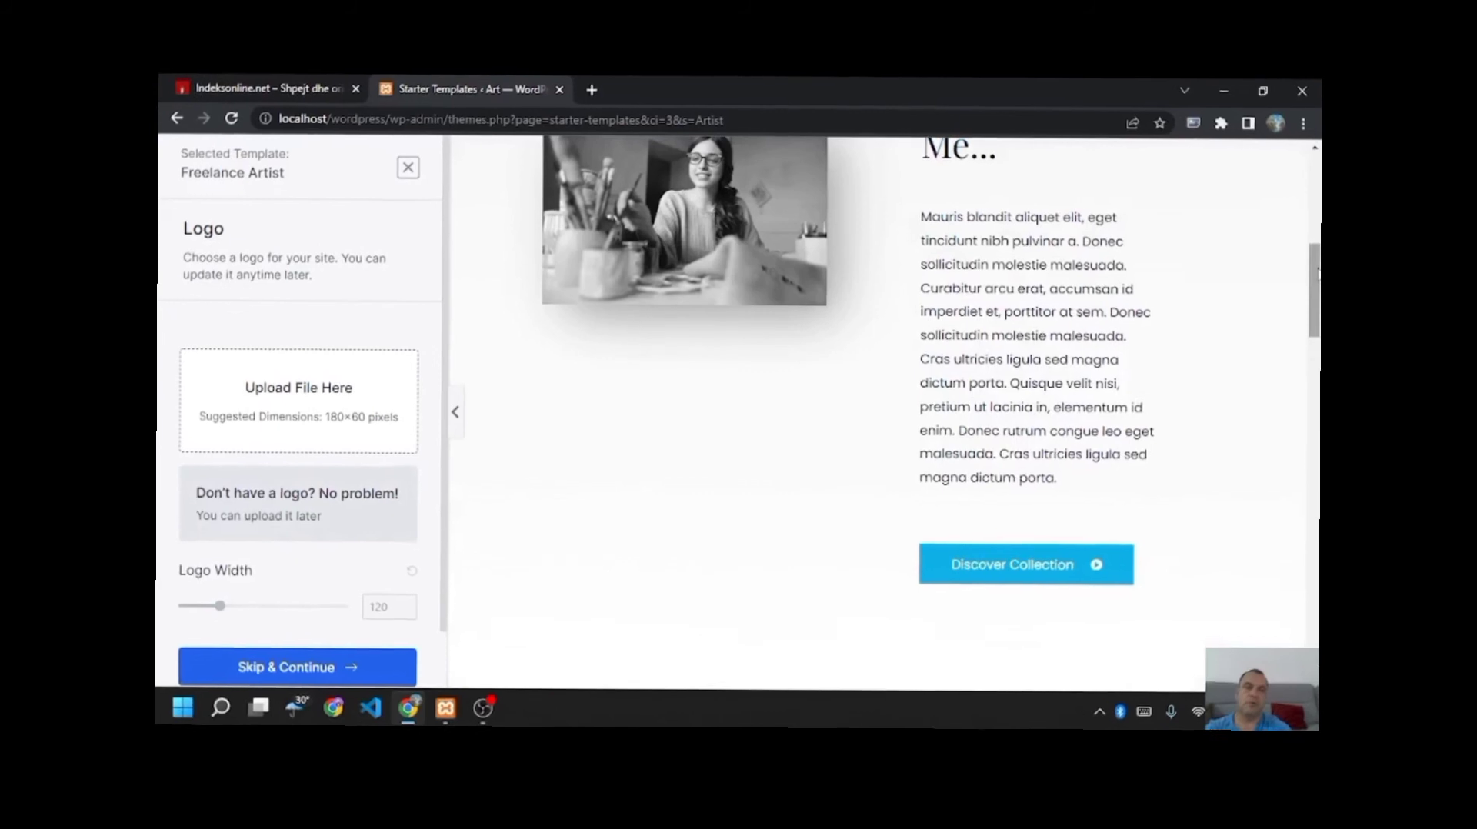
{"action": "left_click_drag", "start_coordinate": [1394, 265], "coordinate": [1390, 530]}
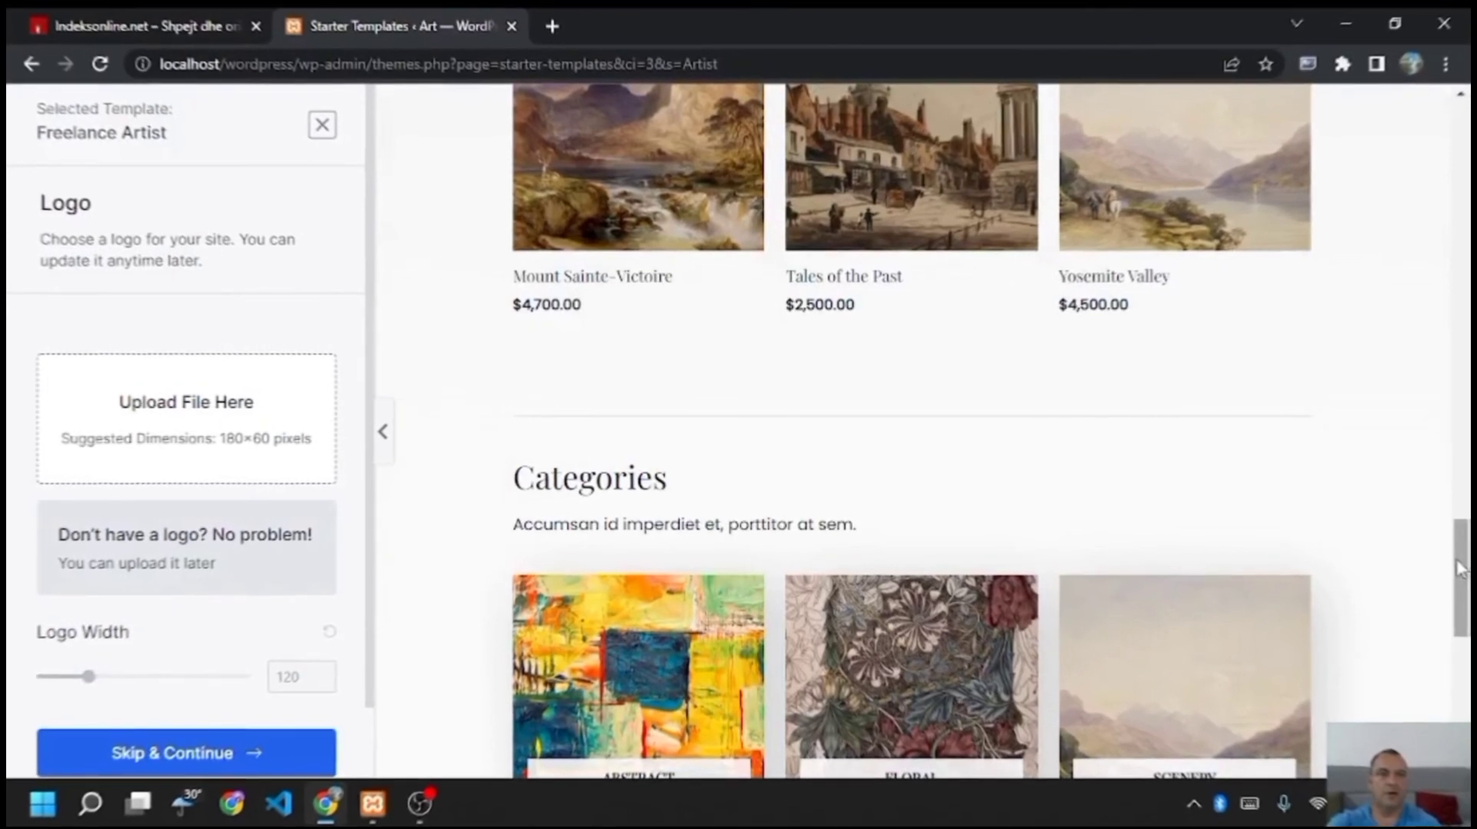
{"action": "mouse_move", "coordinate": [1457, 583]}
{"action": "left_mouse_down"}
{"action": "mouse_move", "coordinate": [1459, 651]}
{"action": "mouse_move", "coordinate": [1472, 473]}
{"action": "left_mouse_up"}
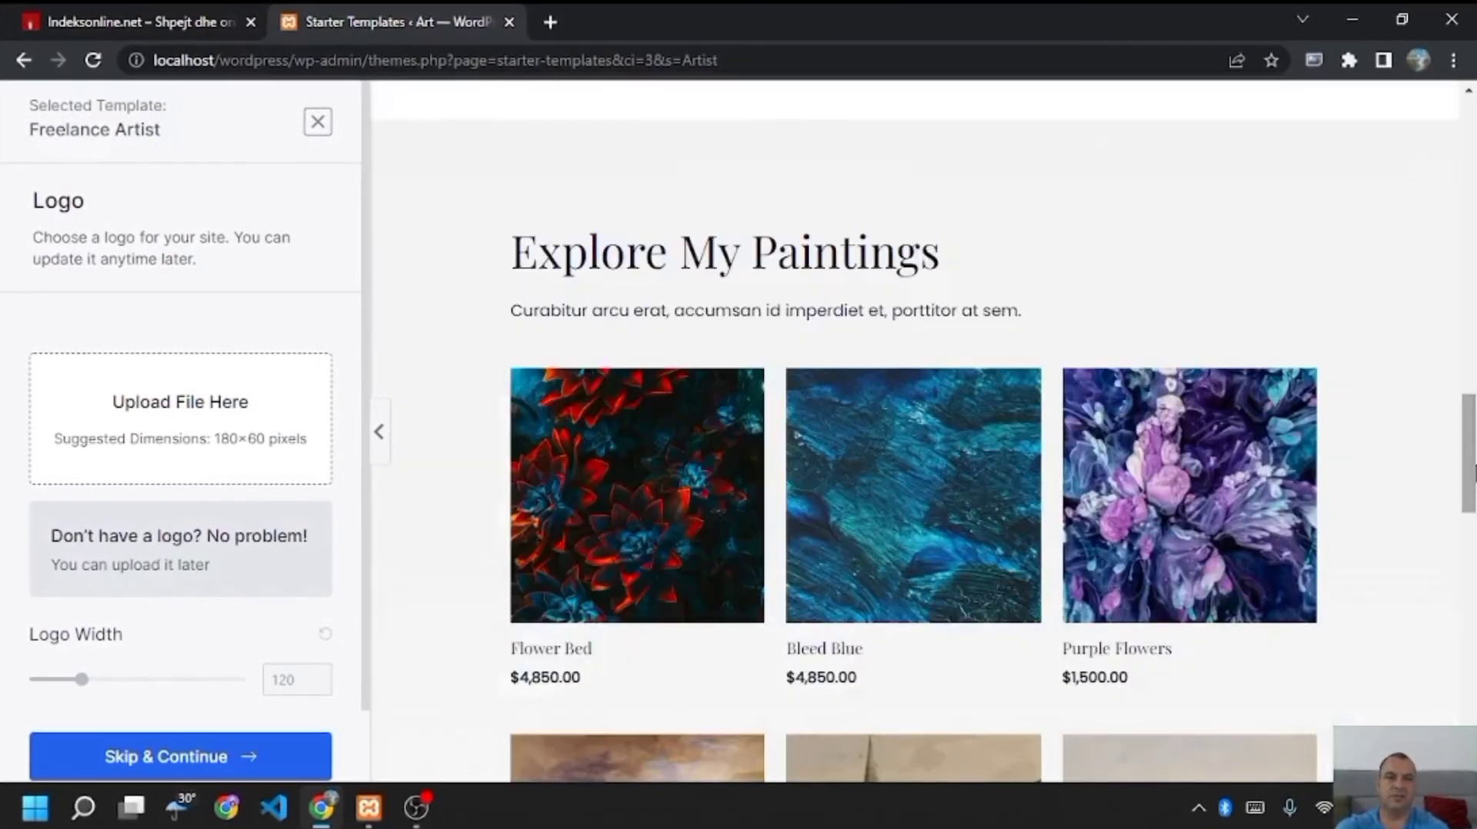
{"action": "left_click_drag", "start_coordinate": [1473, 471], "coordinate": [1474, 185]}
{"action": "scroll", "coordinate": [1459, 275], "scroll_direction": "down", "scroll_amount": 1}
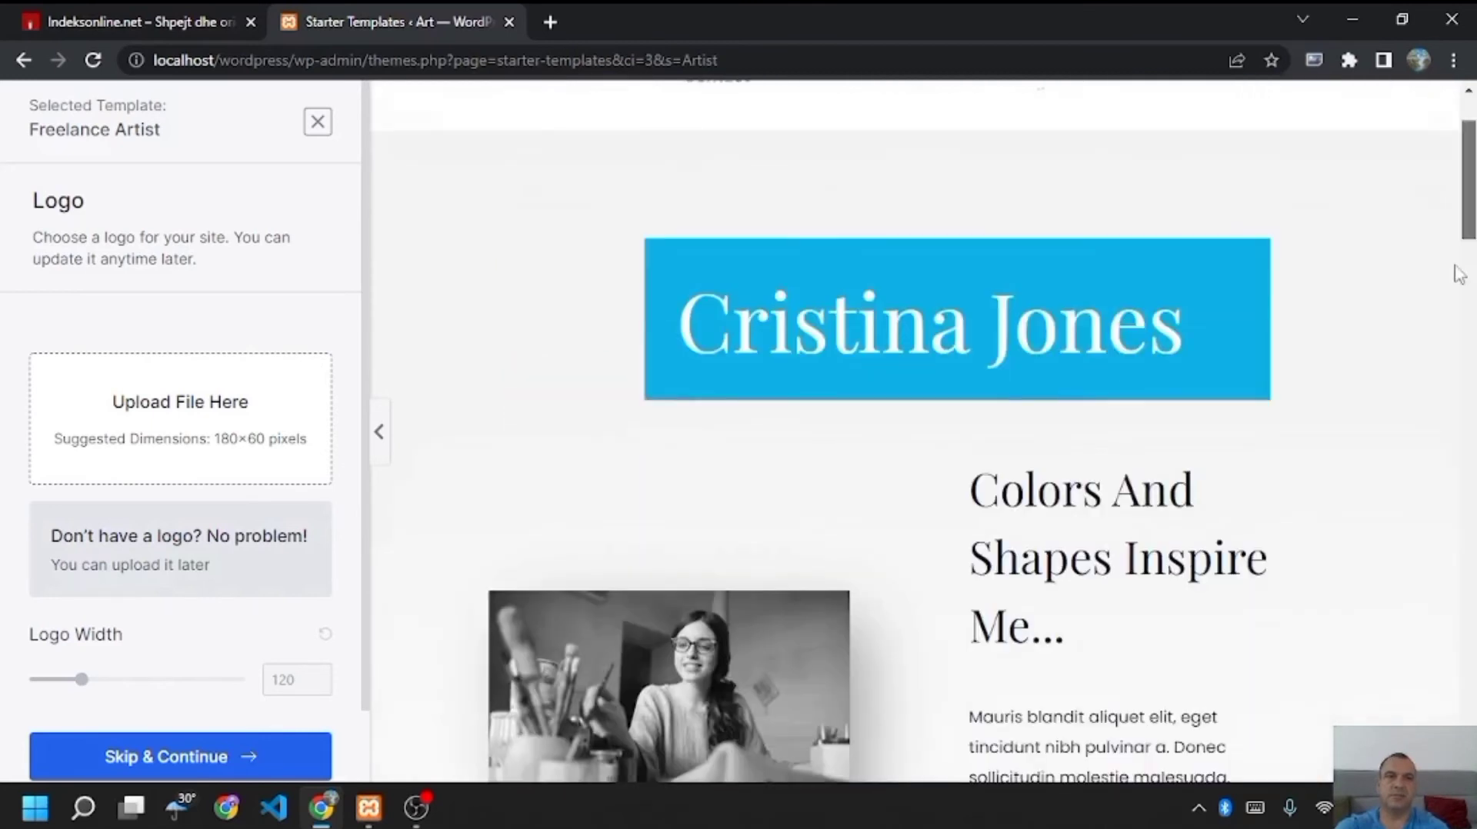
{"action": "scroll", "coordinate": [1459, 274], "scroll_direction": "down", "scroll_amount": 8}
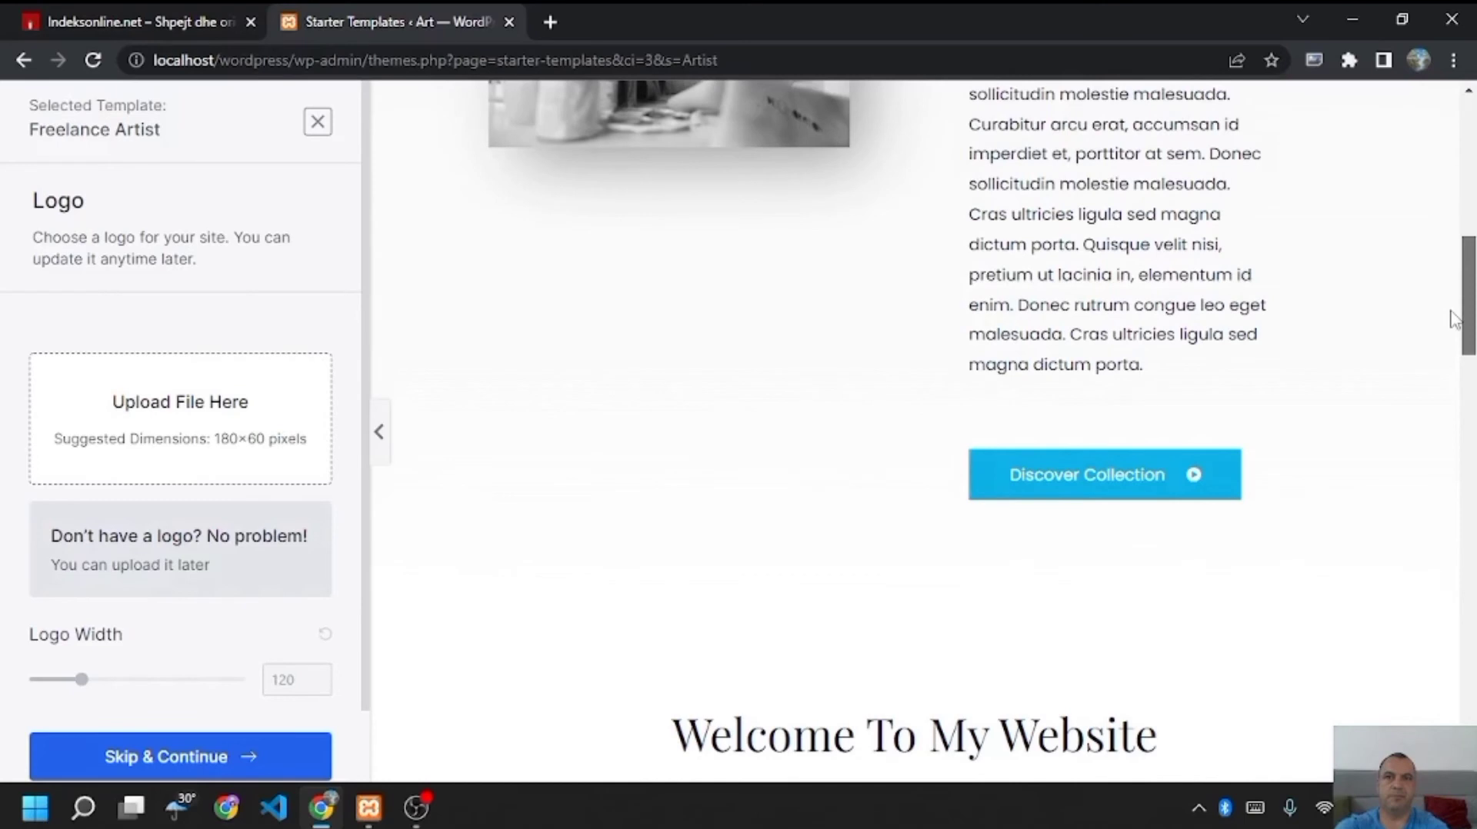
{"action": "scroll", "coordinate": [1452, 320], "scroll_direction": "up", "scroll_amount": 6}
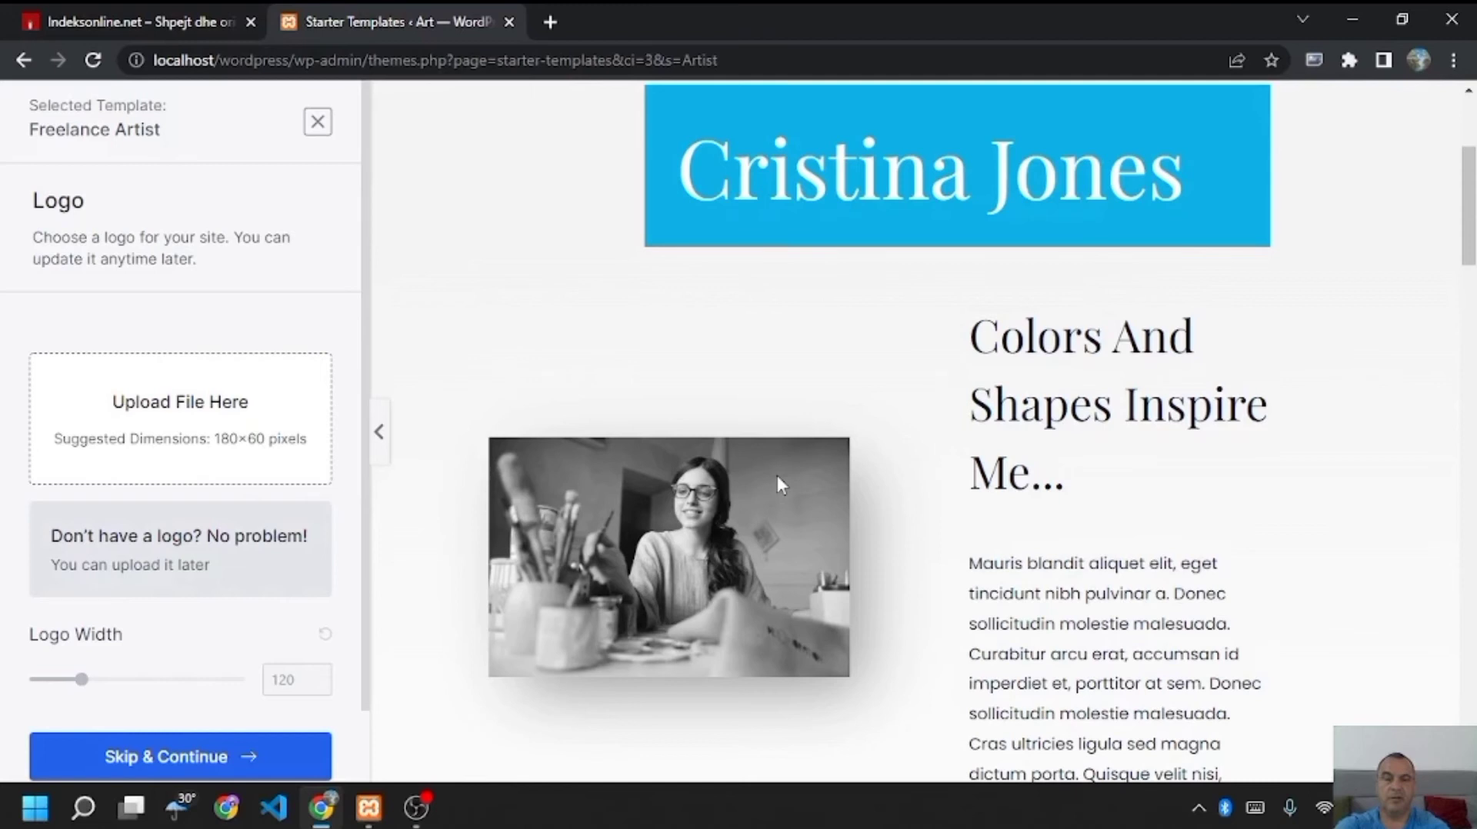
- Skip the logo step and keep the default colours and Playfair Display / Poppins fonts
{"action": "mouse_move", "coordinate": [1467, 230]}
{"action": "left_mouse_down"}
{"action": "mouse_move", "coordinate": [1469, 565]}
{"action": "mouse_move", "coordinate": [1469, 509]}
{"action": "left_mouse_up"}
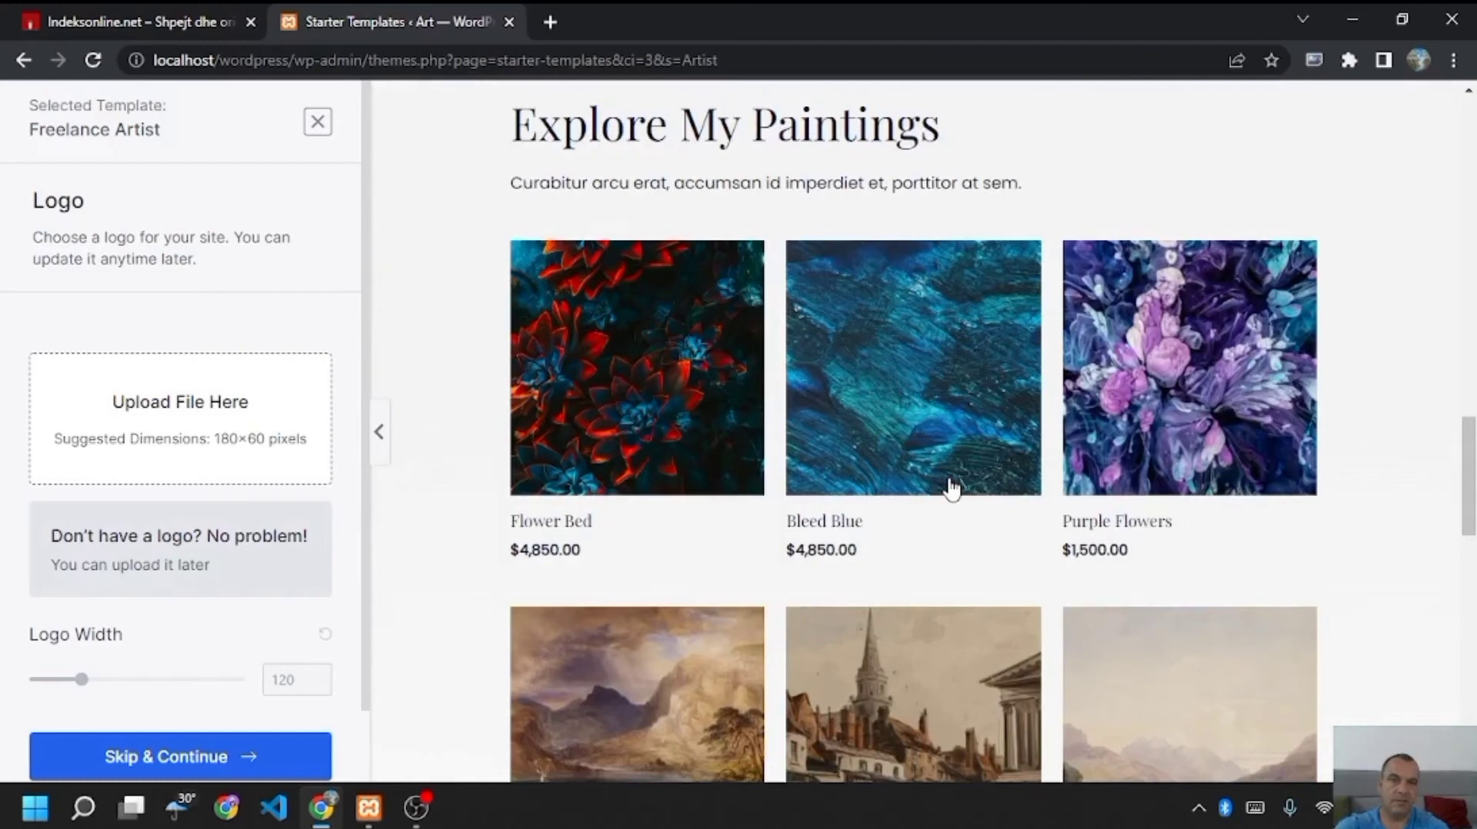
{"action": "left_click_drag", "start_coordinate": [1472, 489], "coordinate": [1472, 571]}
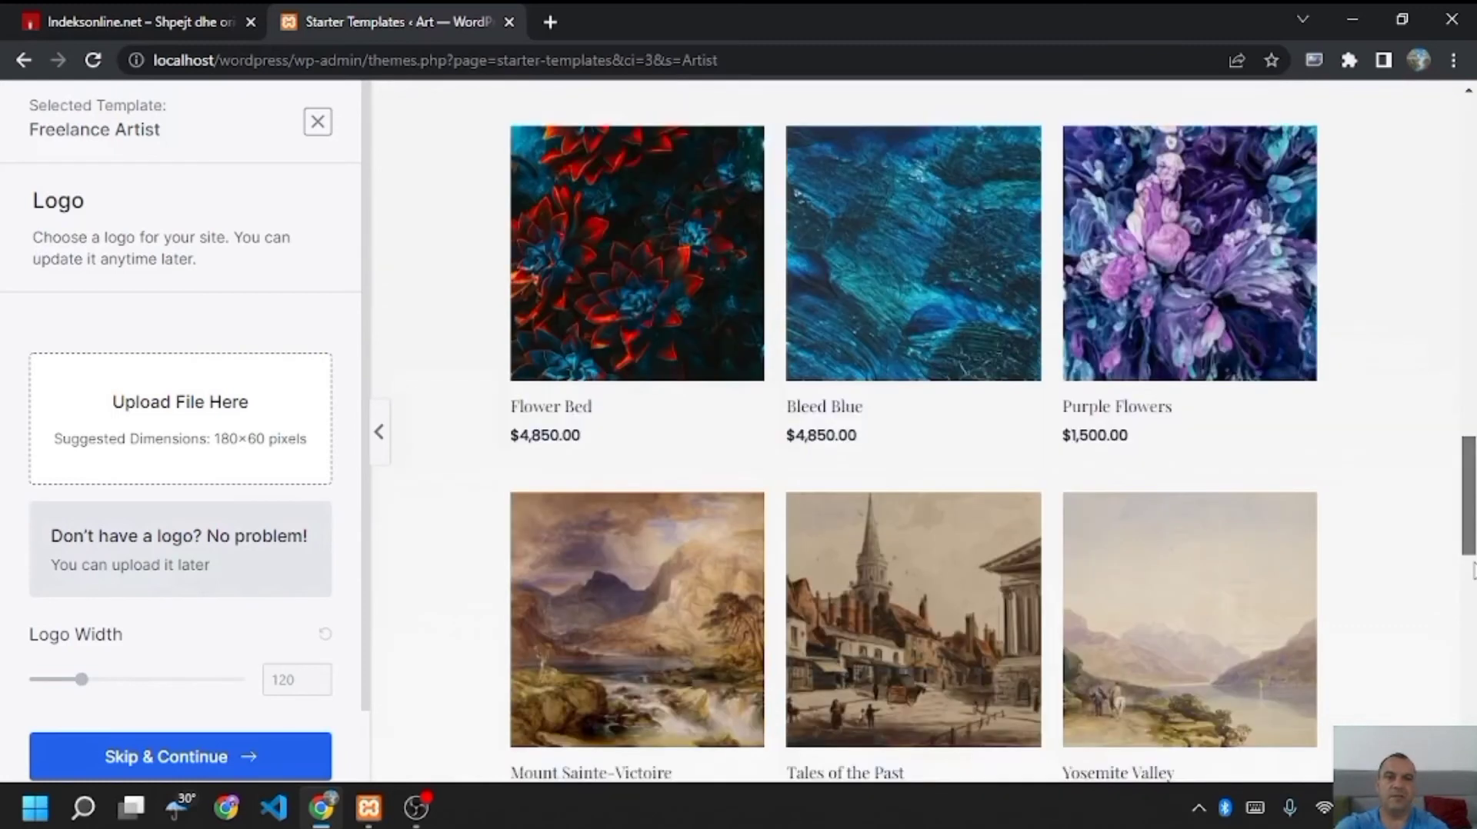
{"action": "scroll", "coordinate": [1473, 571], "scroll_direction": "down", "scroll_amount": 5}
{"action": "left_click_drag", "start_coordinate": [1471, 408], "coordinate": [1472, 245]}
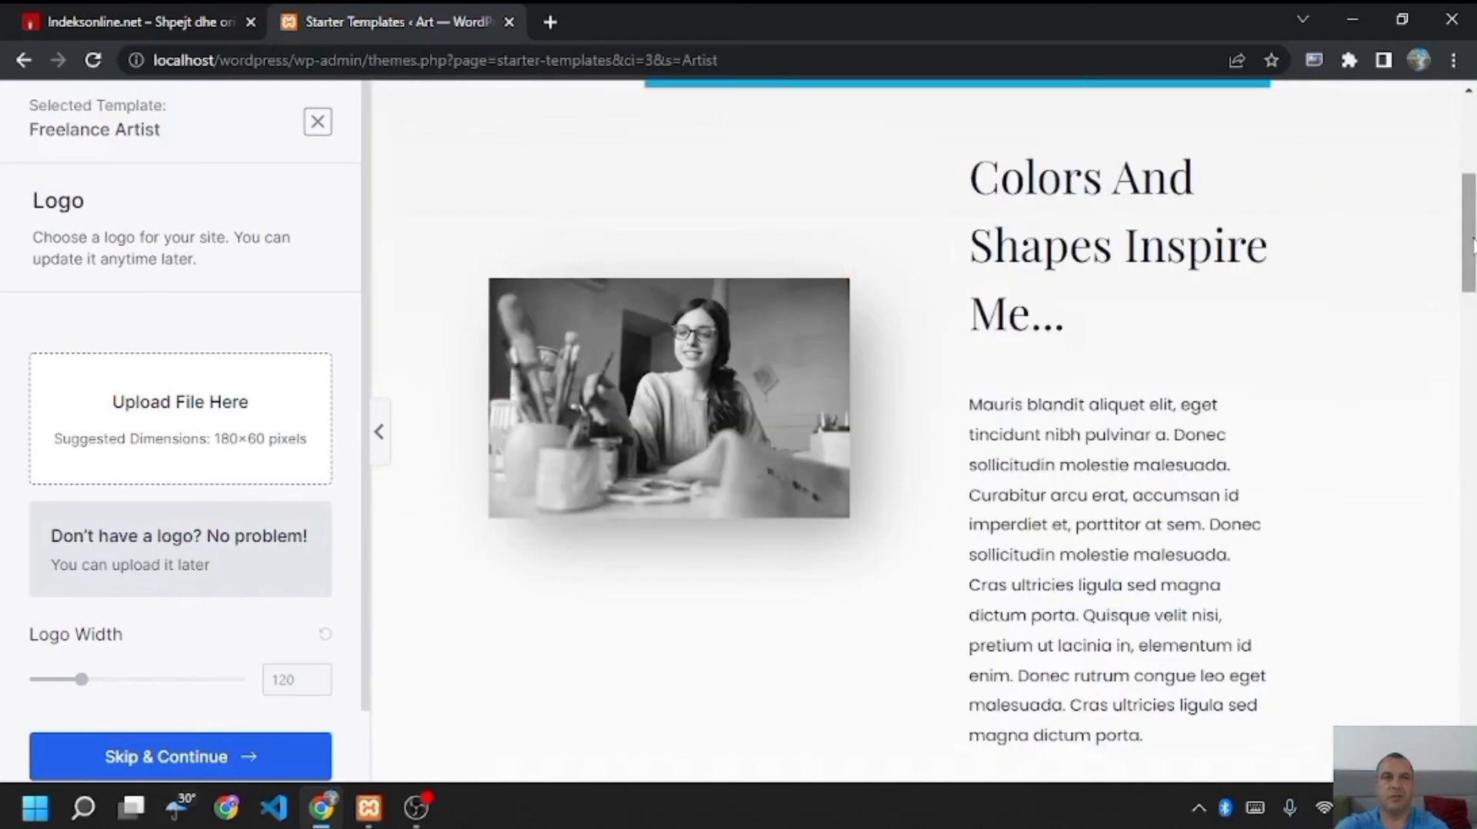
{"action": "left_click_drag", "start_coordinate": [1472, 244], "coordinate": [1473, 123]}
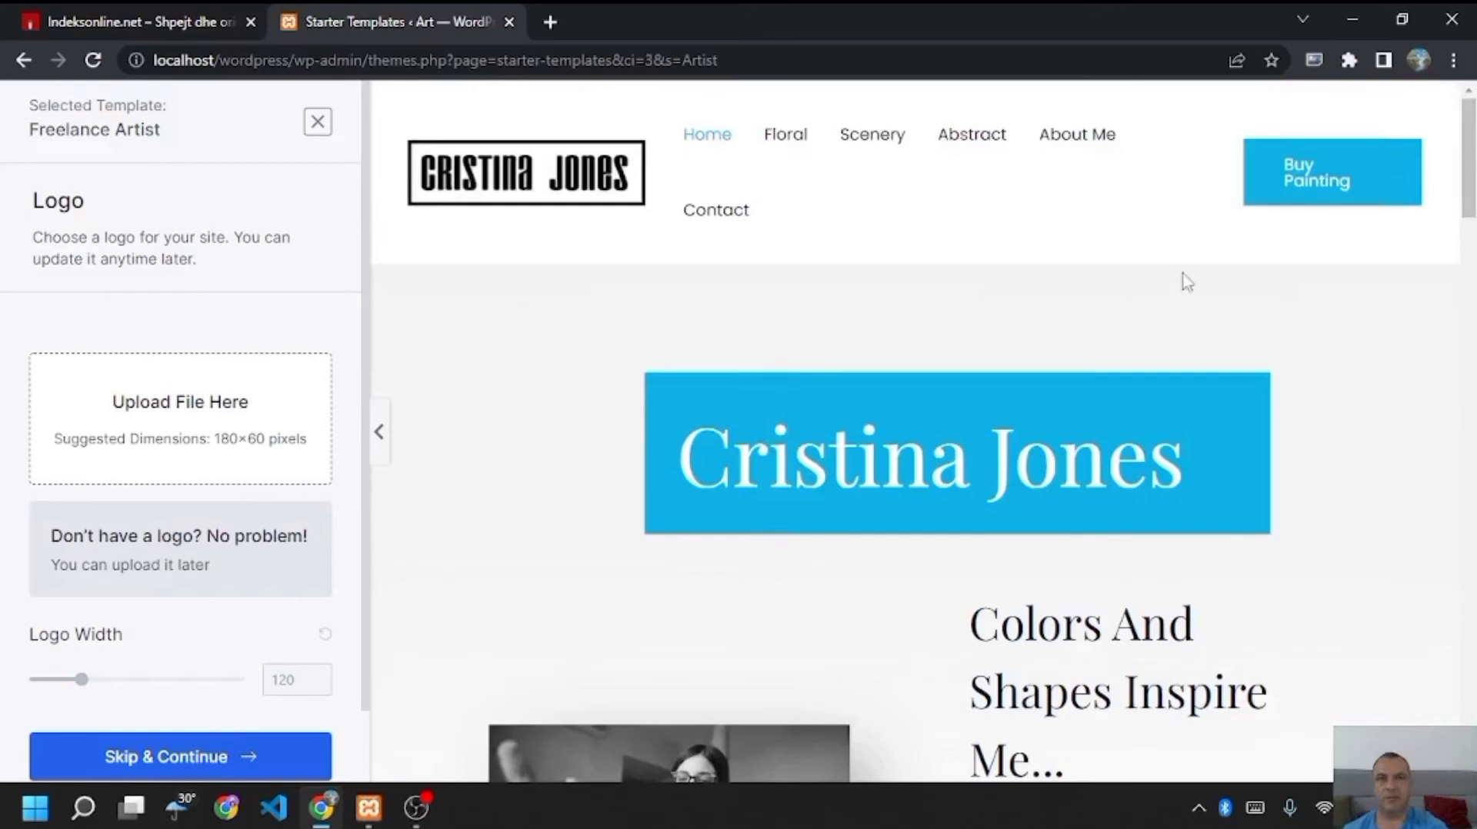
{"action": "left_click", "coordinate": [177, 763]}
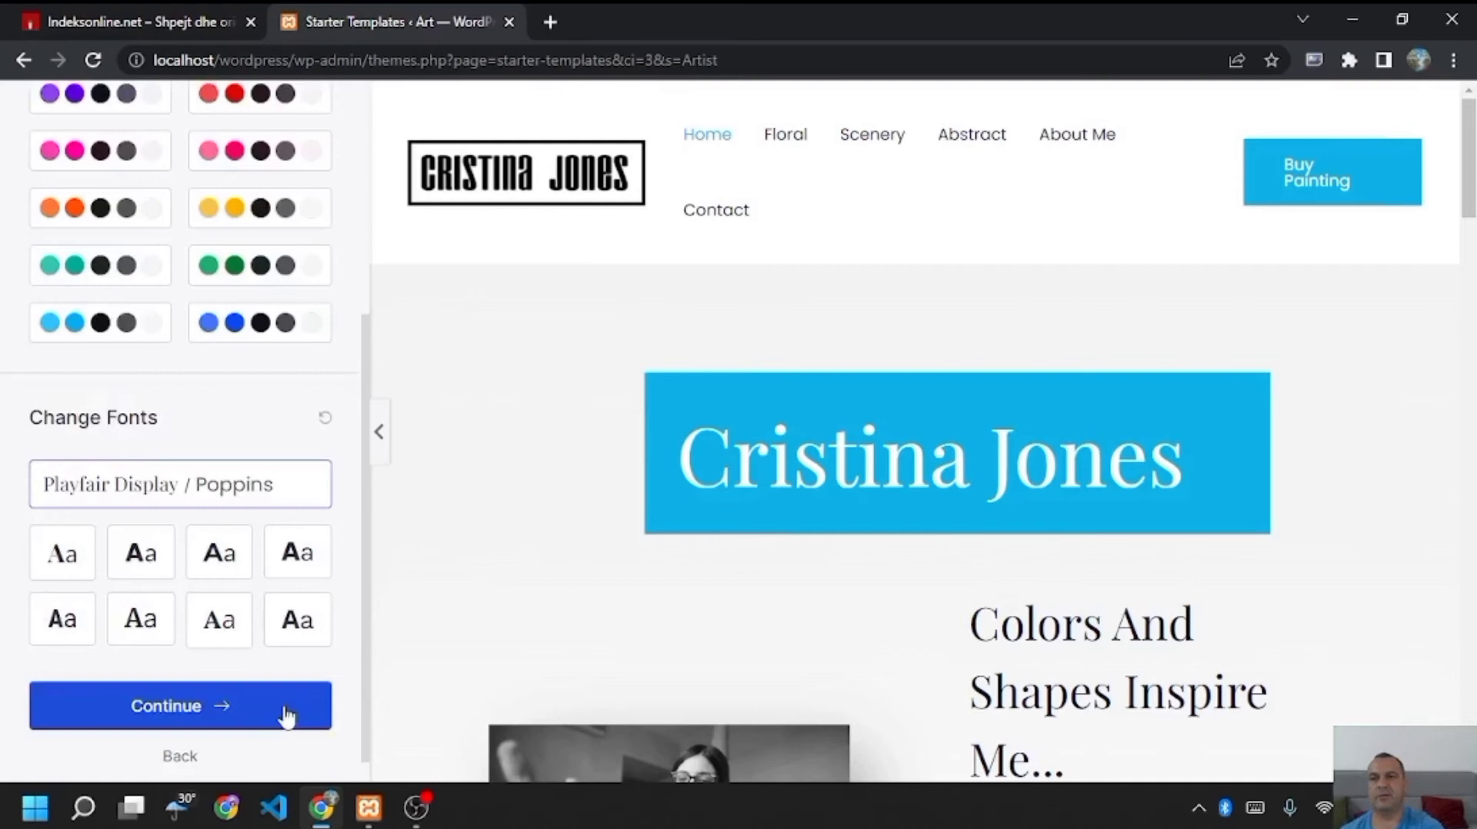
{"action": "left_click", "coordinate": [286, 716]}
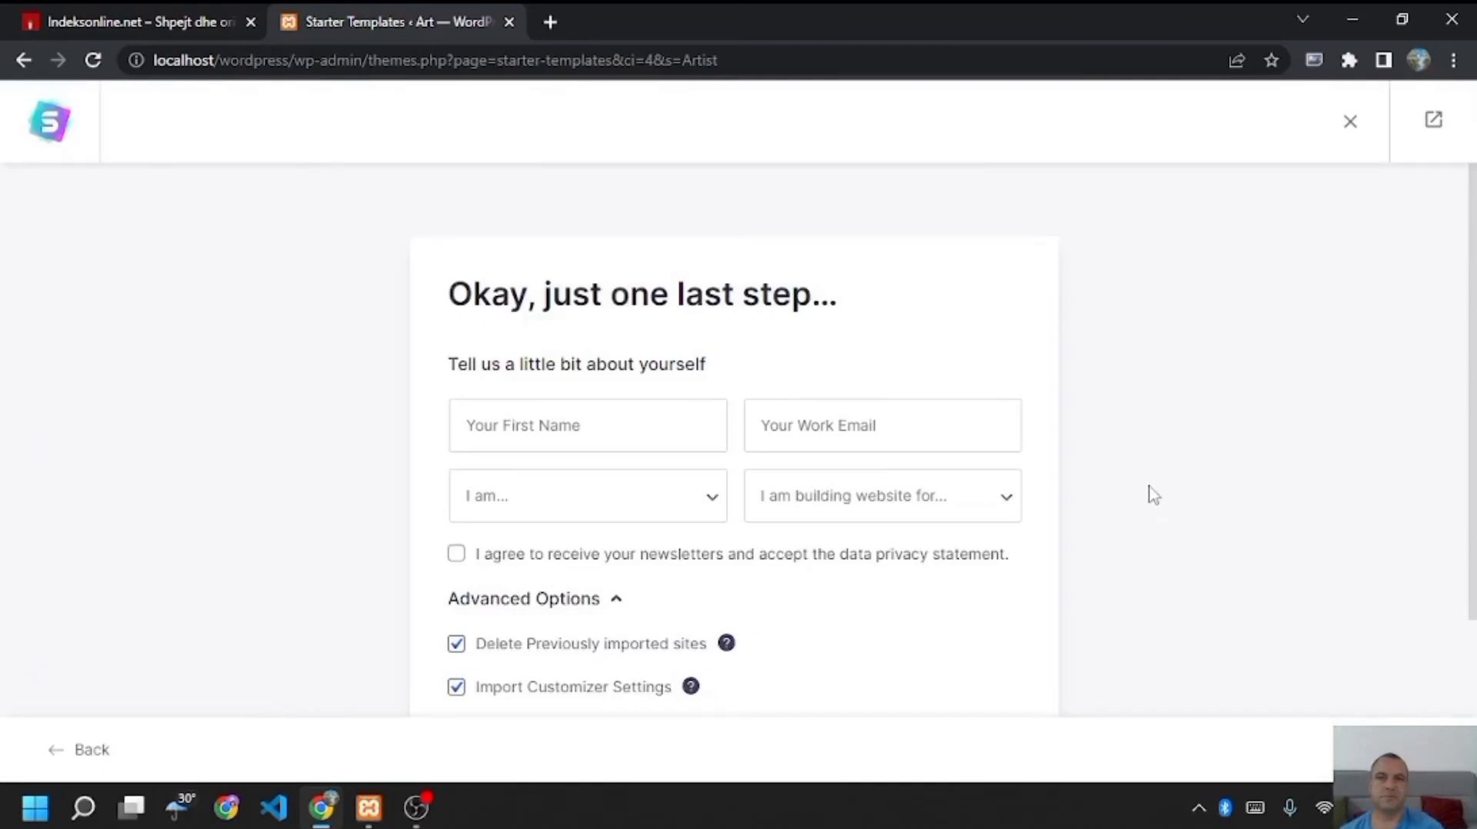
- Submit the details form and build the website from the Freelance Artist template
{"action": "scroll", "coordinate": [1153, 495], "scroll_direction": "down", "scroll_amount": 3}
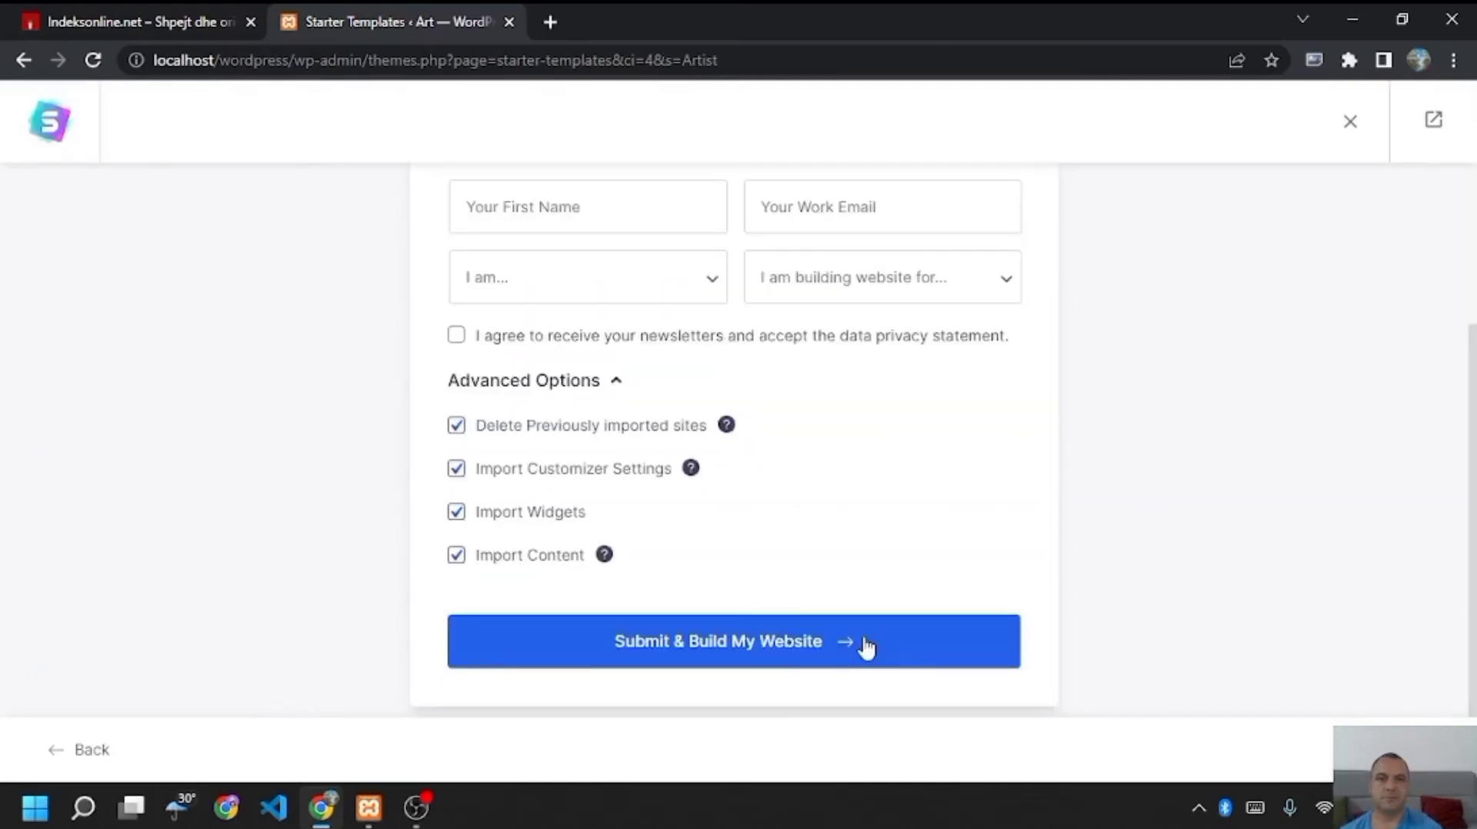
{"action": "left_click", "coordinate": [867, 649]}
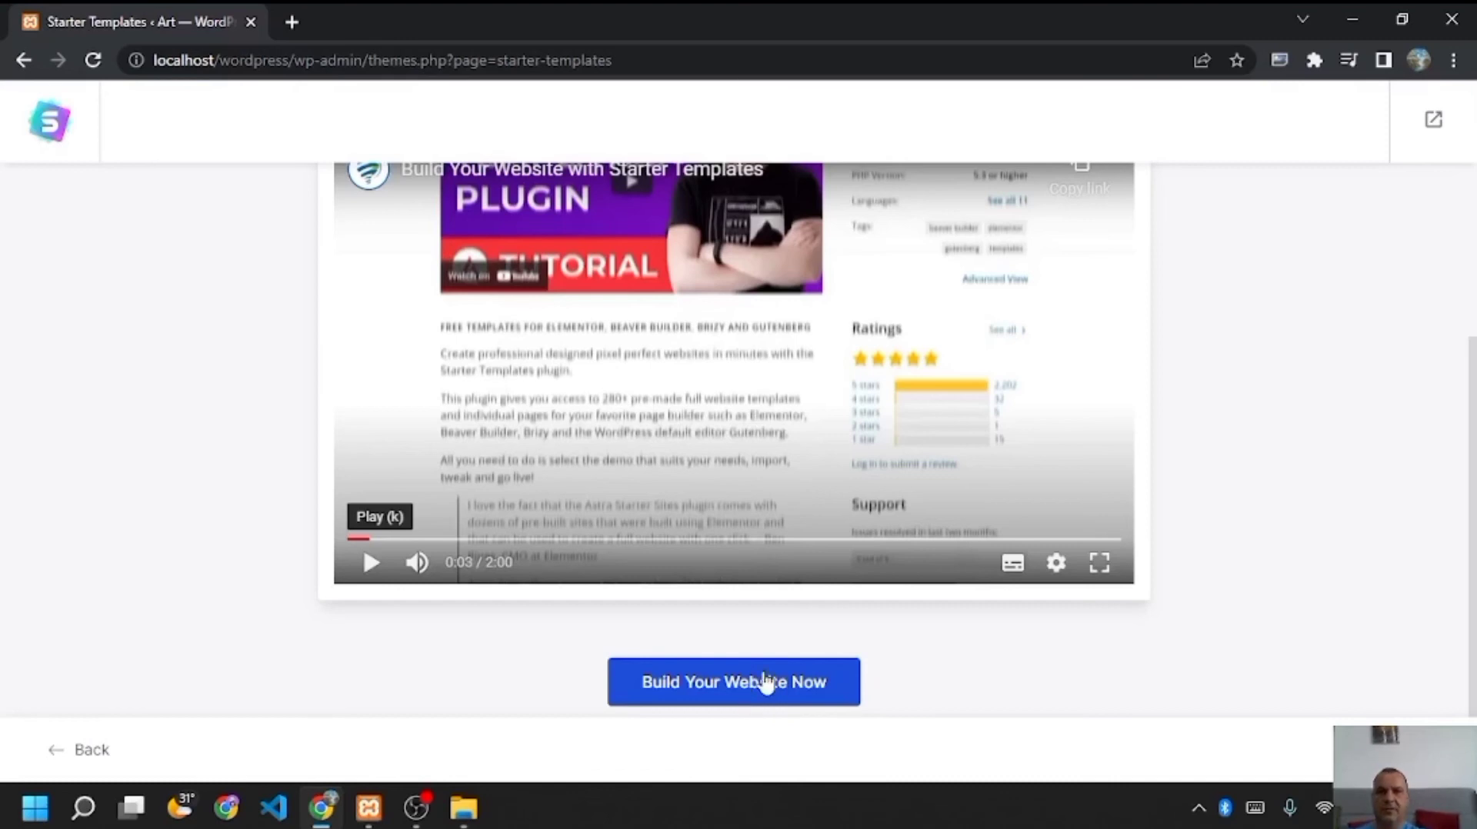
{"action": "left_click", "coordinate": [764, 680]}
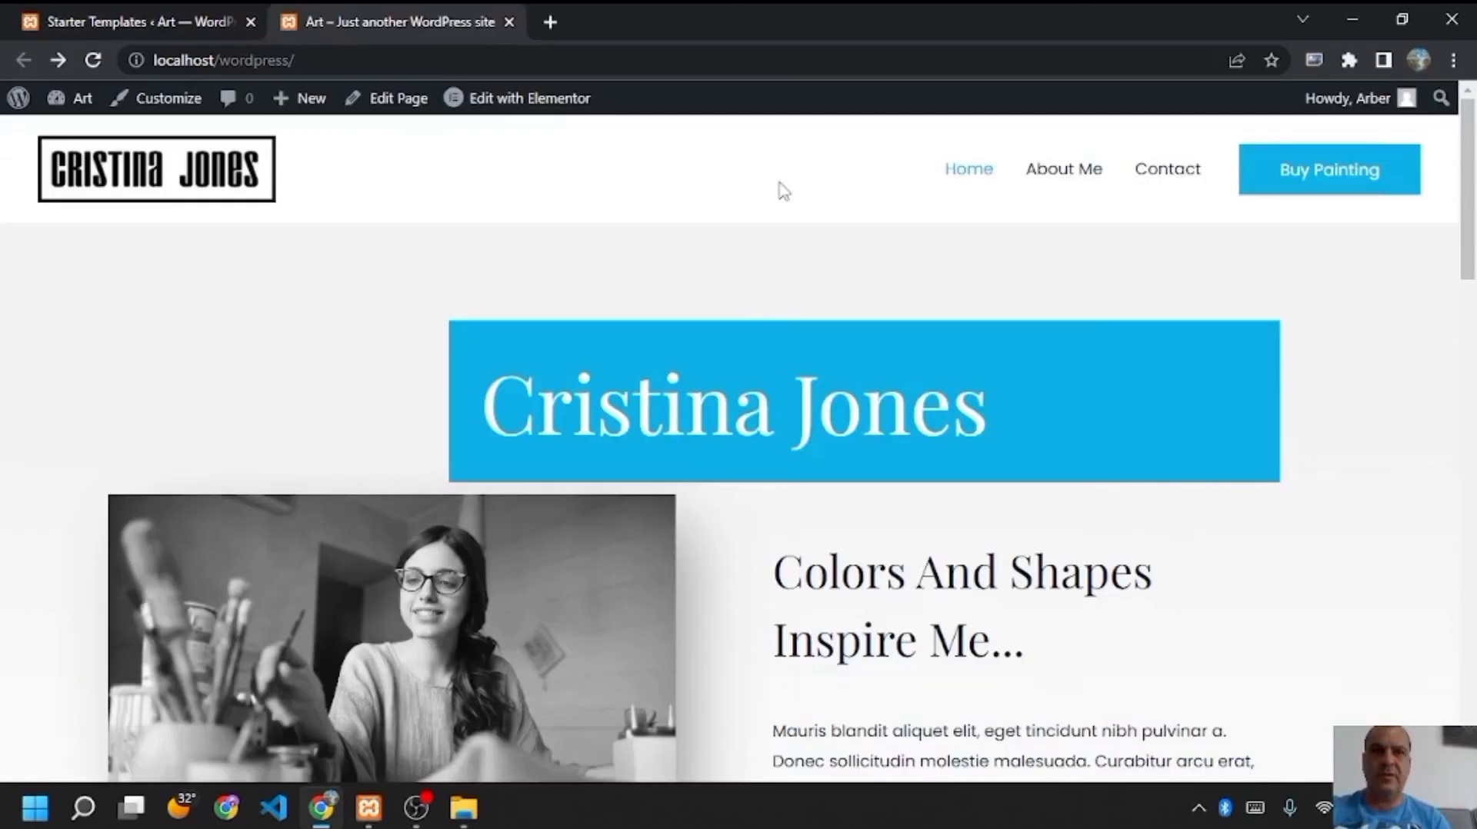
{"action": "mouse_move", "coordinate": [513, 112]}
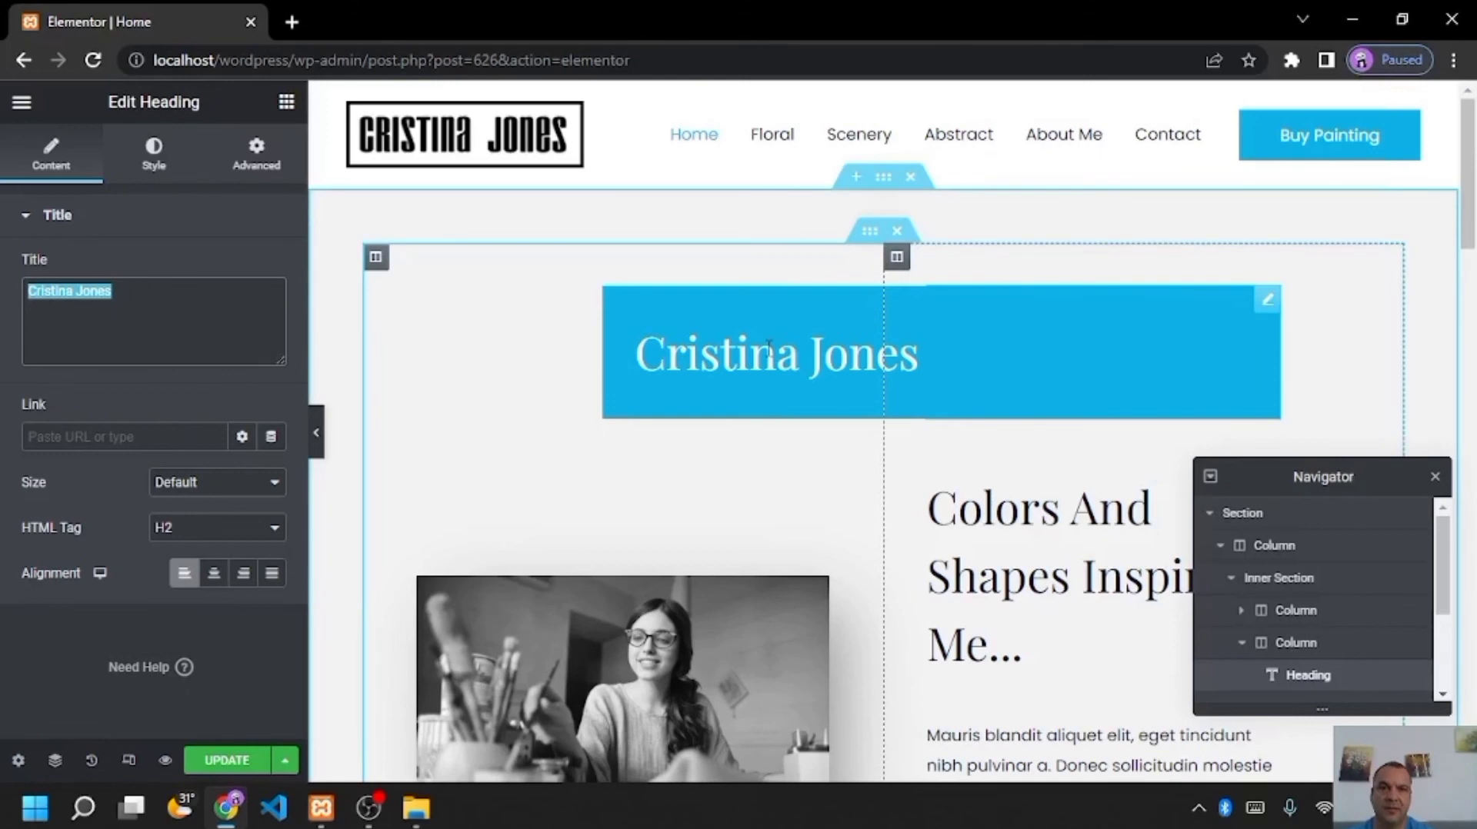
- Replace the banner heading text with the owner's full name and set its level to H2
{"action": "left_click", "coordinate": [769, 350]}
{"action": "triple_click", "coordinate": [151, 300]}
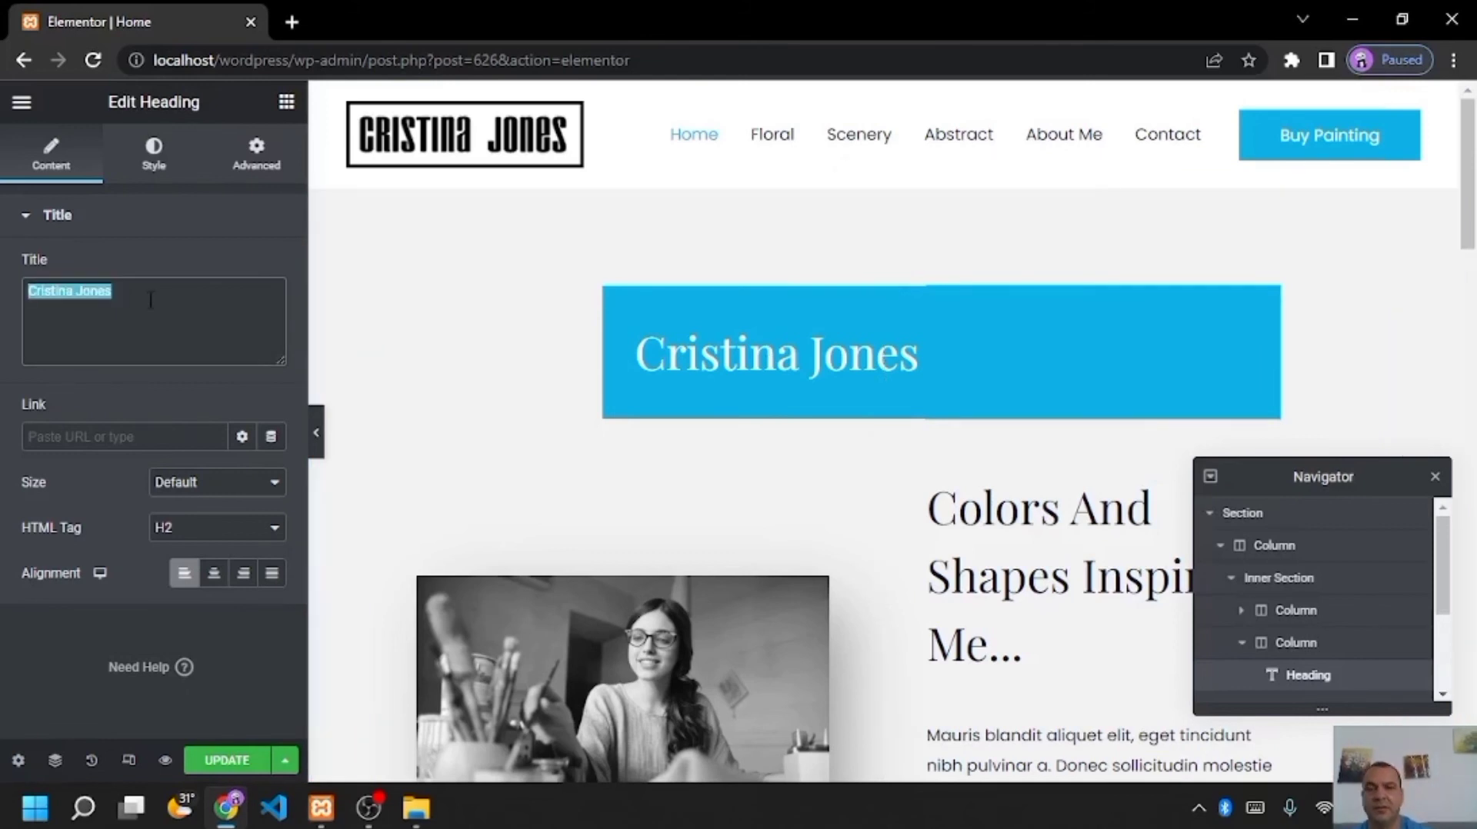
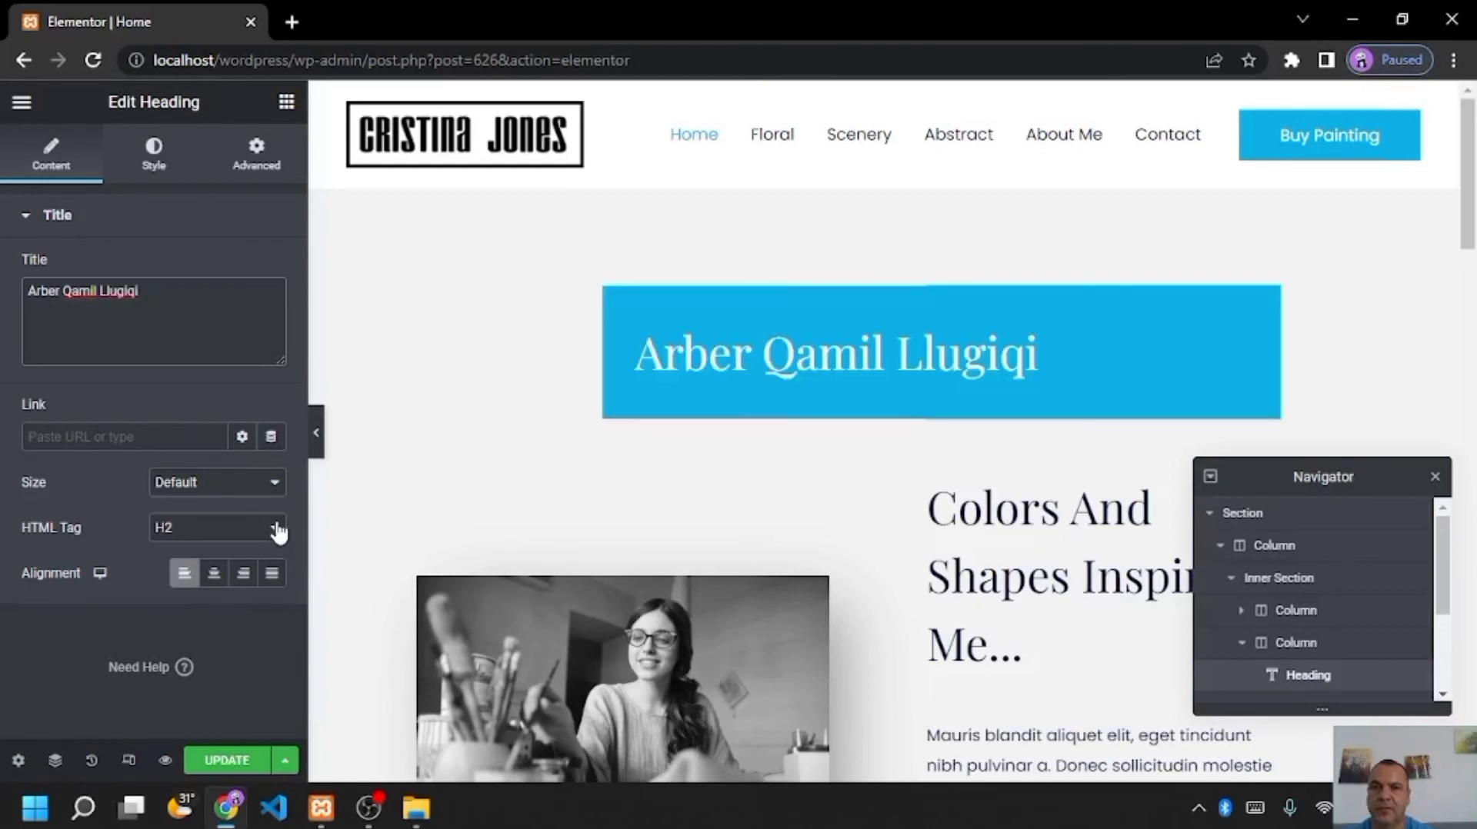
{"action": "left_click", "coordinate": [275, 527]}
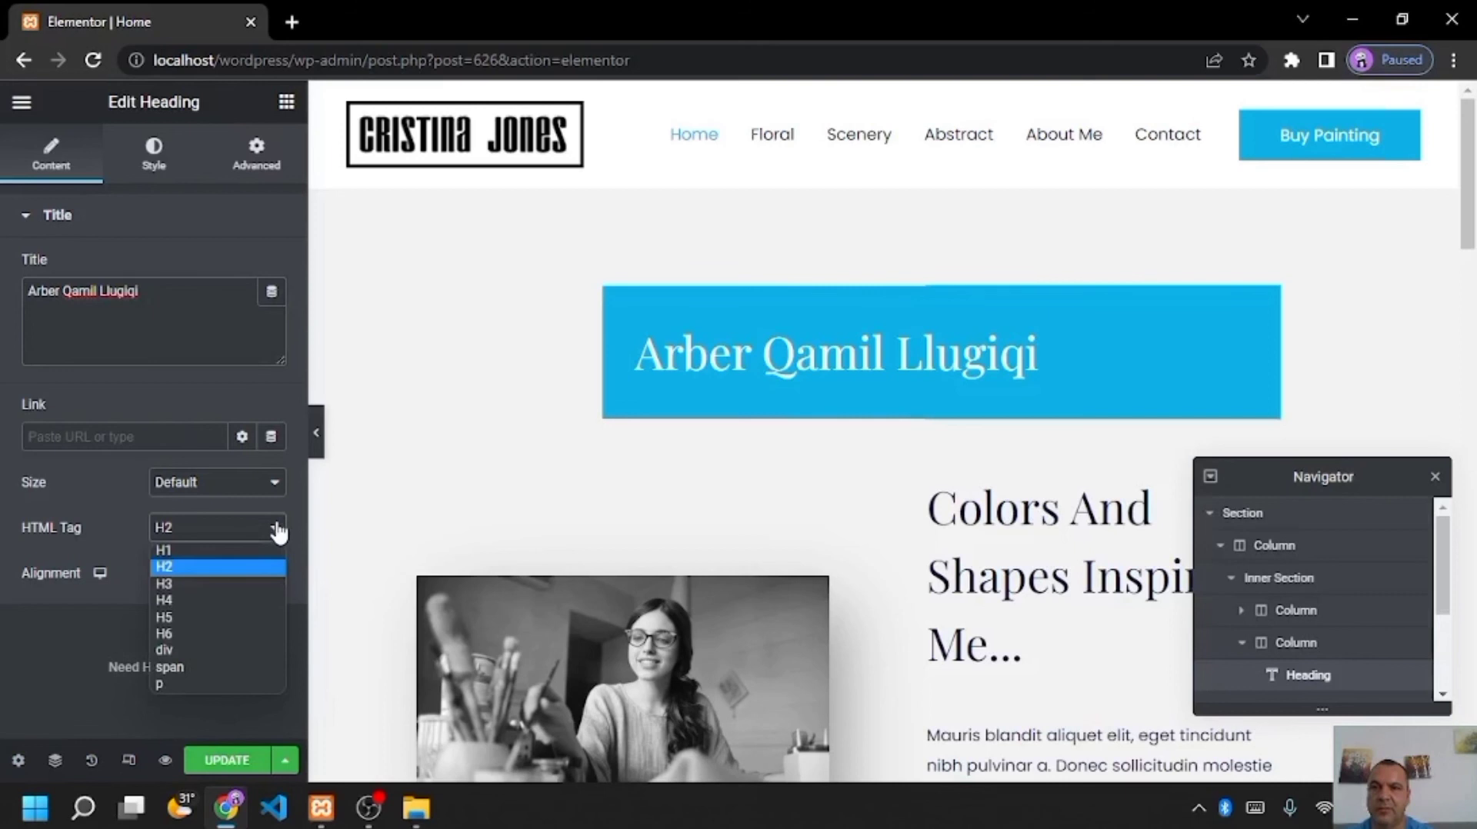
{"action": "left_click", "coordinate": [197, 583]}
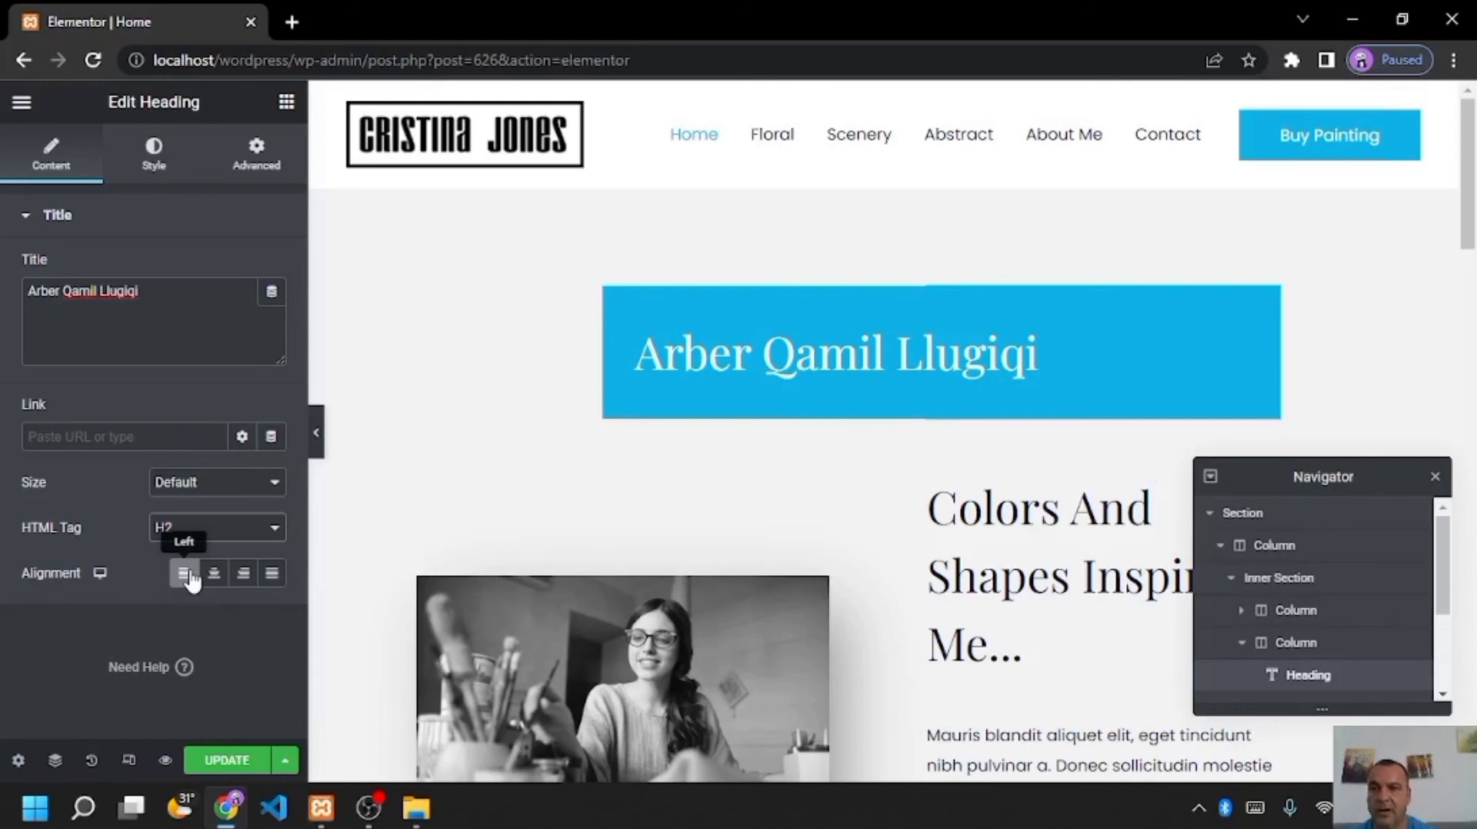
{"action": "scroll", "coordinate": [597, 613], "scroll_direction": "down", "scroll_amount": 5}
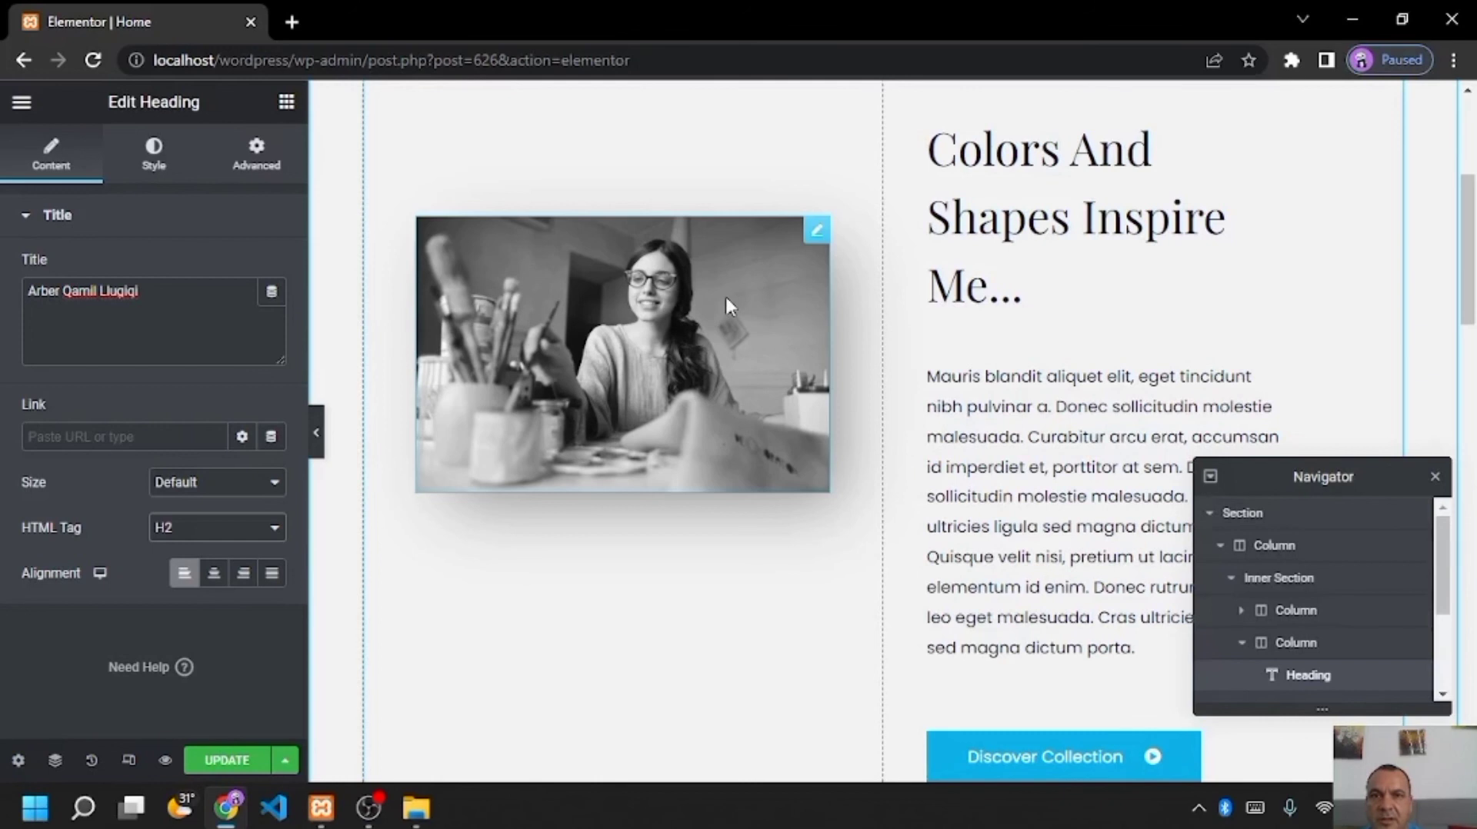
- Replace the woman's photo beside the heading with the owner's own picture and update the page
{"action": "left_click", "coordinate": [726, 299]}
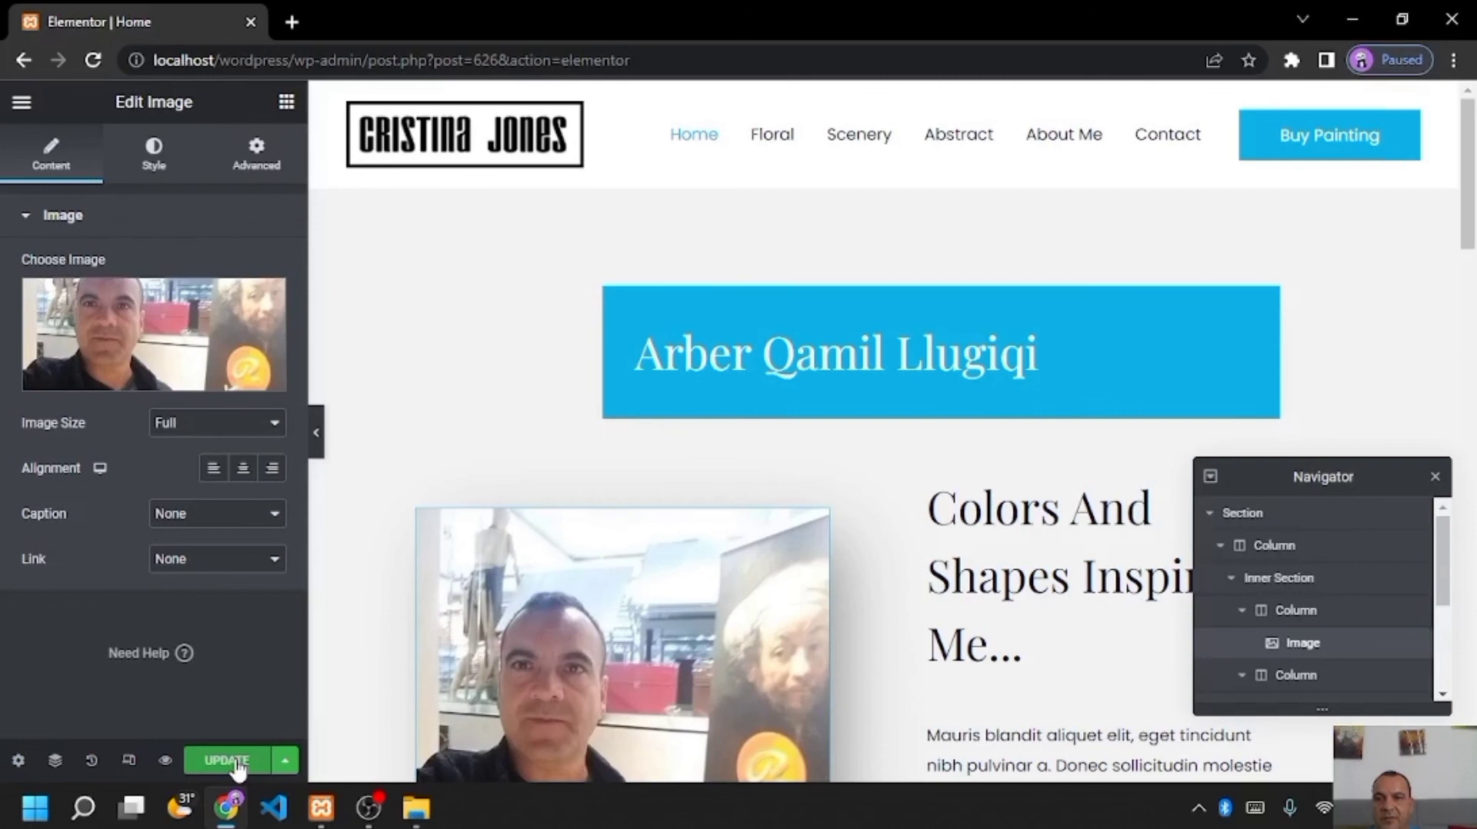
{"action": "left_click", "coordinate": [231, 759]}
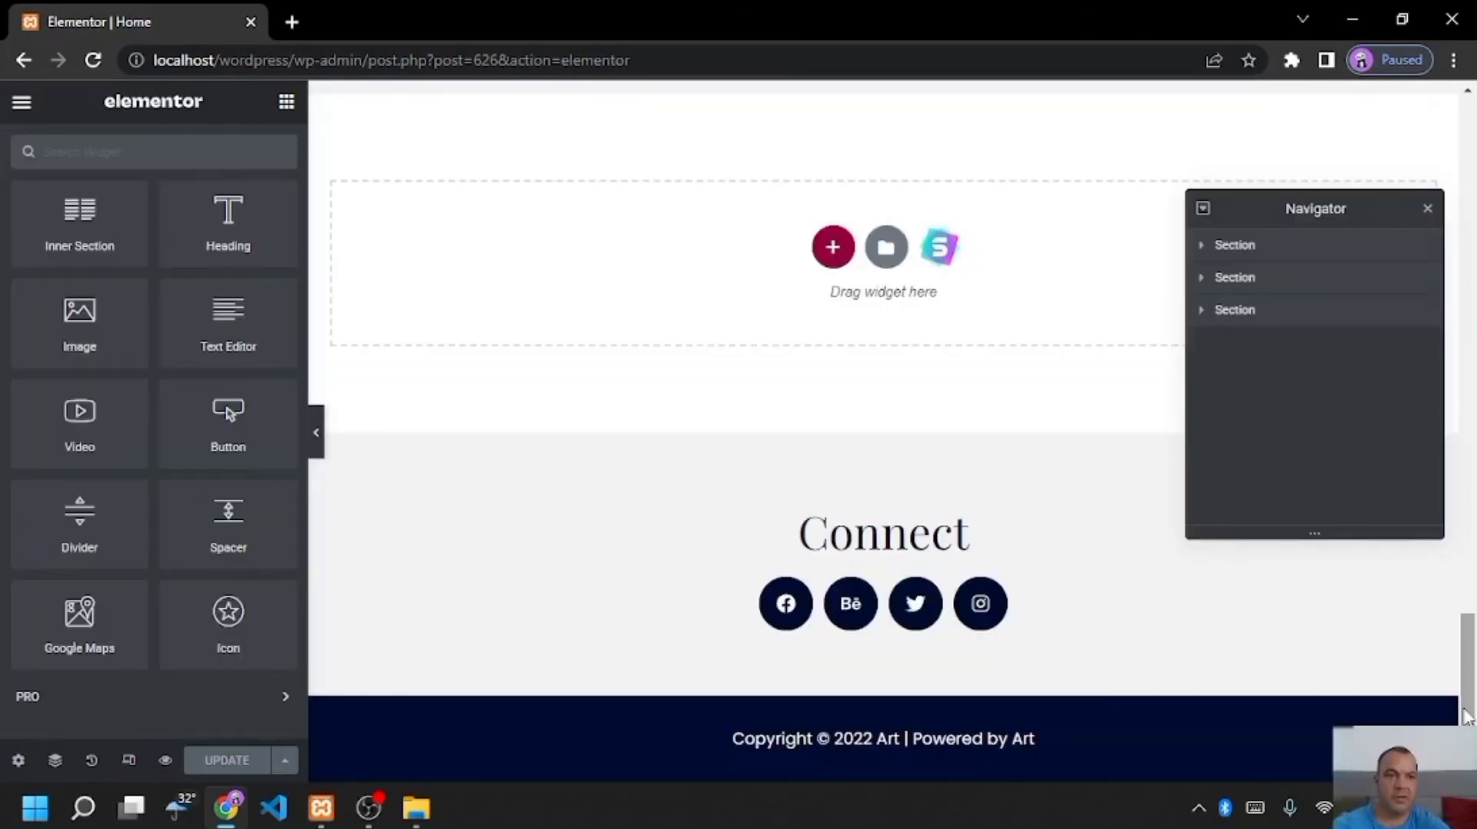
{"action": "left_click_drag", "start_coordinate": [1465, 715], "coordinate": [1469, 394]}
{"action": "scroll", "coordinate": [1468, 389], "scroll_direction": "down", "scroll_amount": 2}
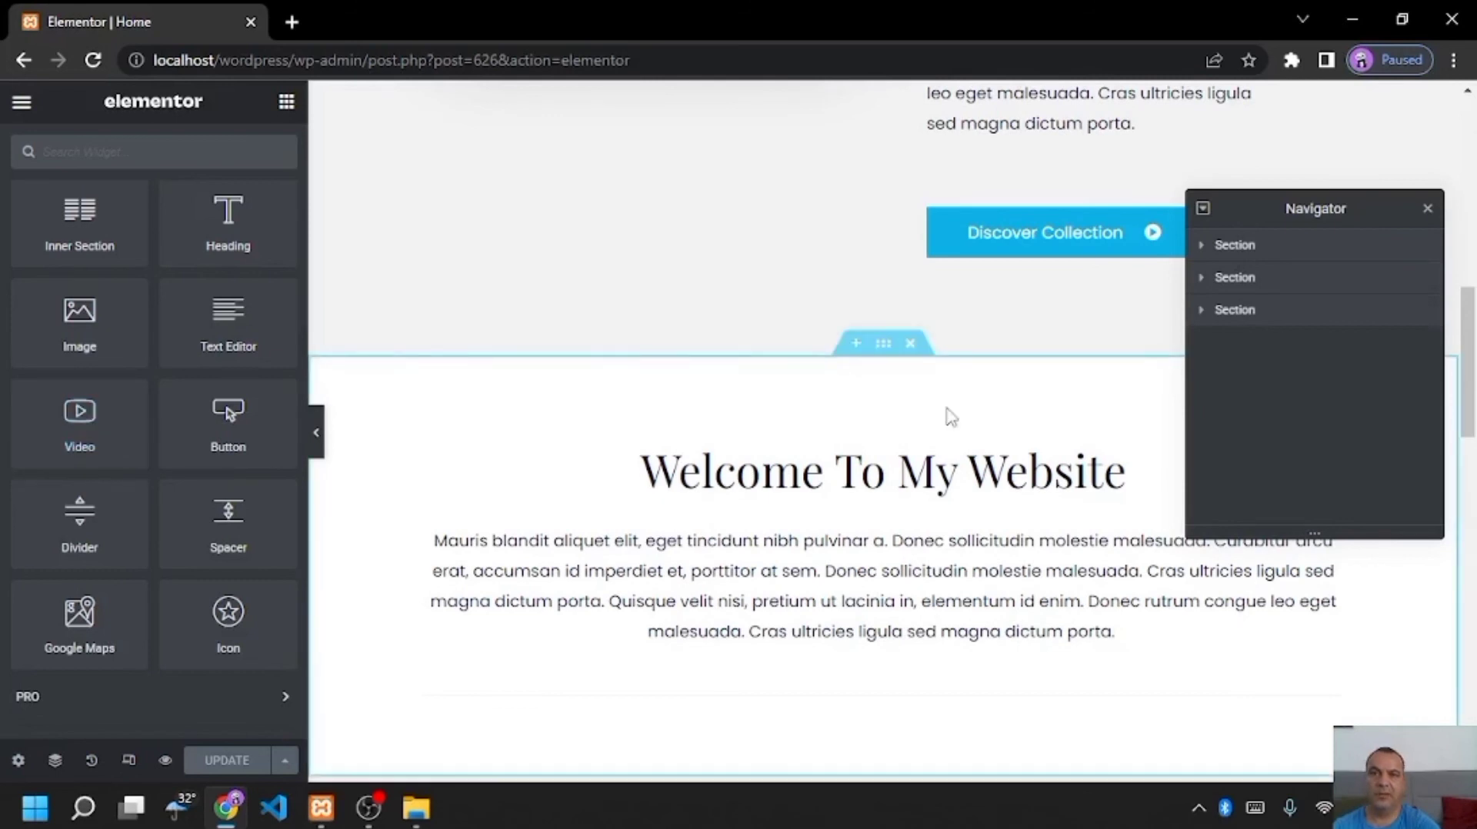
{"action": "scroll", "coordinate": [949, 415], "scroll_direction": "down", "scroll_amount": 2}
- Scroll the live Home page to check the owner's name banner, photo and Welcome To My Website section
{"action": "left_click_drag", "start_coordinate": [1474, 408], "coordinate": [1474, 485]}
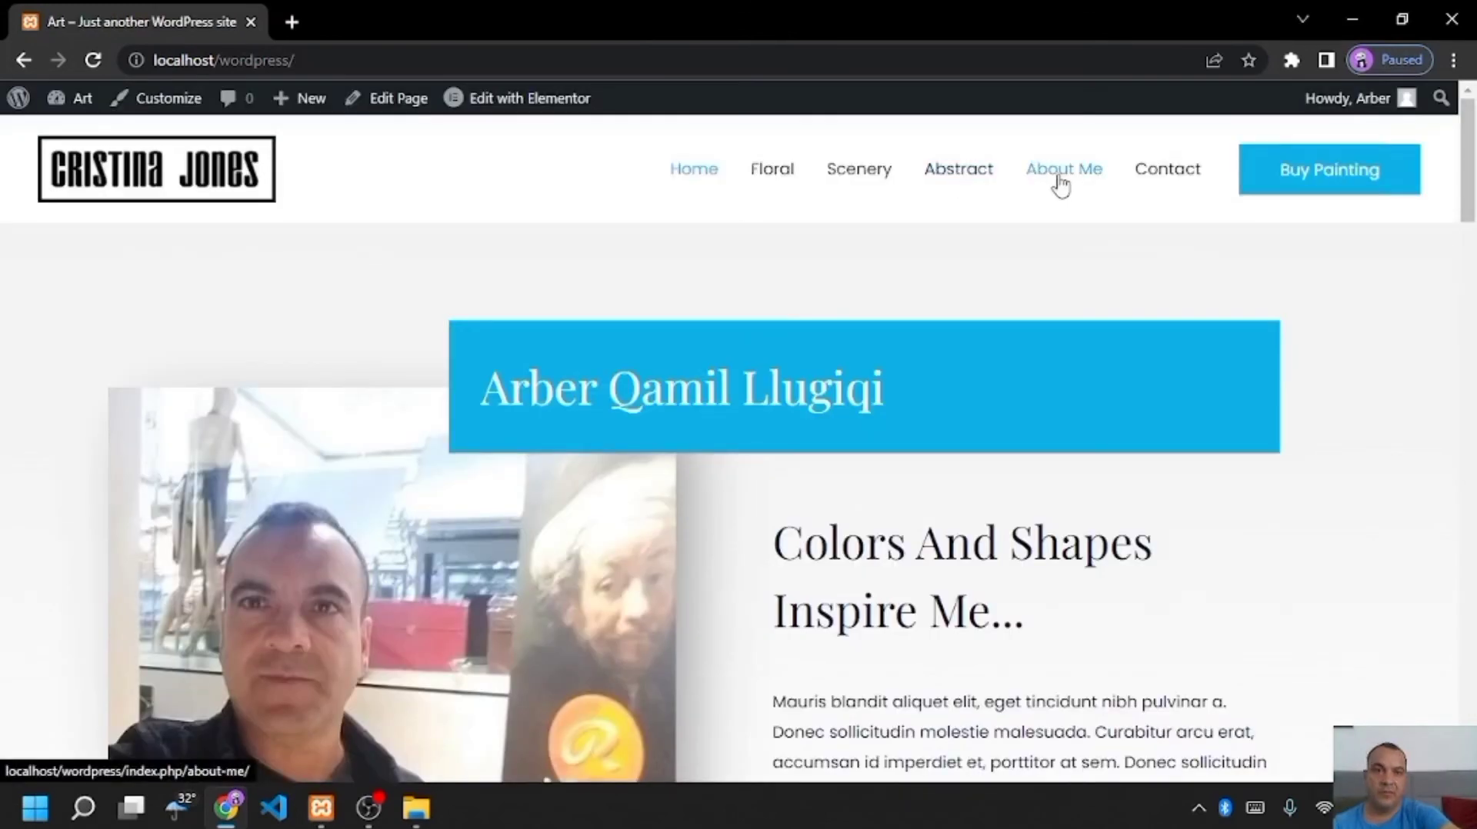
{"action": "mouse_move", "coordinate": [510, 117]}
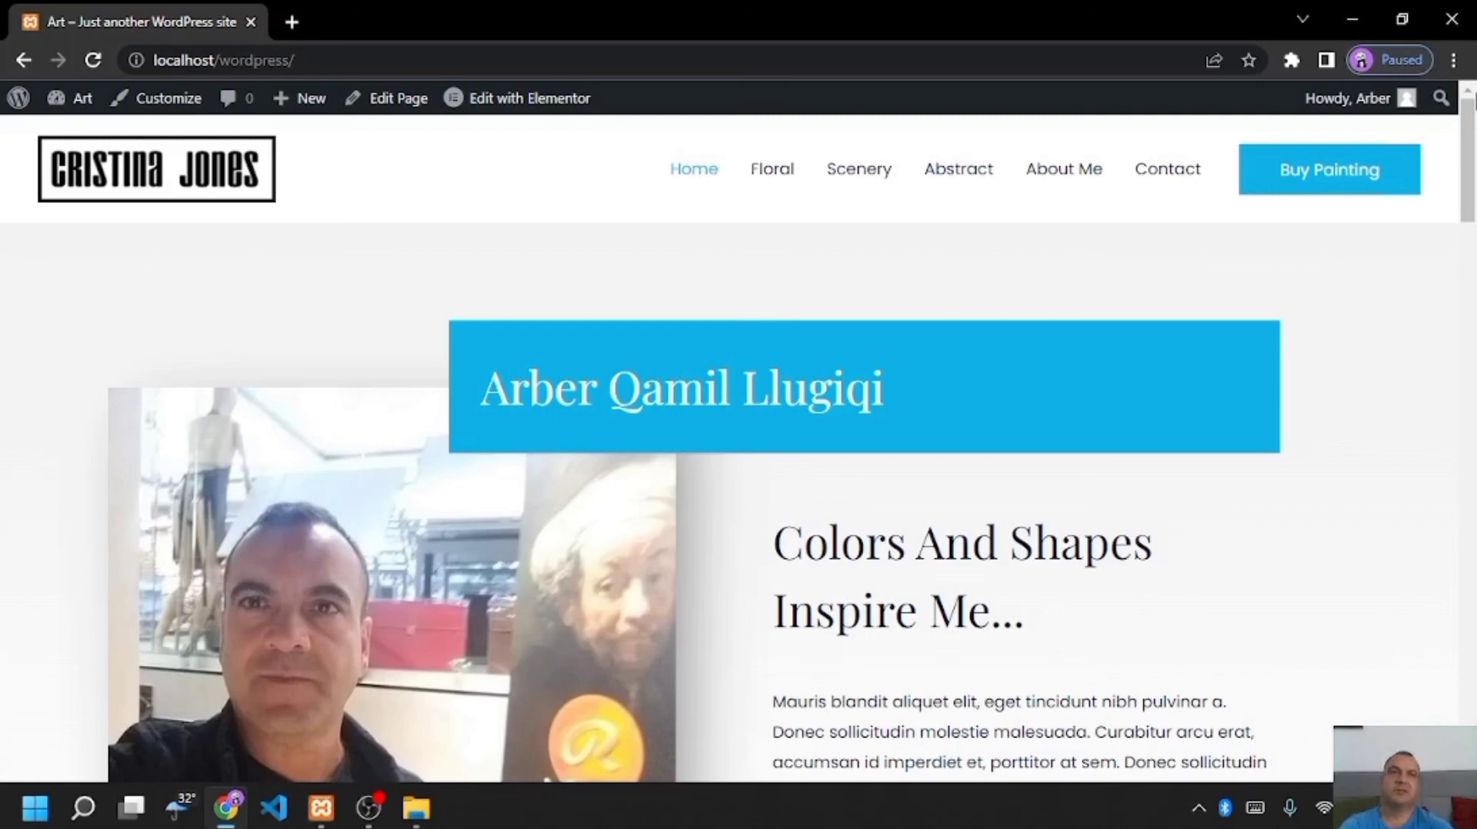
{"action": "mouse_move", "coordinate": [1468, 127]}
{"action": "left_mouse_down"}
{"action": "mouse_move", "coordinate": [1464, 185]}
{"action": "mouse_move", "coordinate": [1465, 112]}
{"action": "left_mouse_up"}
{"action": "left_click_drag", "start_coordinate": [1469, 127], "coordinate": [1468, 223]}
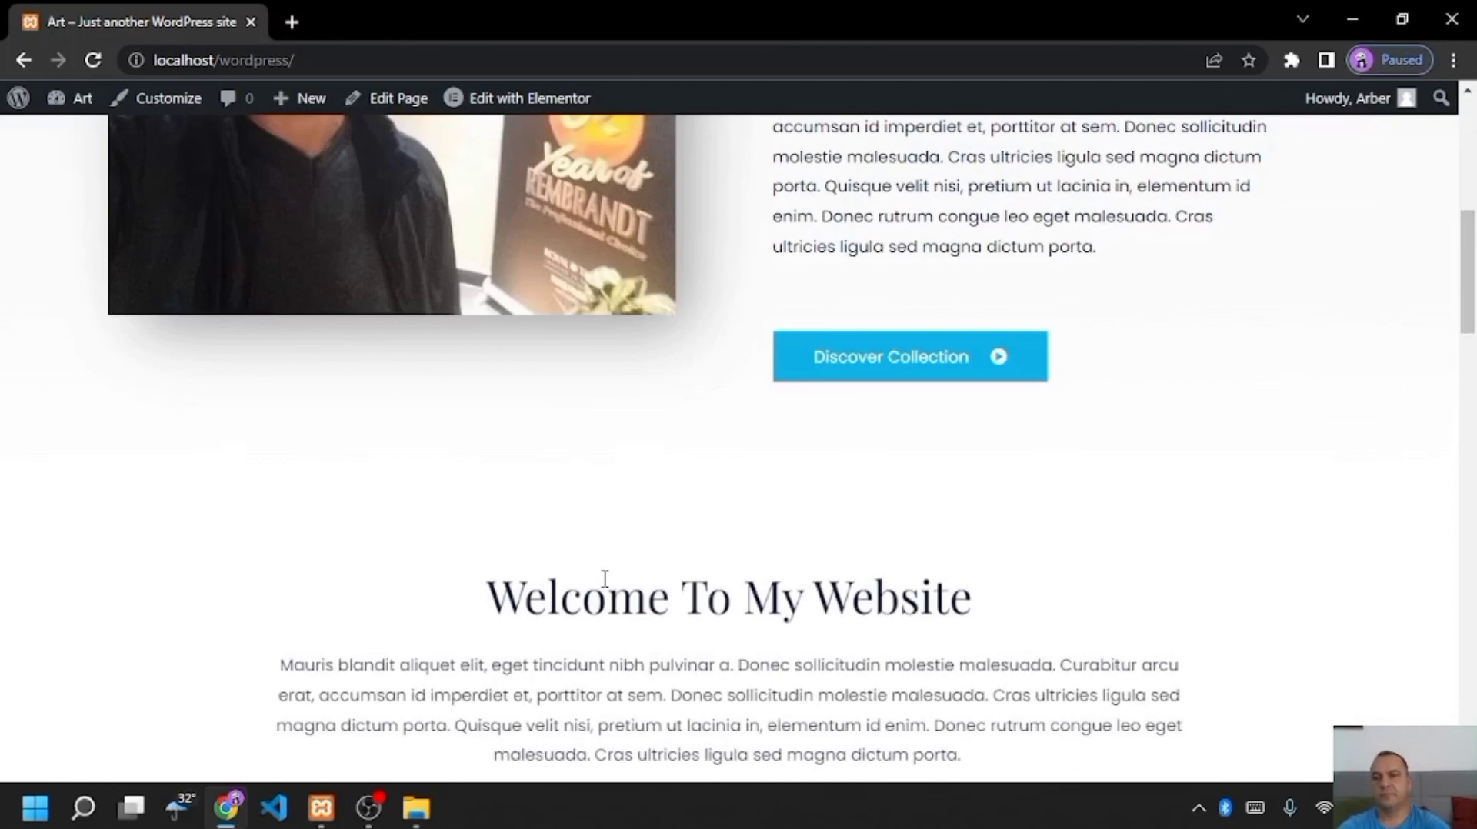